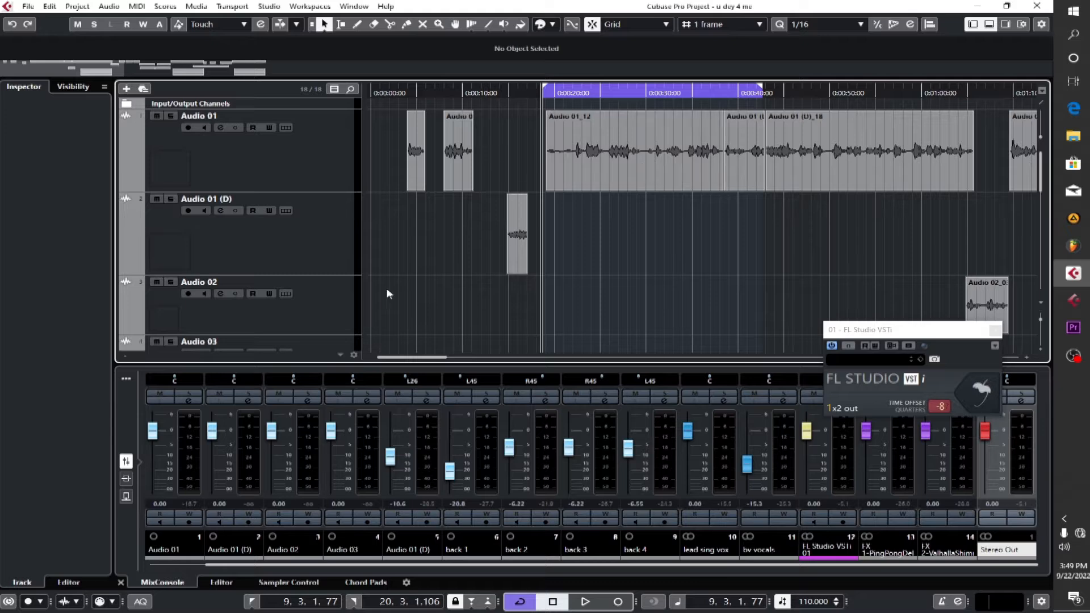
- Look through the track list down to the FX channels and play the looped section of the song
{"action": "scroll", "coordinate": [397, 287], "scroll_direction": "down", "scroll_amount": 5}
{"action": "scroll", "coordinate": [397, 289], "scroll_direction": "down", "scroll_amount": 5}
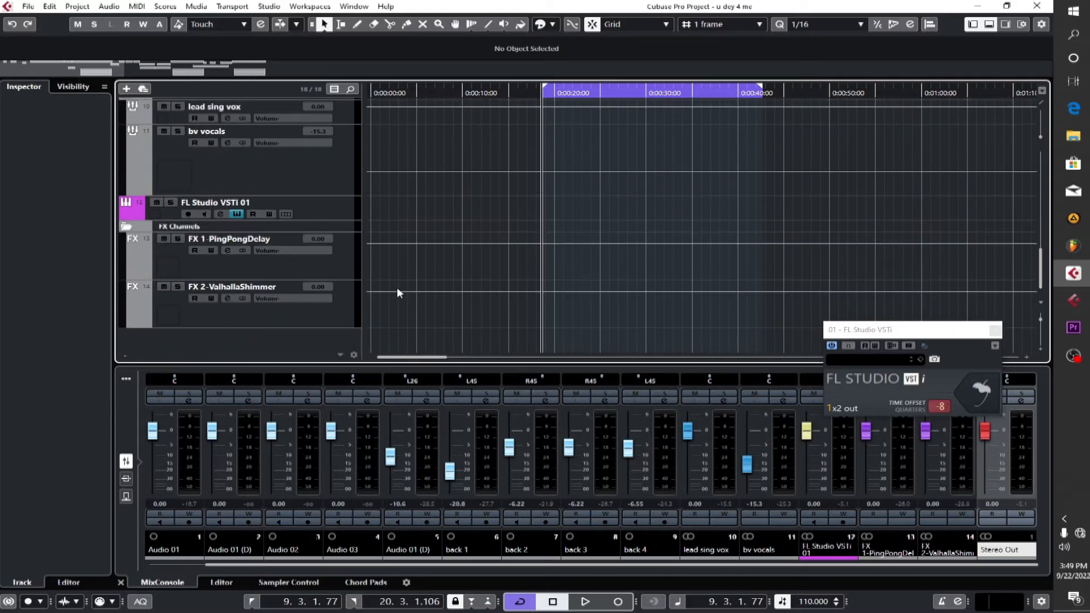
{"action": "scroll", "coordinate": [469, 257], "scroll_direction": "up", "scroll_amount": 10}
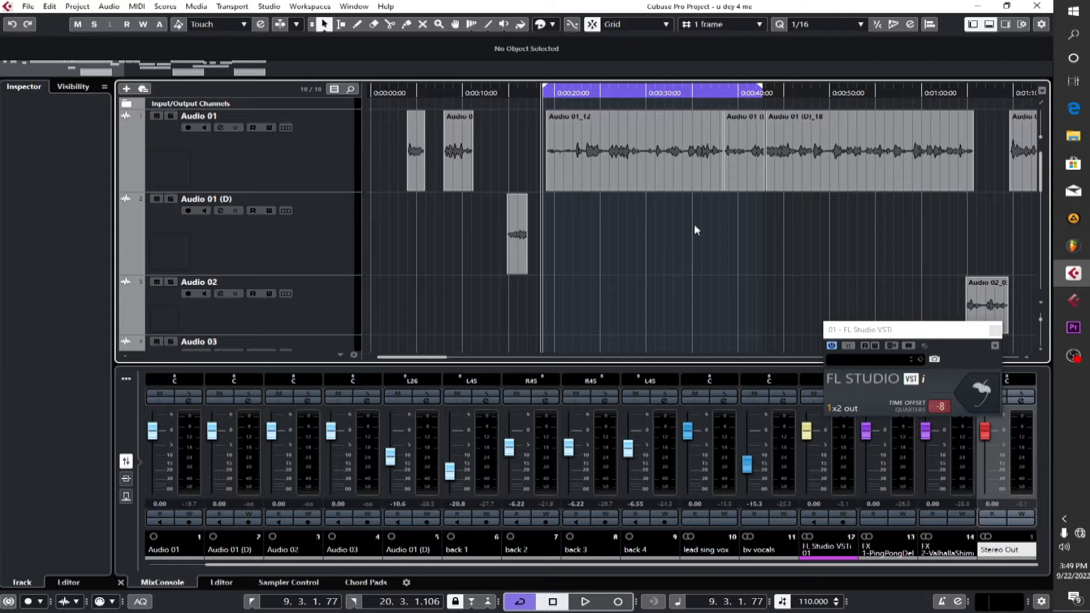
{"action": "key", "text": "space"}
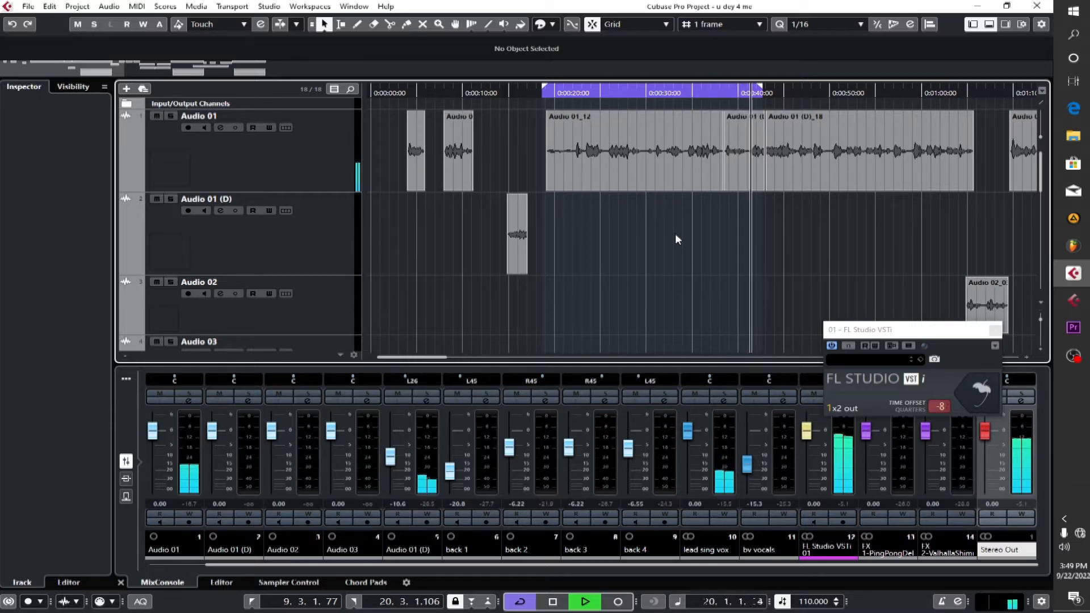
{"action": "key", "text": "space"}
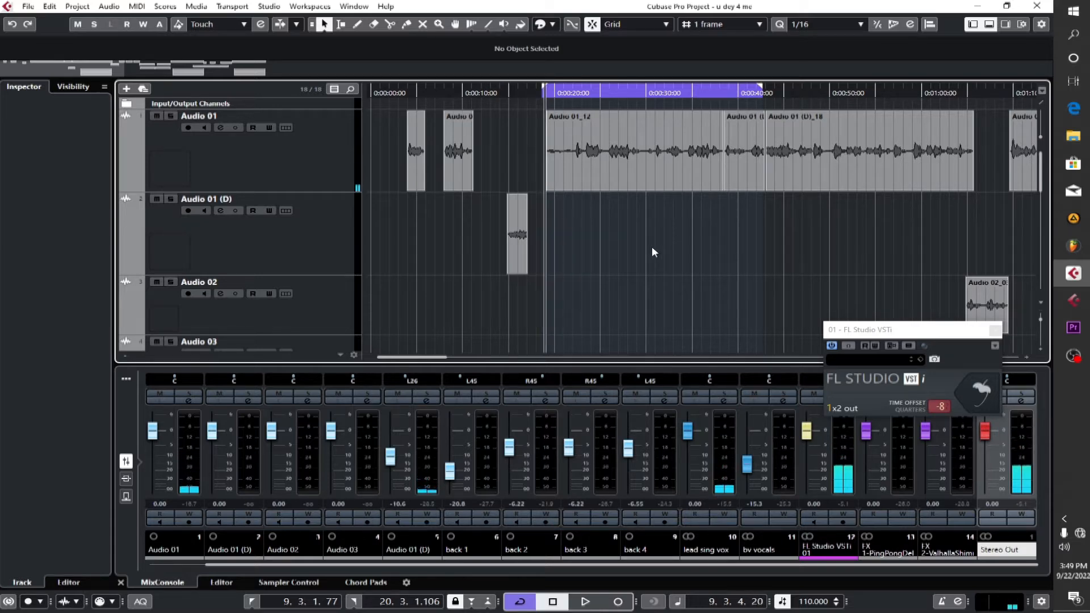
- View the inserts of the FX 1-PingPongDelay and FX 2-ValhallaShimmer channels
{"action": "scroll", "coordinate": [651, 246], "scroll_direction": "down", "scroll_amount": 3}
{"action": "scroll", "coordinate": [652, 247], "scroll_direction": "down", "scroll_amount": 8}
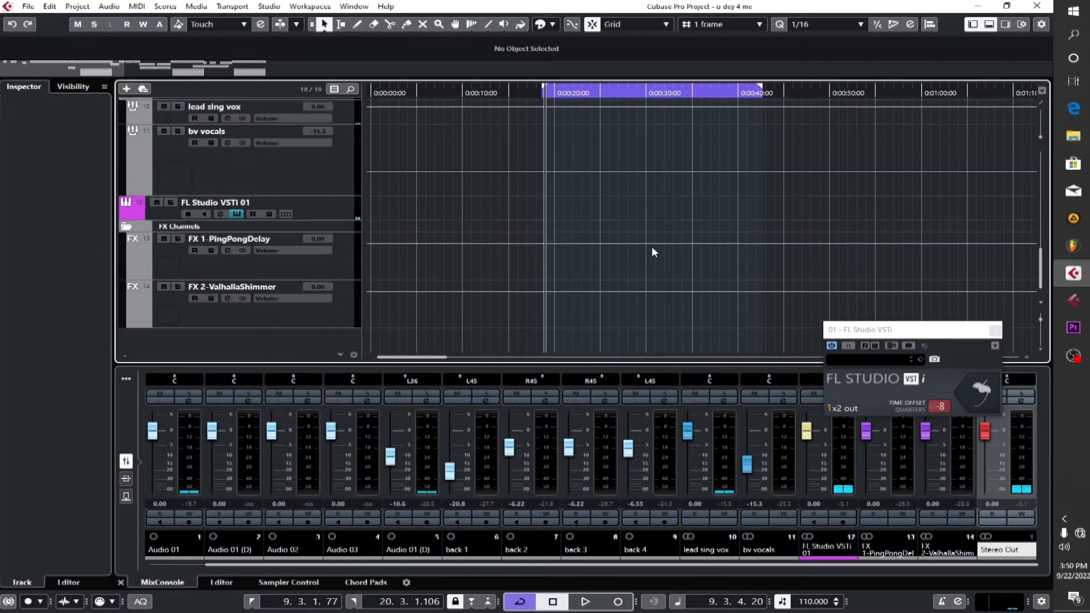
{"action": "left_click", "coordinate": [182, 270]}
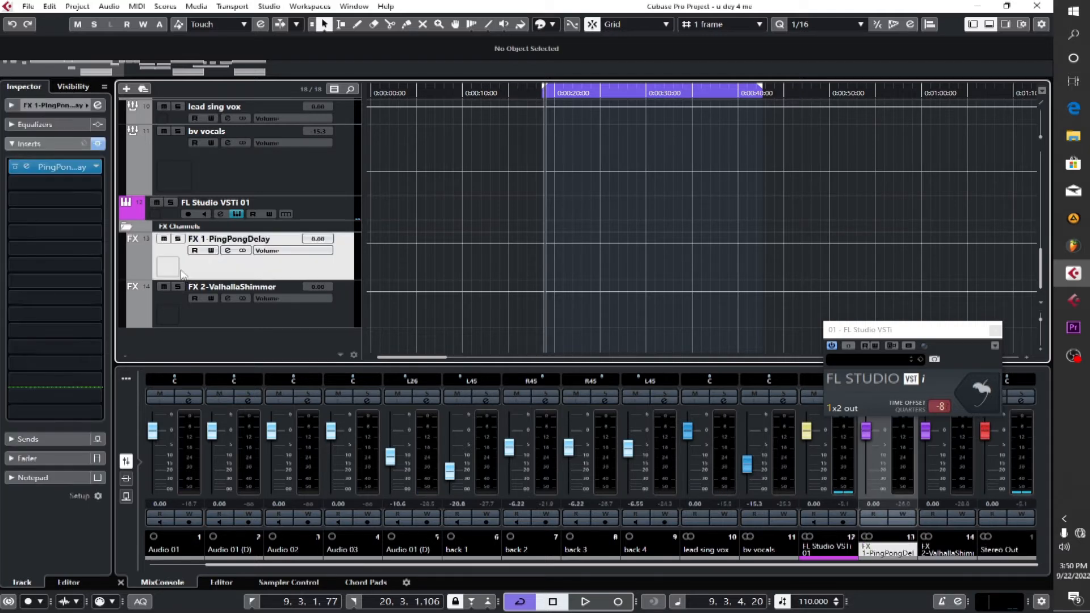
{"action": "left_click", "coordinate": [182, 310]}
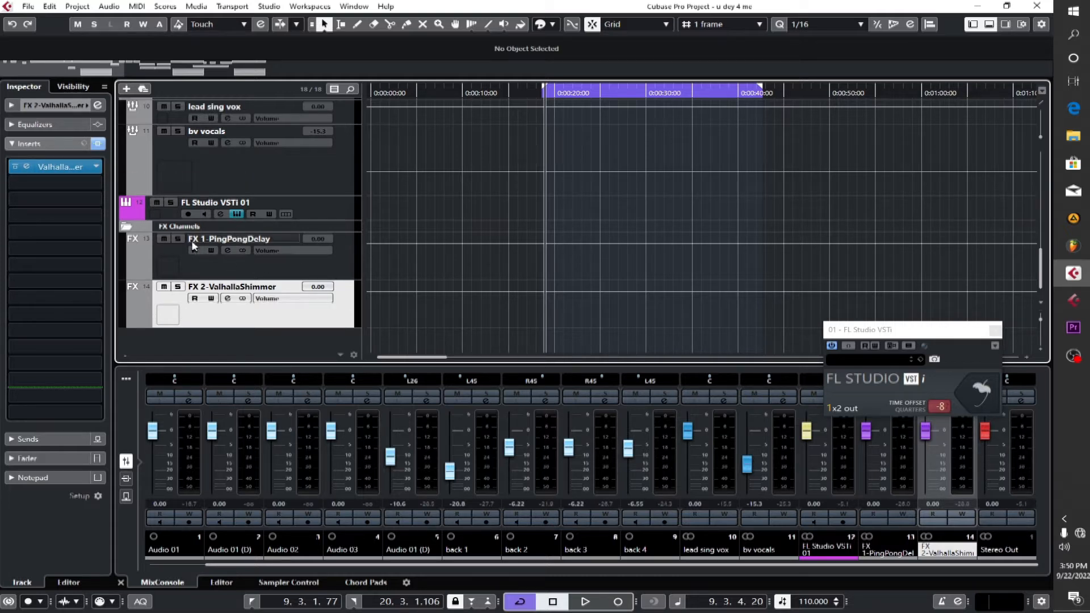
- Activate the Pro-Q 3, Pro-C 2 and Pro-DS inserts on the lead sing vox group track
{"action": "left_click", "coordinate": [231, 173]}
{"action": "scroll", "coordinate": [228, 174], "scroll_direction": "up", "scroll_amount": 2}
{"action": "left_click", "coordinate": [170, 168]}
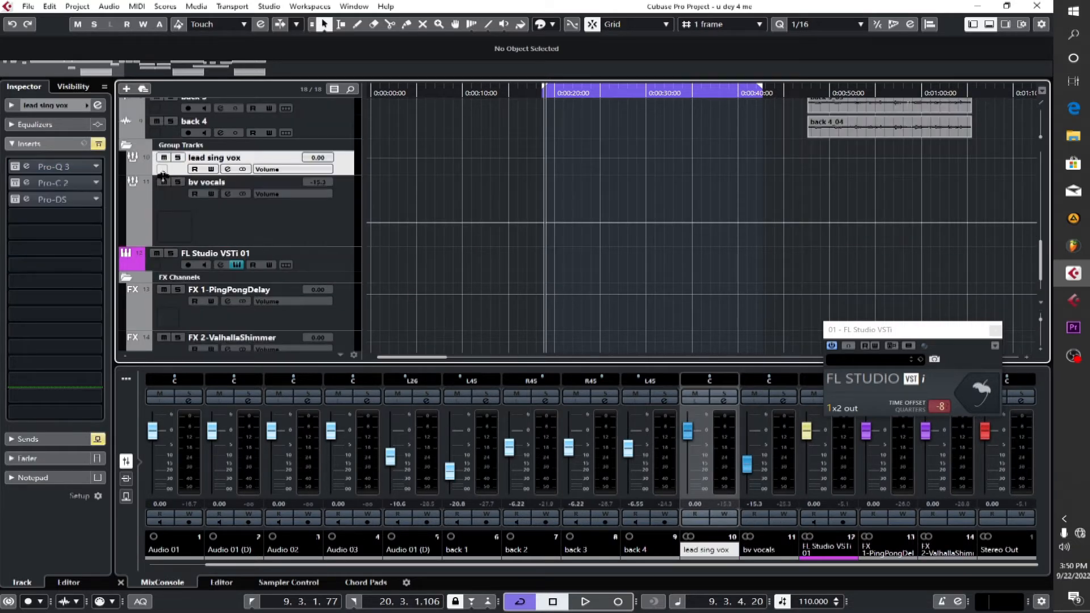
{"action": "left_click", "coordinate": [15, 167]}
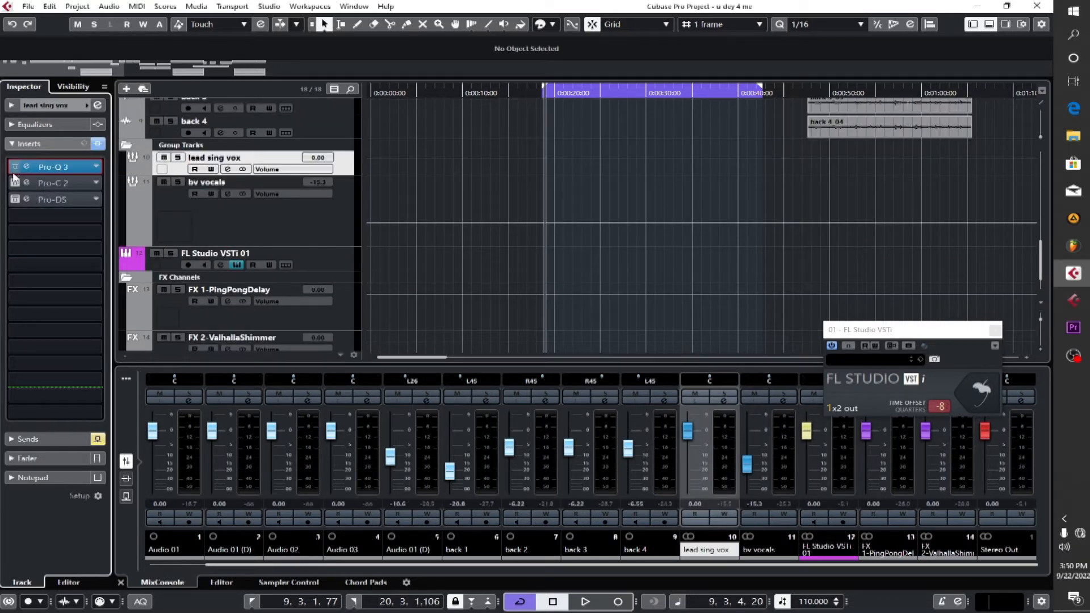
{"action": "left_click", "coordinate": [15, 183]}
{"action": "left_click", "coordinate": [15, 199]}
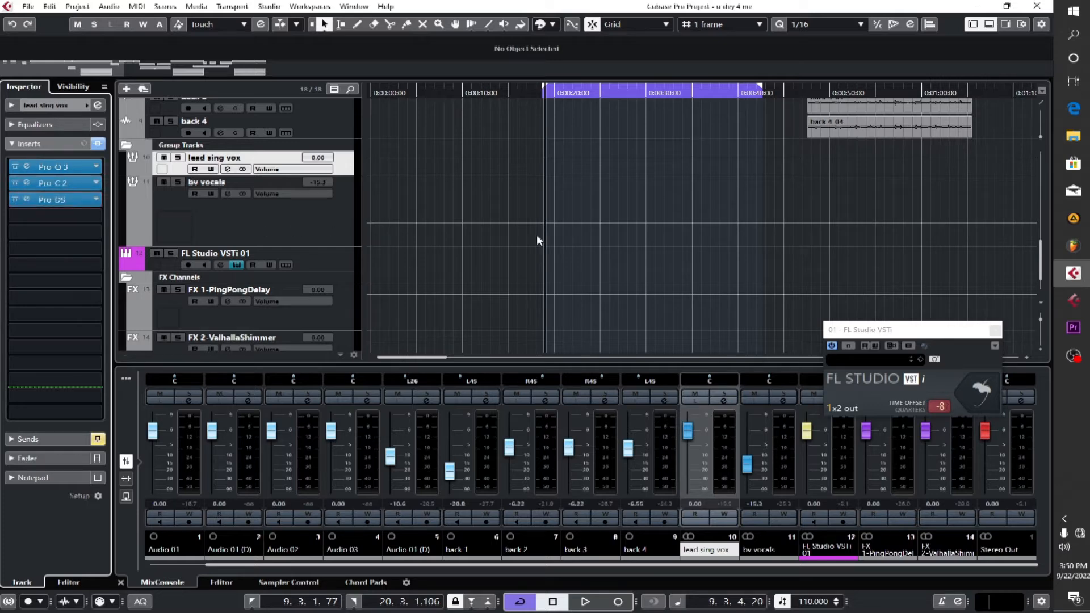
- Take the lead sing vox sends out of bypass and play the looped section with the vocal effects active
{"action": "scroll", "coordinate": [538, 239], "scroll_direction": "up", "scroll_amount": 8}
{"action": "scroll", "coordinate": [537, 234], "scroll_direction": "up", "scroll_amount": 1}
{"action": "scroll", "coordinate": [536, 234], "scroll_direction": "down", "scroll_amount": 4}
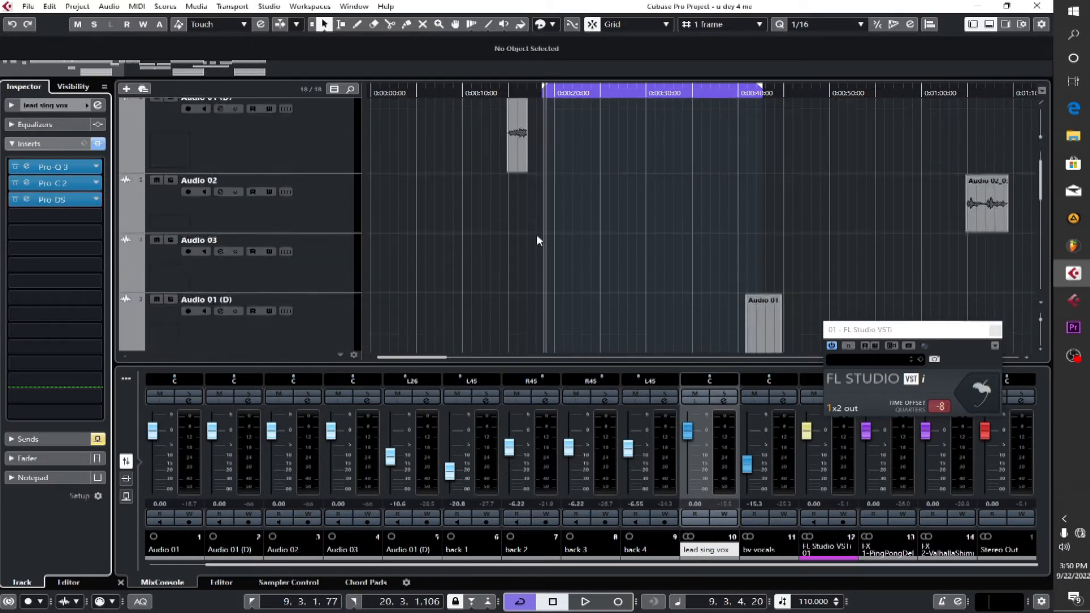
{"action": "scroll", "coordinate": [536, 234], "scroll_direction": "up", "scroll_amount": 4}
{"action": "scroll", "coordinate": [536, 234], "scroll_direction": "down", "scroll_amount": 1}
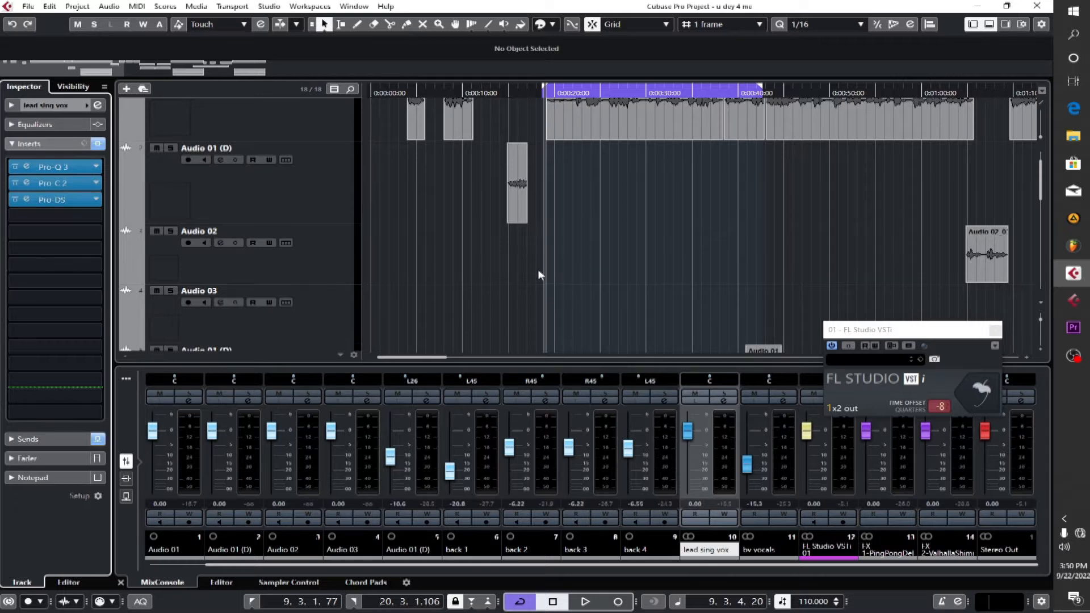
{"action": "scroll", "coordinate": [655, 291], "scroll_direction": "up", "scroll_amount": 1}
{"action": "key", "text": "space"}
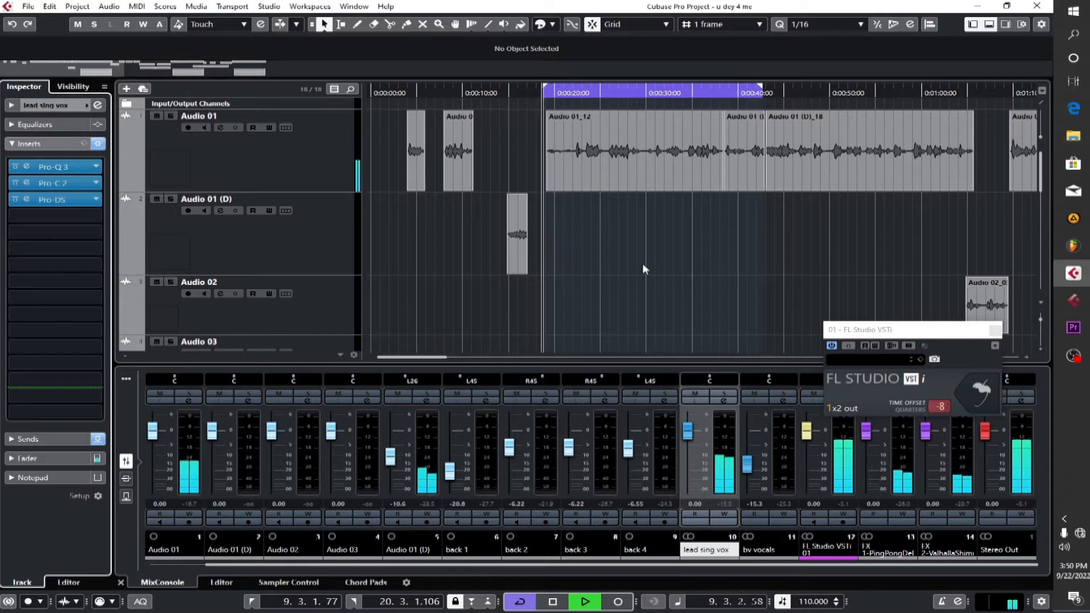
{"action": "key", "text": "space"}
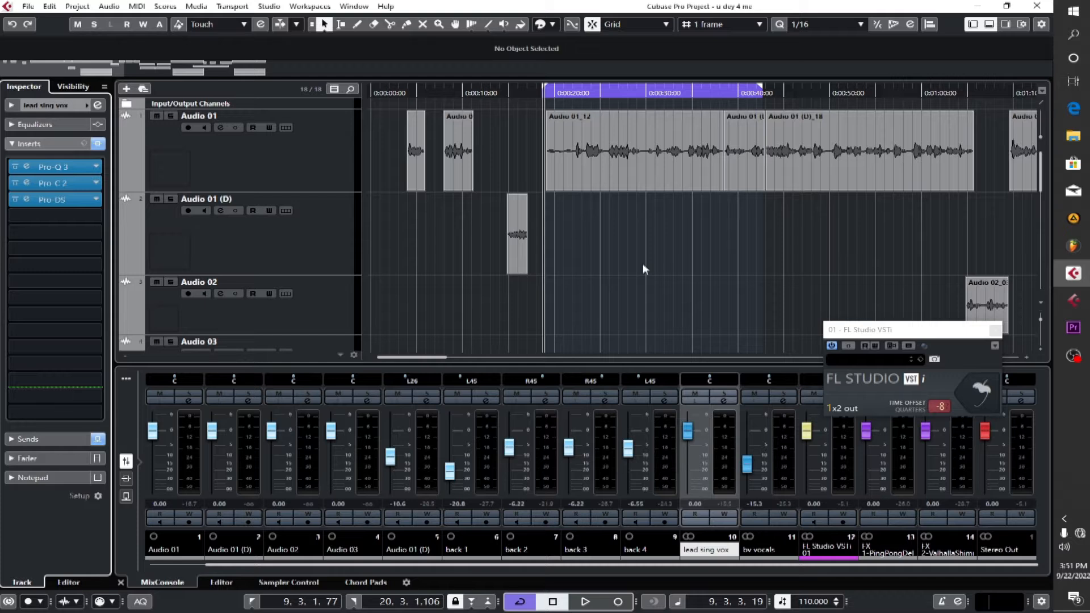
- Switch to FL Studio from its VSTi window and show the whole arrangement in the playlist with the channel rack hidden
{"action": "left_click", "coordinate": [980, 392]}
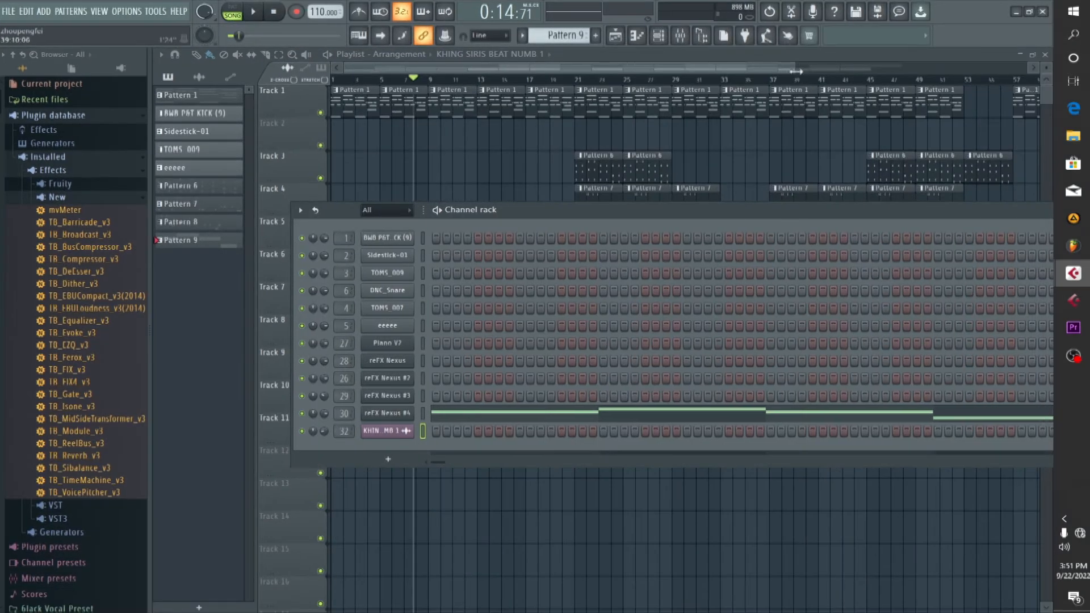
{"action": "left_click_drag", "start_coordinate": [796, 72], "coordinate": [1008, 72]}
{"action": "left_click", "coordinate": [638, 37]}
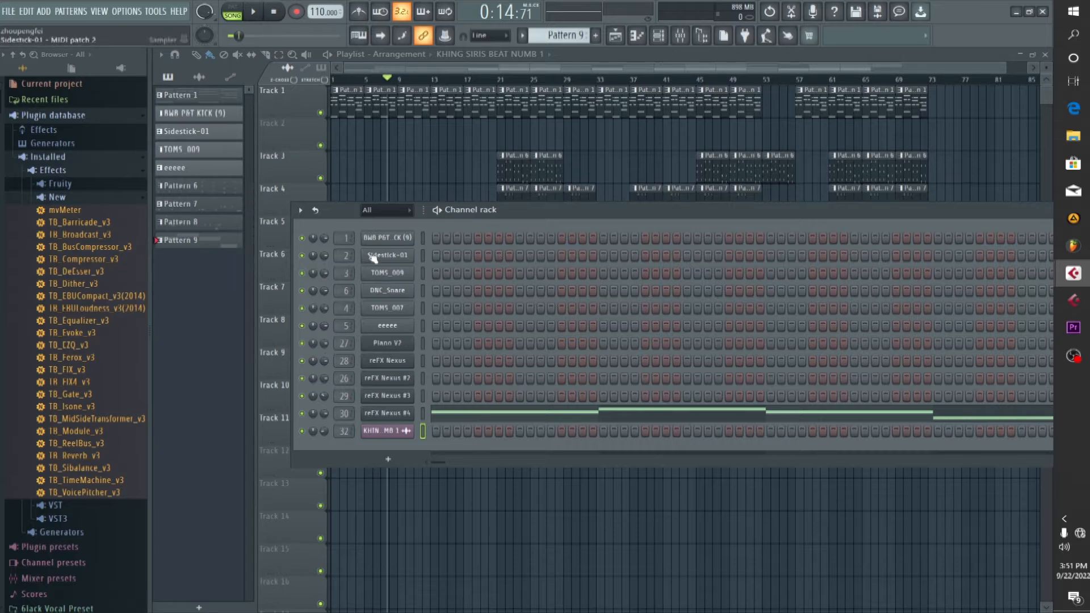
{"action": "left_click", "coordinate": [319, 272]}
{"action": "left_click", "coordinate": [511, 97]}
{"action": "left_click", "coordinate": [513, 274]}
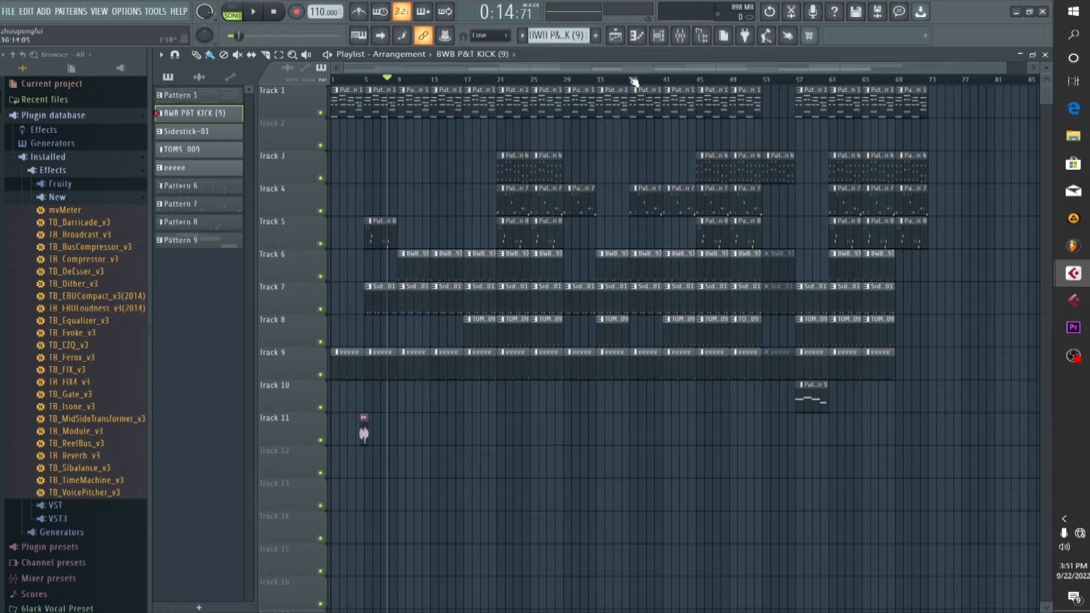
- Play the playlist range from bar 21 to 29 with the channel rack shown, and check the reFX Nexus #2 instrument
{"action": "left_click", "coordinate": [658, 38]}
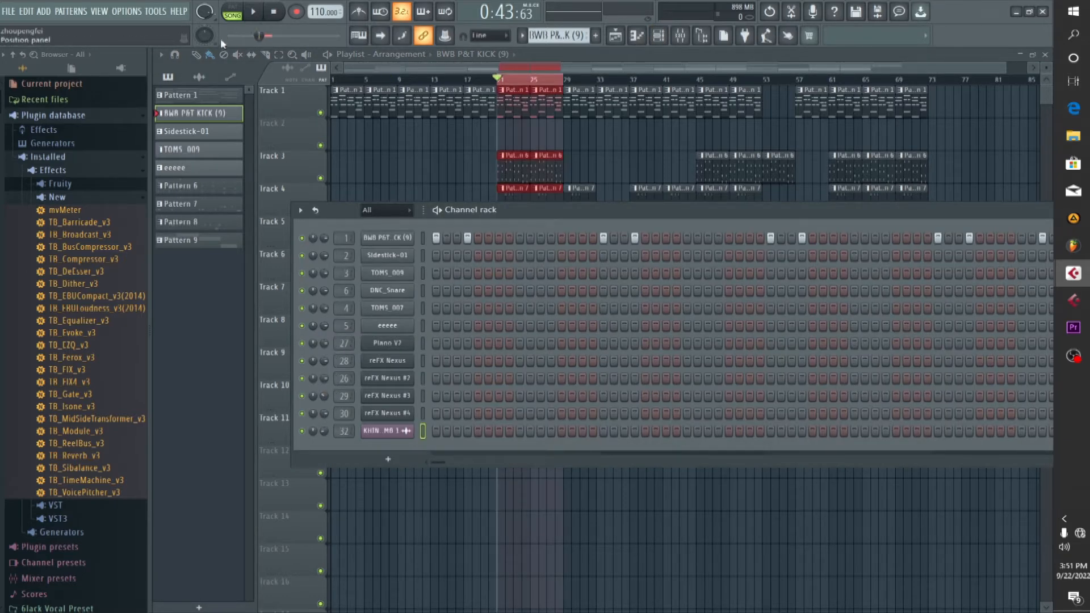
{"action": "left_click", "coordinate": [263, 17]}
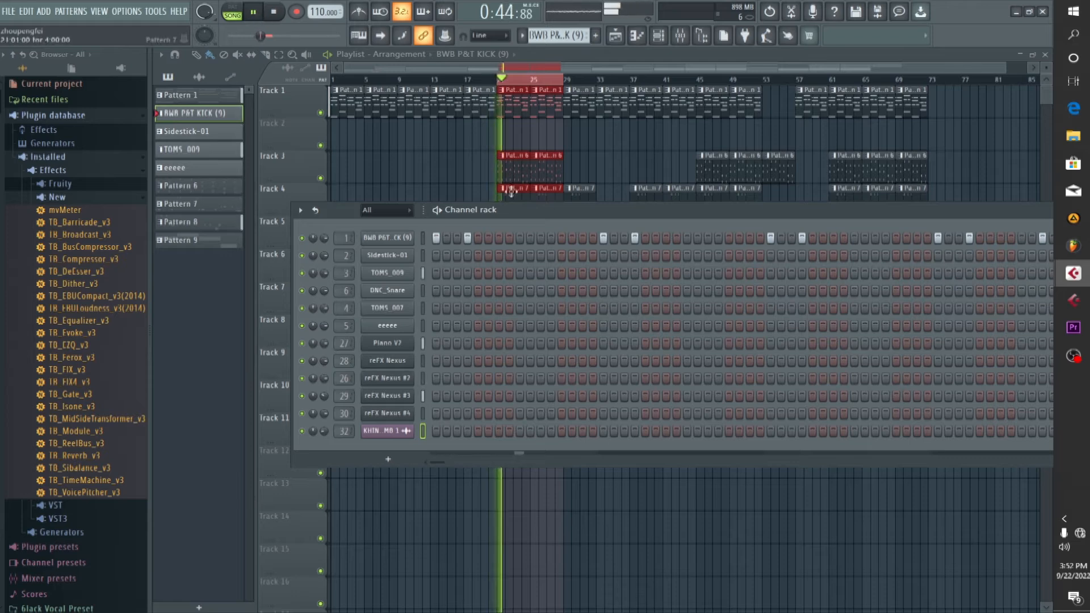
{"action": "left_click_drag", "start_coordinate": [567, 210], "coordinate": [510, 215]}
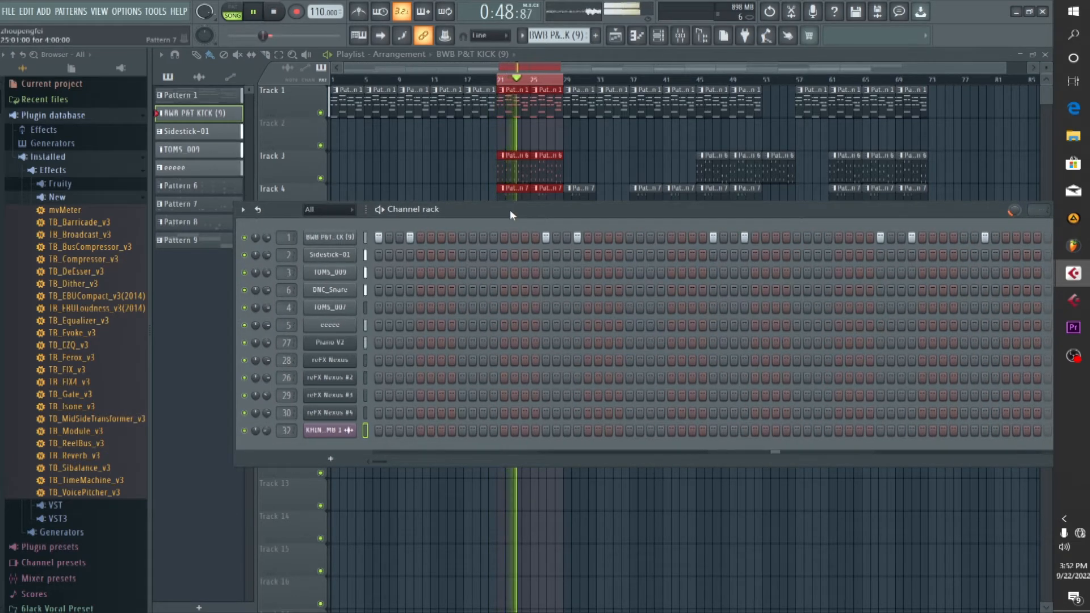
{"action": "key", "text": "space"}
{"action": "left_click_drag", "start_coordinate": [510, 209], "coordinate": [546, 209]}
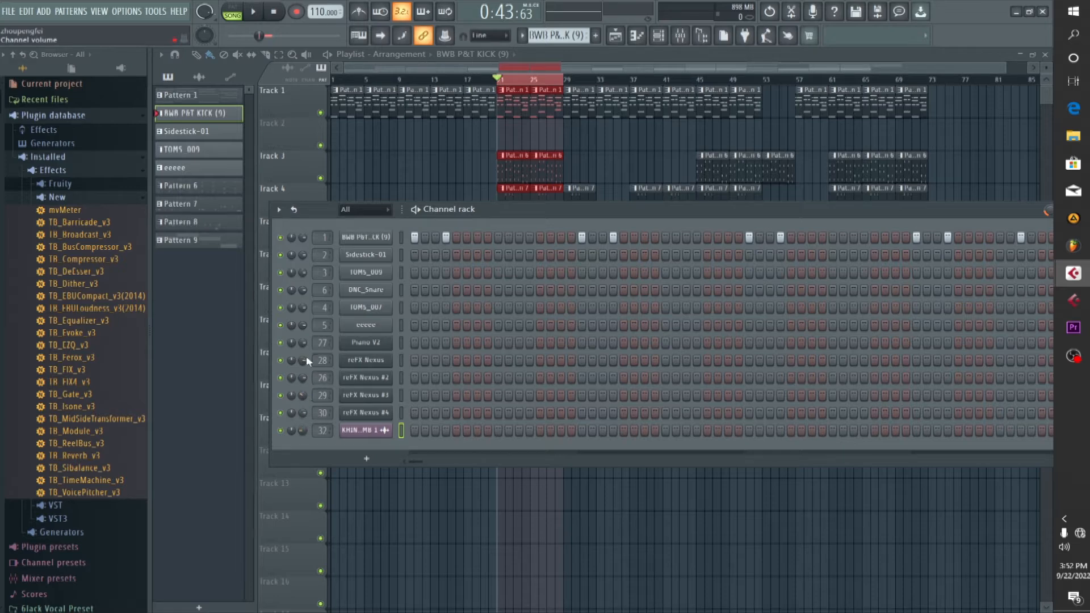
{"action": "left_click", "coordinate": [375, 379]}
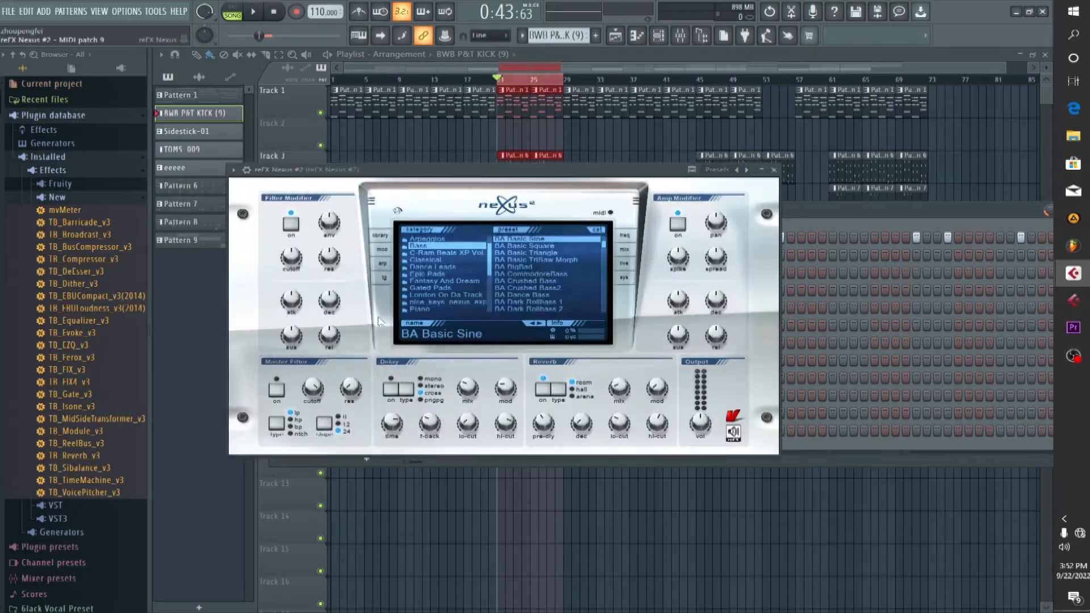
{"action": "left_click", "coordinate": [774, 171]}
- Open the BWB P&T KICK (9) channel in the piano roll and play it in pattern mode
{"action": "right_click", "coordinate": [366, 237]}
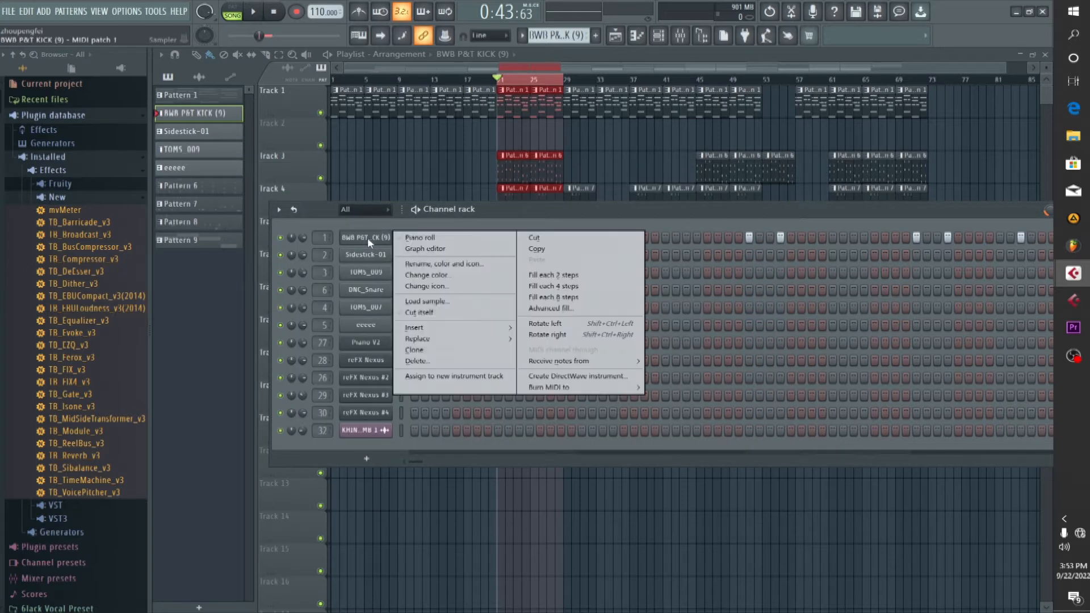
{"action": "left_click", "coordinate": [404, 237]}
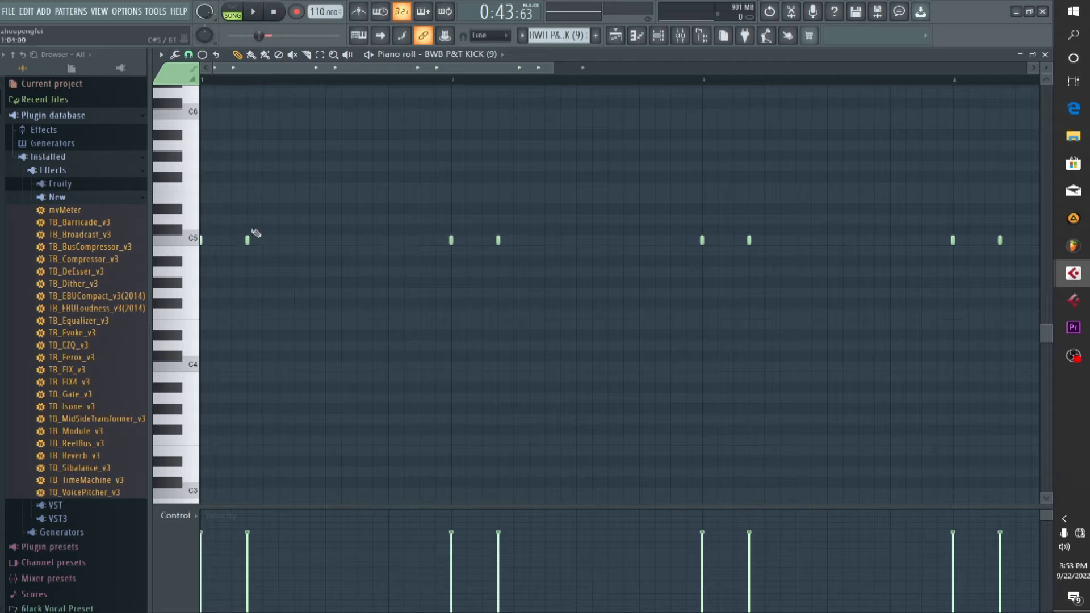
{"action": "left_click", "coordinate": [233, 10]}
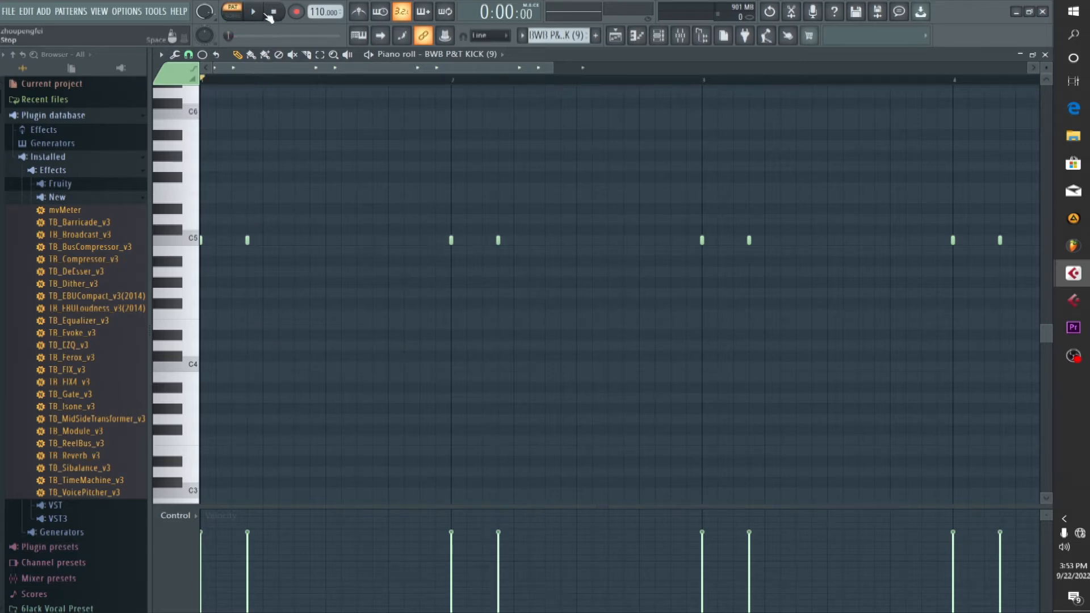
{"action": "key", "text": "space"}
{"action": "key", "text": "space"}
- Try a lower velocity on the first C5 kick note, listen to it, and undo the velocity edit
{"action": "left_click_drag", "start_coordinate": [201, 535], "coordinate": [201, 574]}
{"action": "key", "text": "space"}
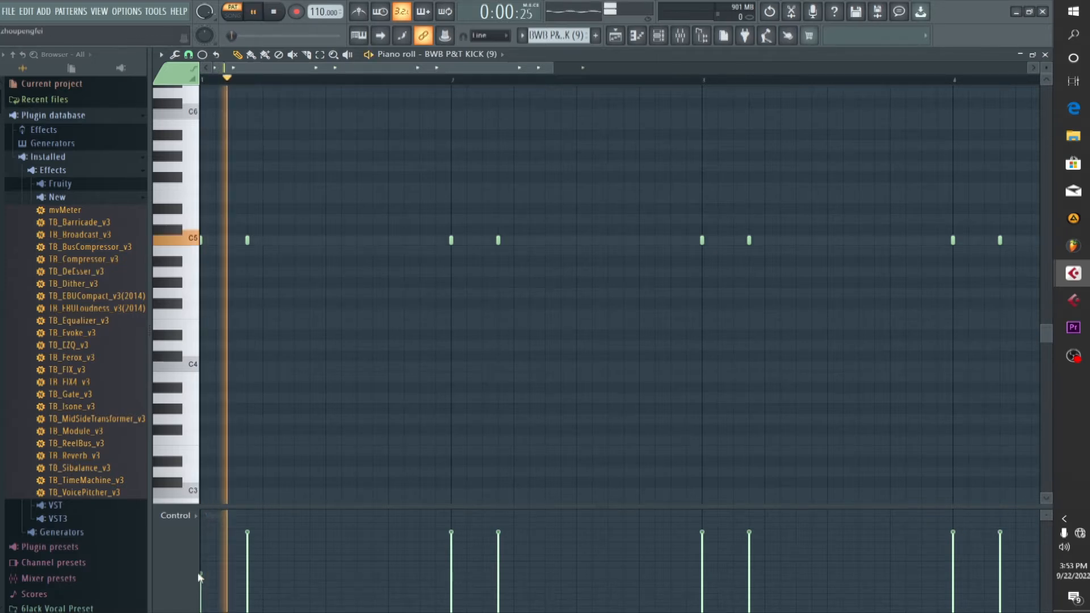
{"action": "key", "text": "space"}
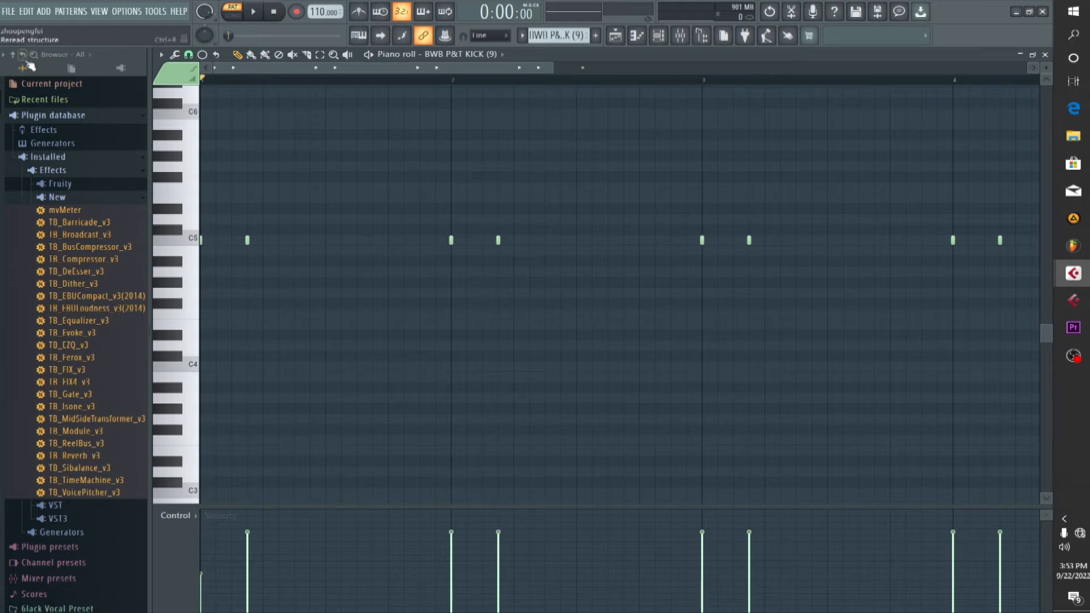
{"action": "left_click", "coordinate": [26, 12]}
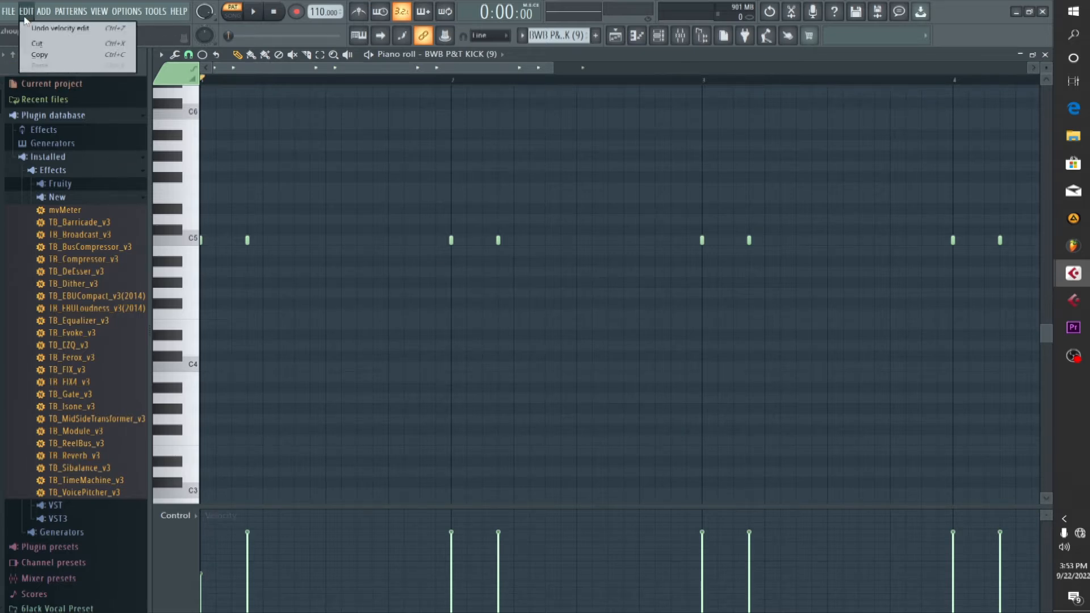
{"action": "left_click", "coordinate": [34, 26]}
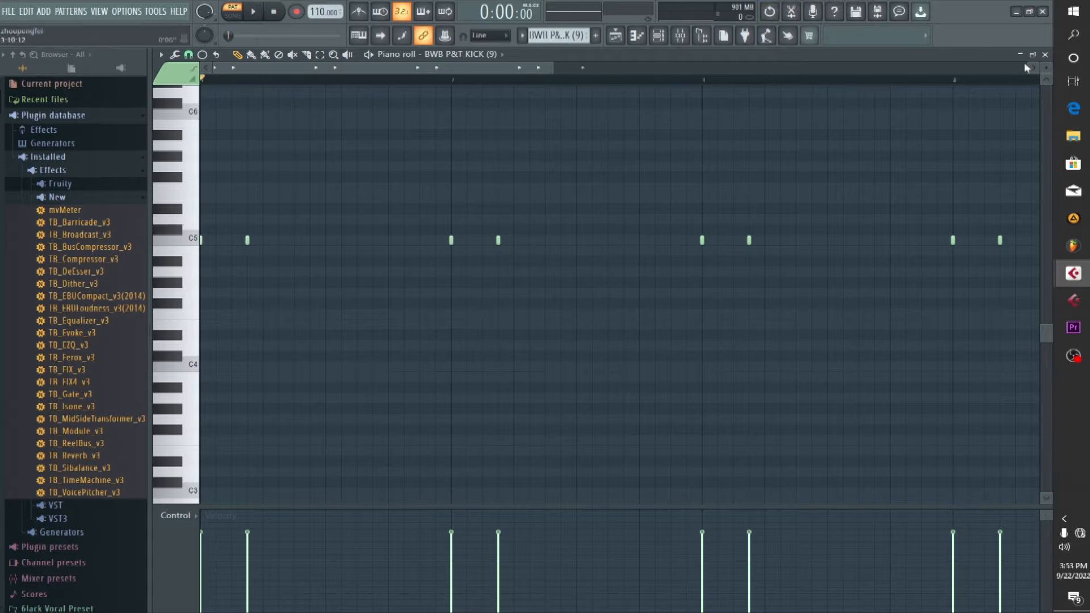
- Open Pattern 1's Piano V2 notes in the piano roll and zoom out to view the full four-bar chord progression
{"action": "left_click", "coordinate": [1045, 54]}
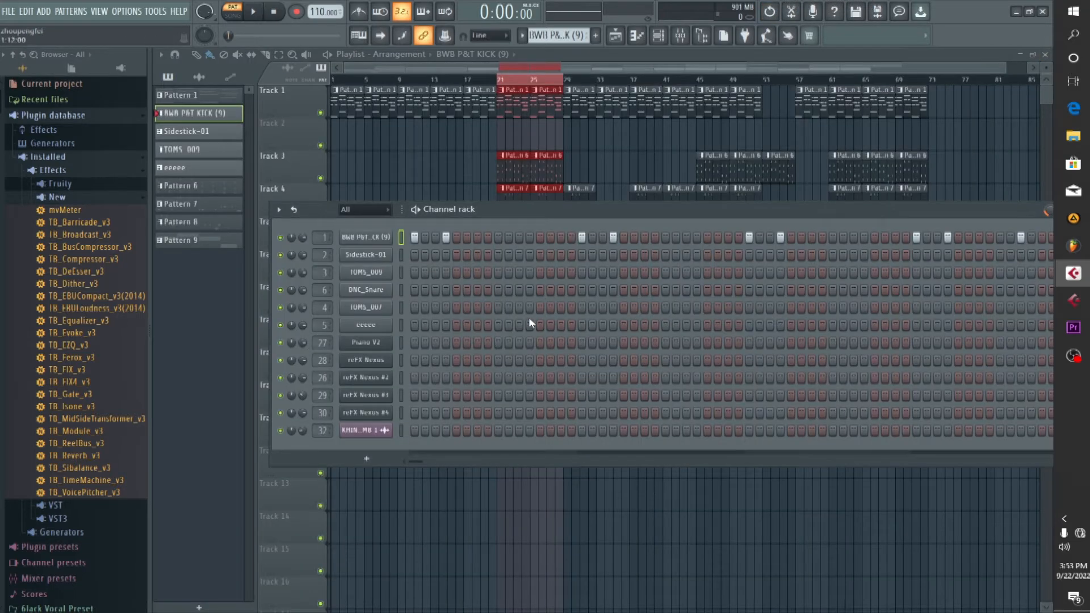
{"action": "double_click", "coordinate": [481, 103]}
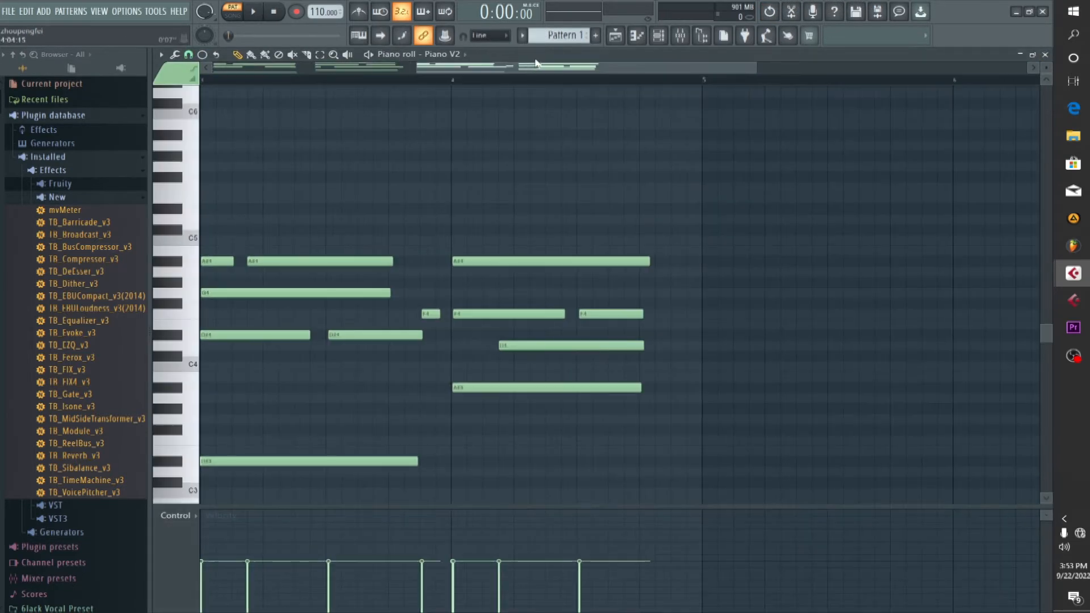
{"action": "left_click_drag", "start_coordinate": [455, 67], "coordinate": [173, 82]}
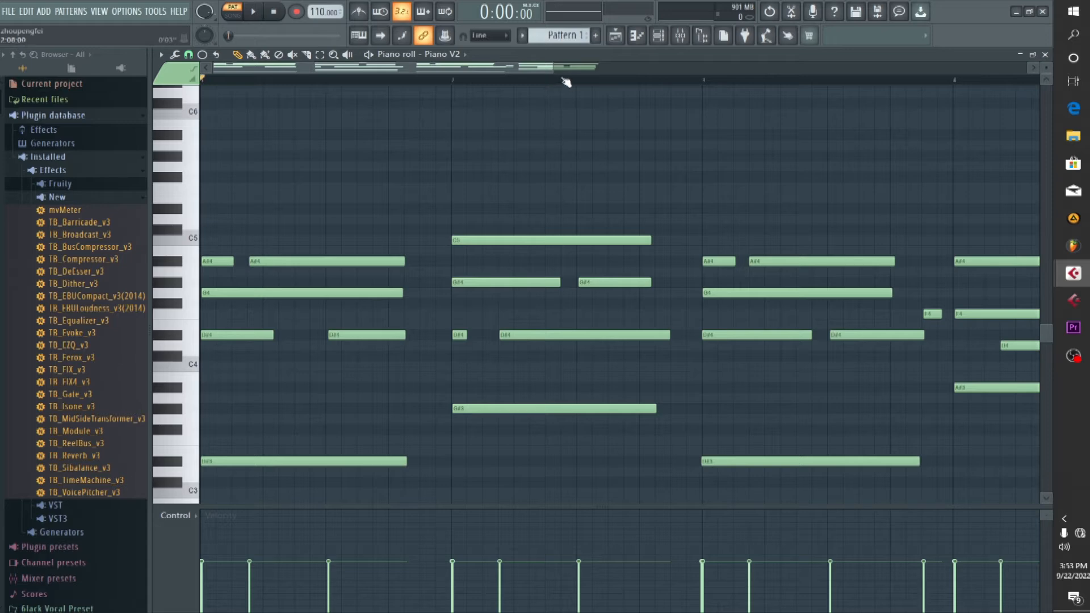
{"action": "left_click", "coordinate": [658, 35]}
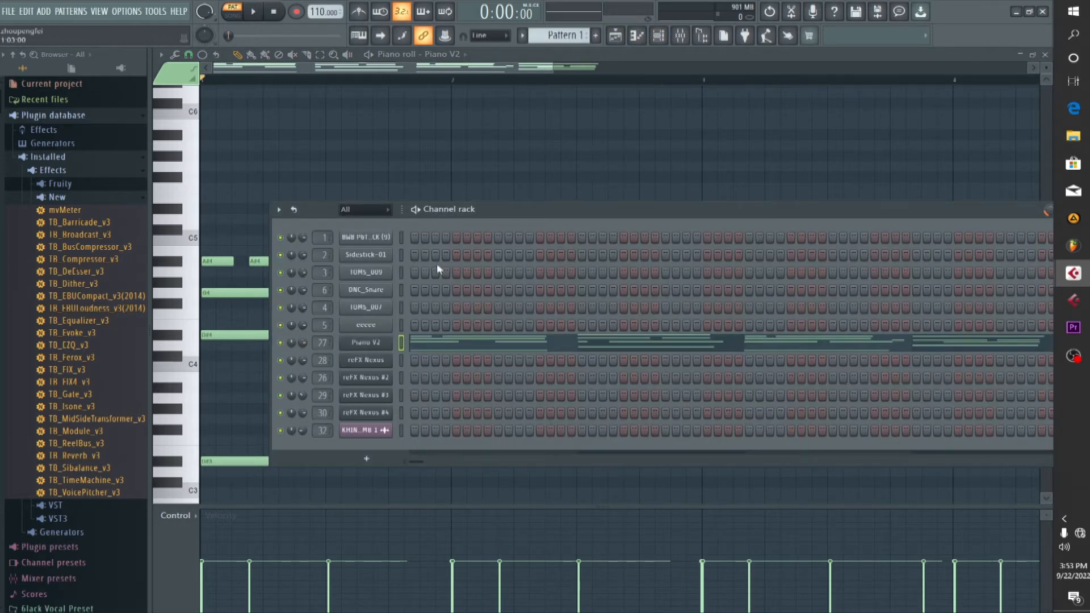
{"action": "left_click", "coordinate": [553, 64]}
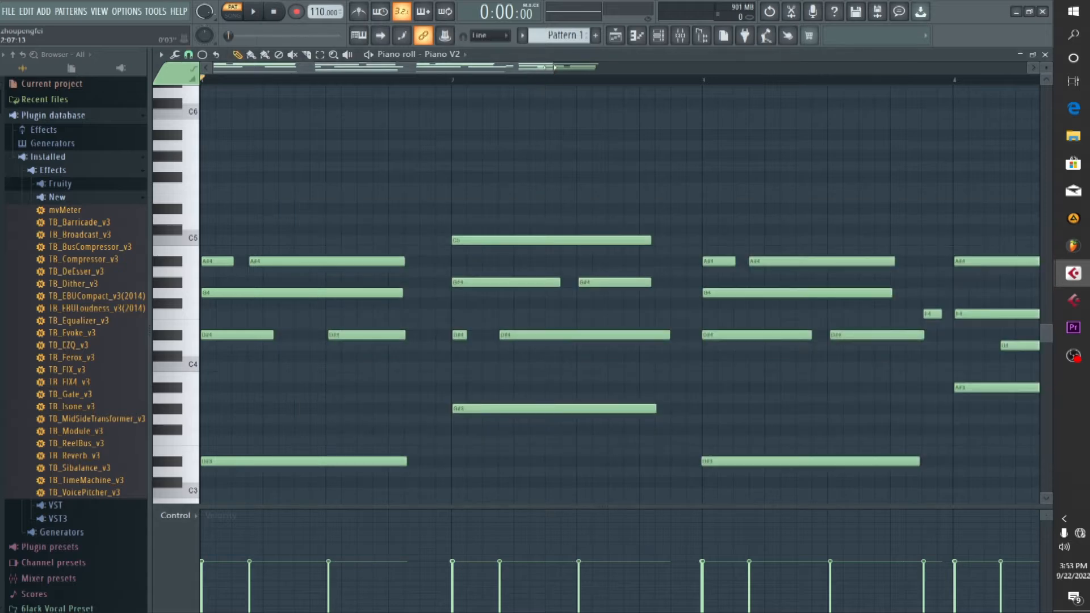
{"action": "left_click_drag", "start_coordinate": [553, 66], "coordinate": [891, 68]}
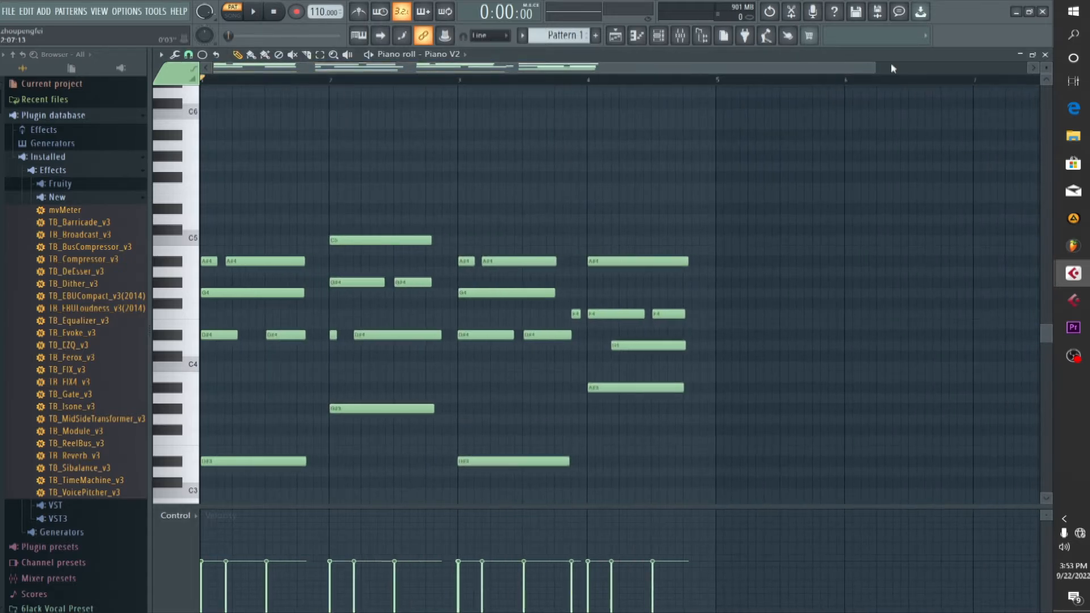
- Close the piano roll and select the KICK - 101 track in the mixer
{"action": "left_click", "coordinate": [1045, 55]}
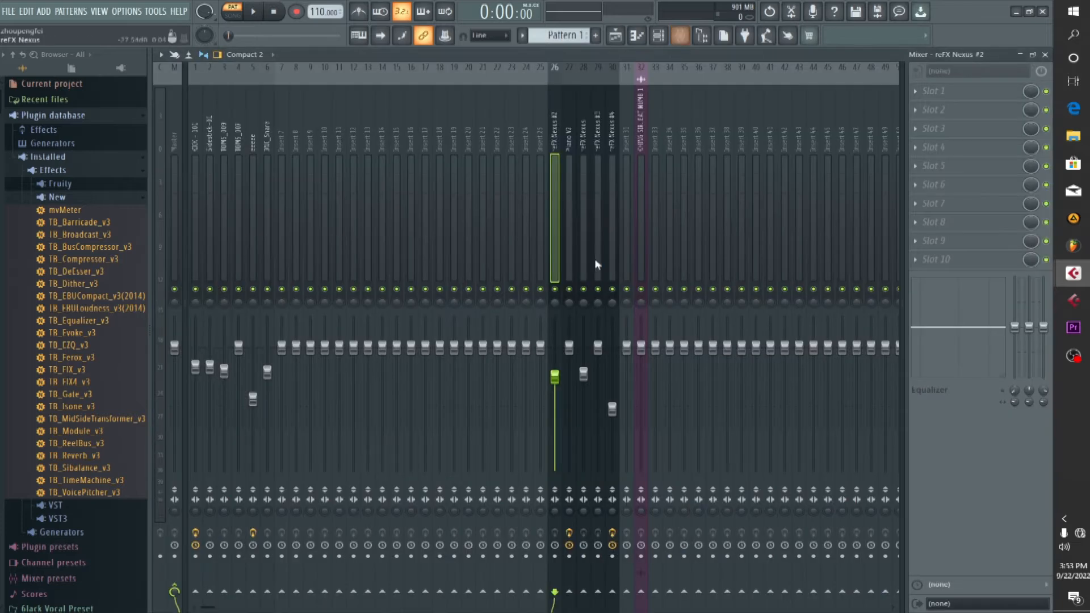
{"action": "left_click", "coordinate": [679, 36]}
{"action": "left_click", "coordinate": [197, 262]}
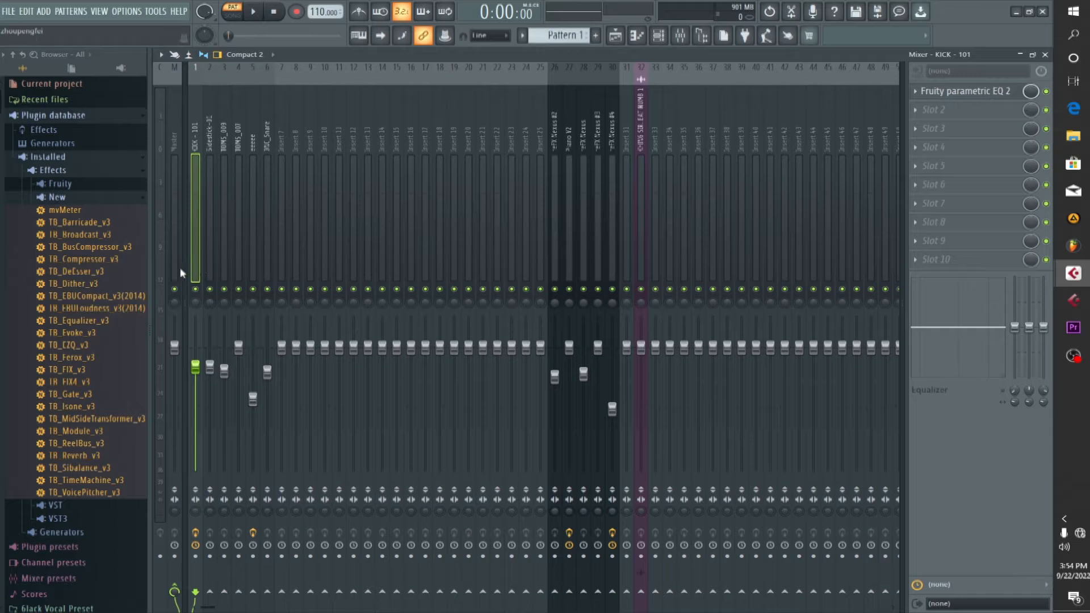
- Switch to song mode, solo the KICK - 101 mixer track and play the selected range
{"action": "key", "text": "l"}
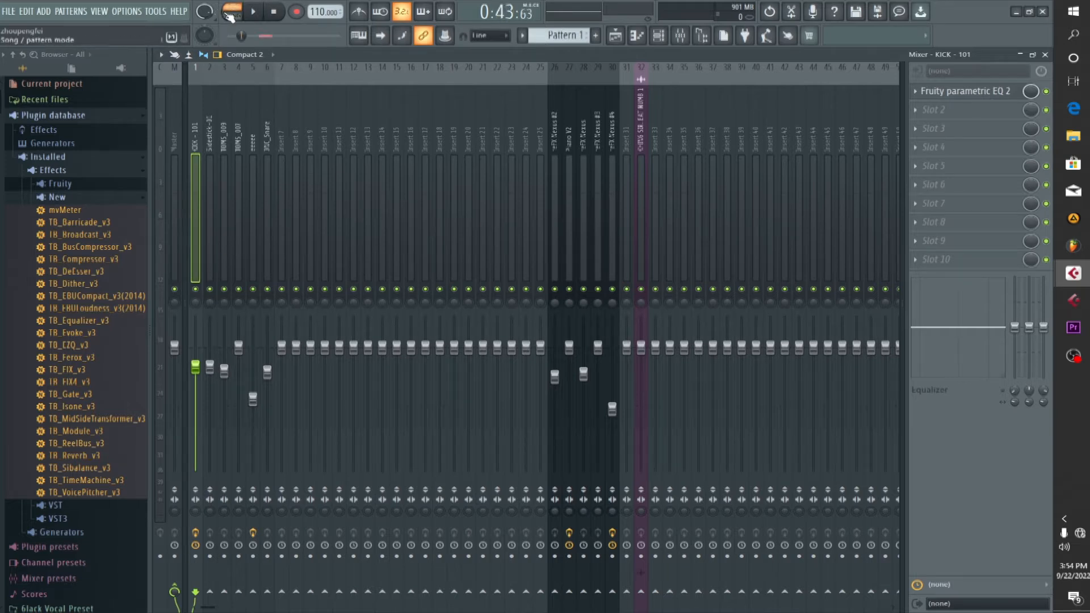
{"action": "key", "text": "space"}
{"action": "key", "text": "space"}
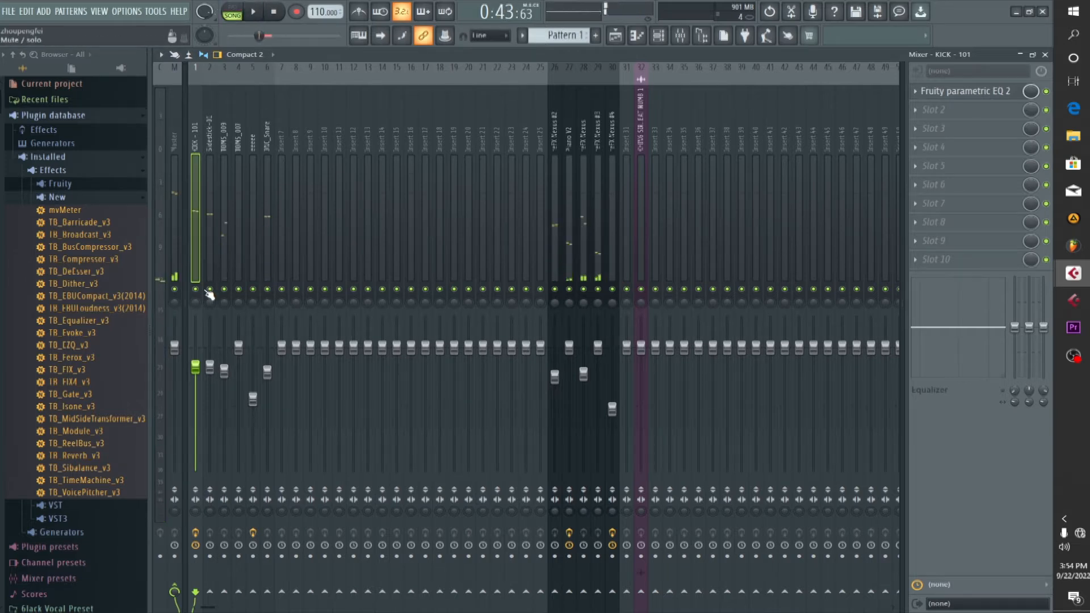
{"action": "key", "text": "space"}
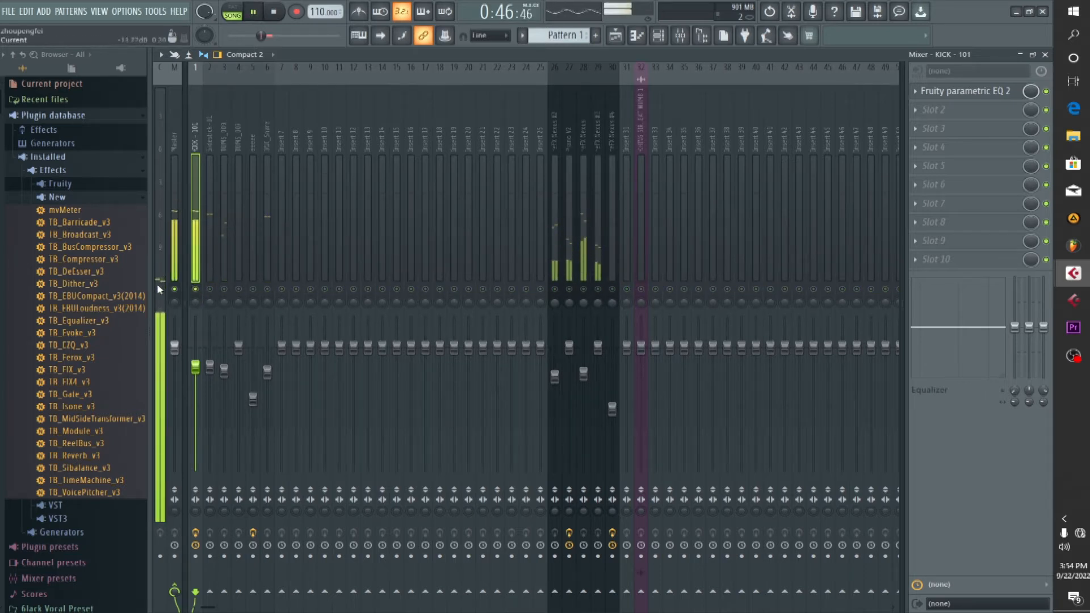
{"action": "key", "text": "space"}
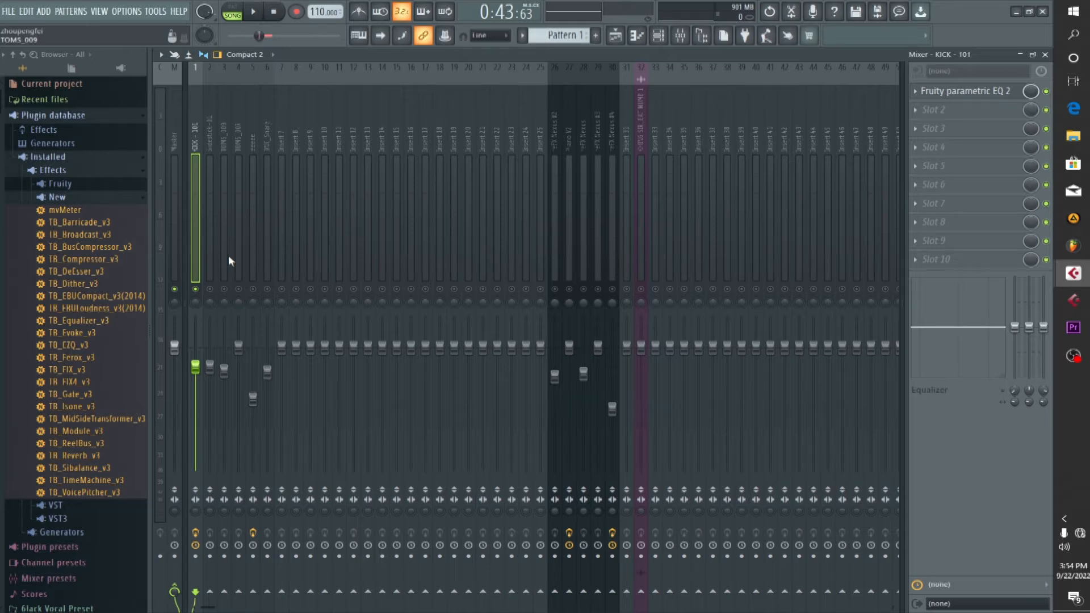
- Replay the soloed kick and check its level on the meter with the Current and KICK - 101 tracks selected
{"action": "left_click", "coordinate": [161, 279]}
{"action": "key", "text": "space"}
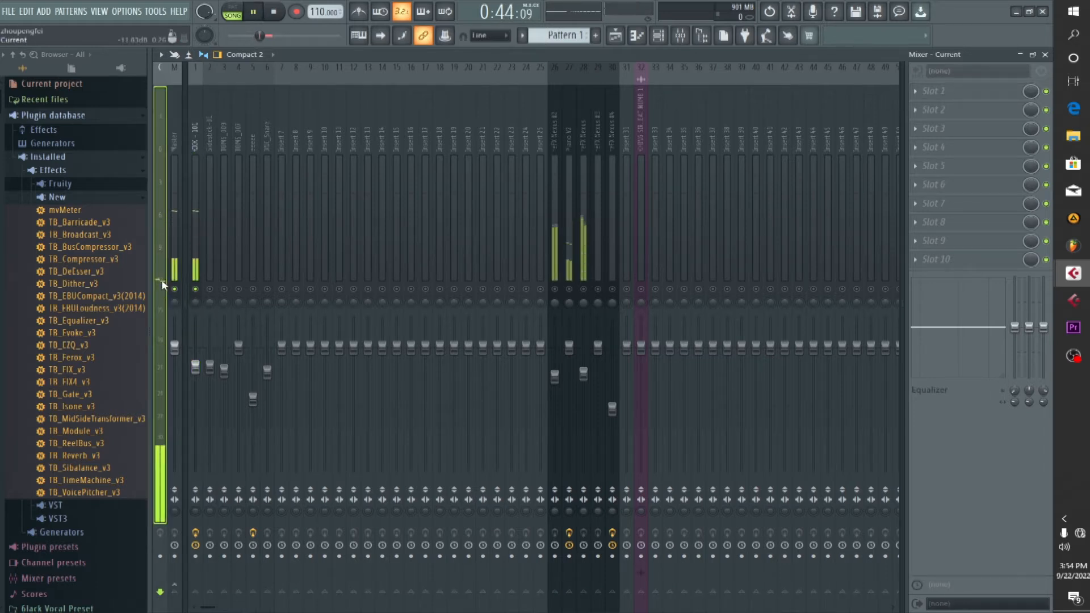
{"action": "left_click", "coordinate": [197, 272]}
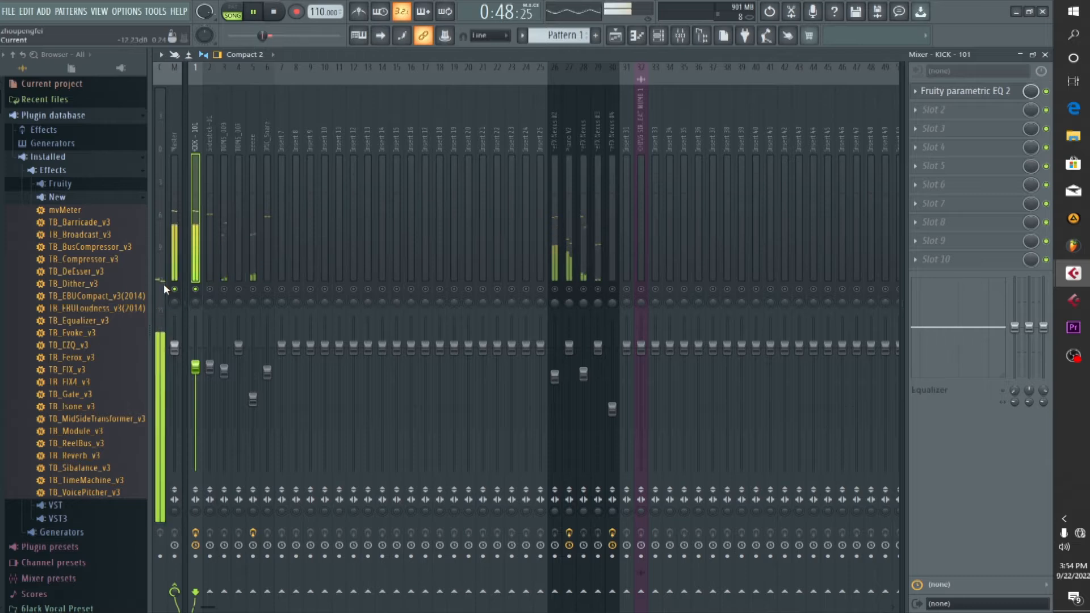
{"action": "key", "text": "space"}
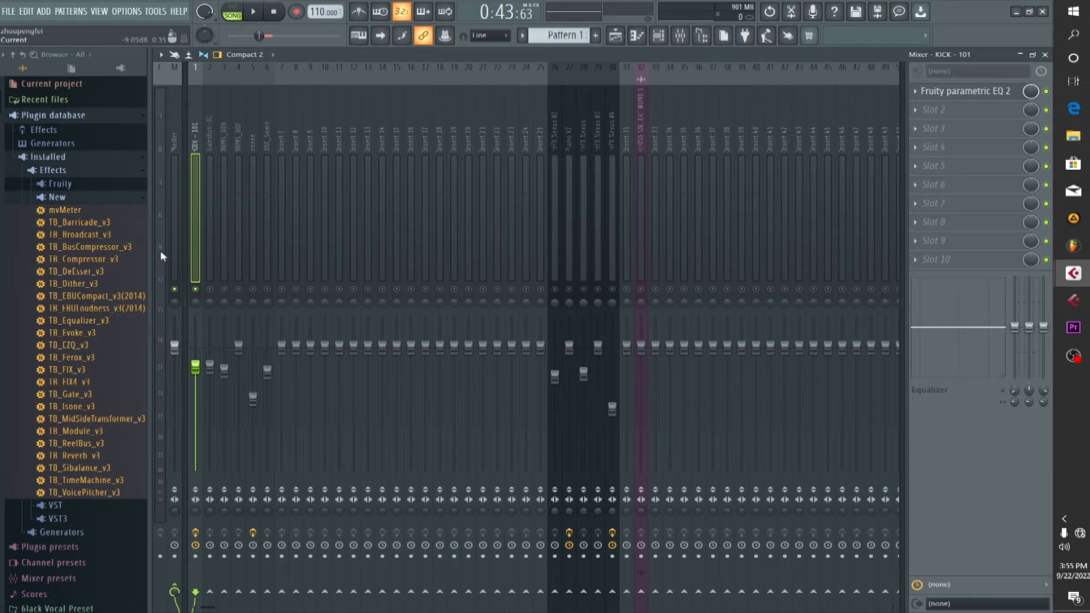
{"action": "key", "text": "space"}
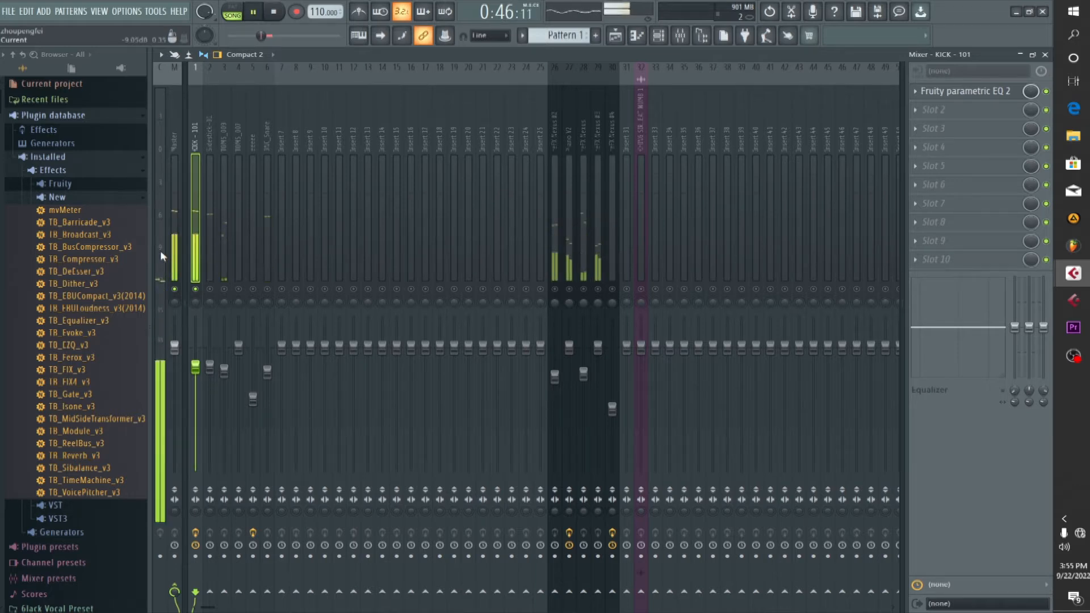
{"action": "key", "text": "space"}
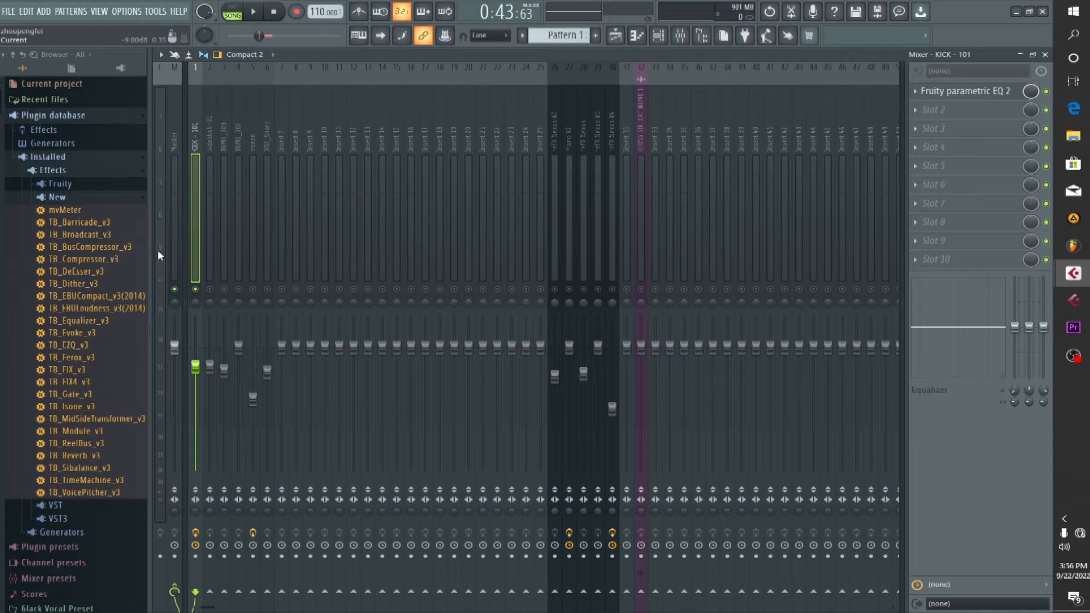
- Unmute the Sidestick-01 track alongside the kick and compare the levels of both tracks during playback
{"action": "key", "text": "space"}
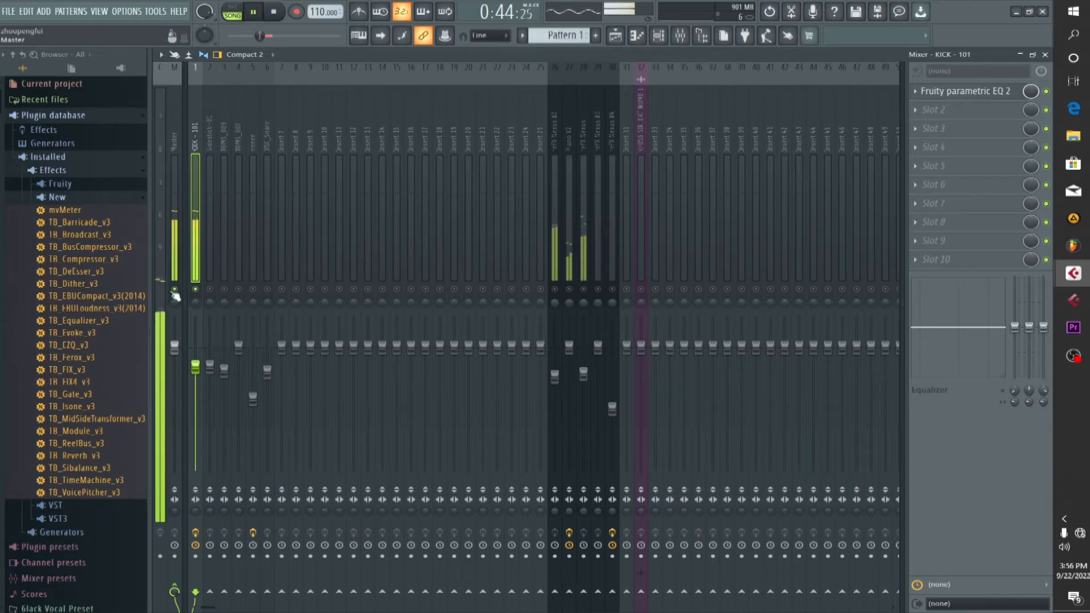
{"action": "left_click", "coordinate": [210, 264]}
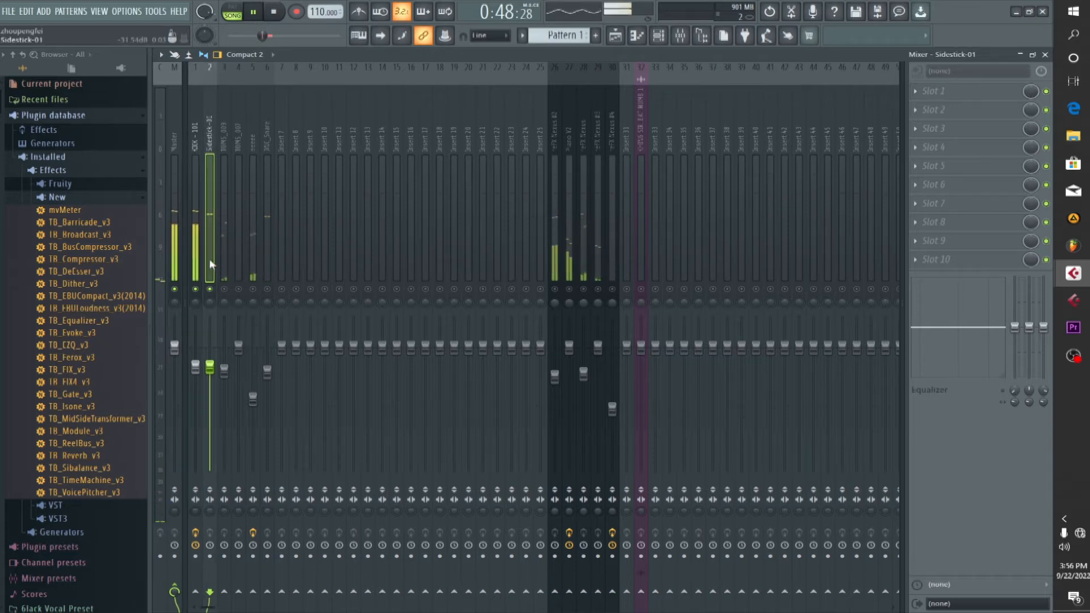
{"action": "key", "text": "space"}
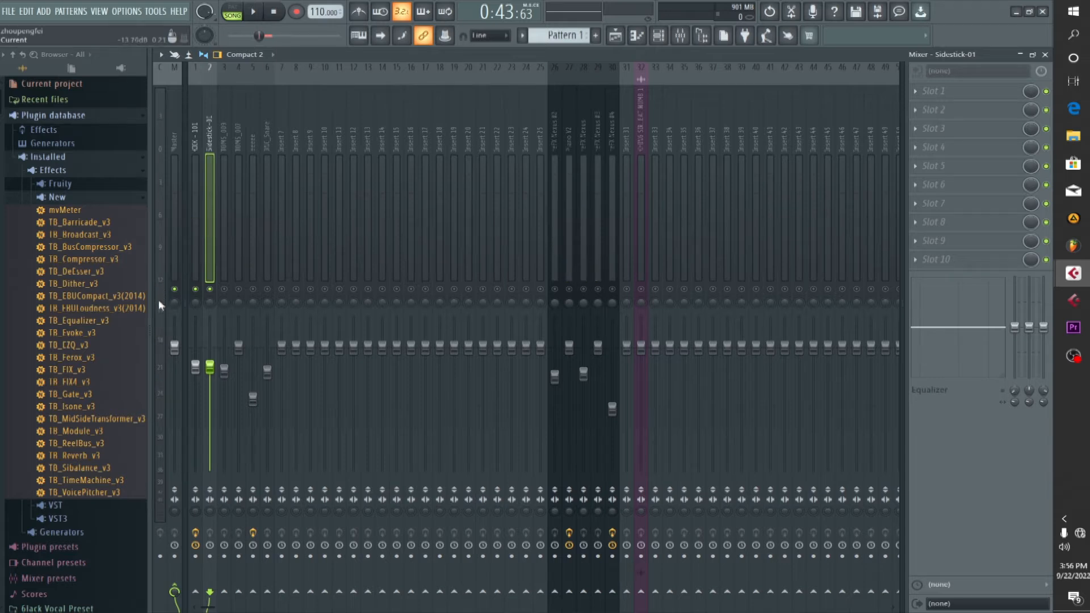
{"action": "left_click", "coordinate": [192, 271]}
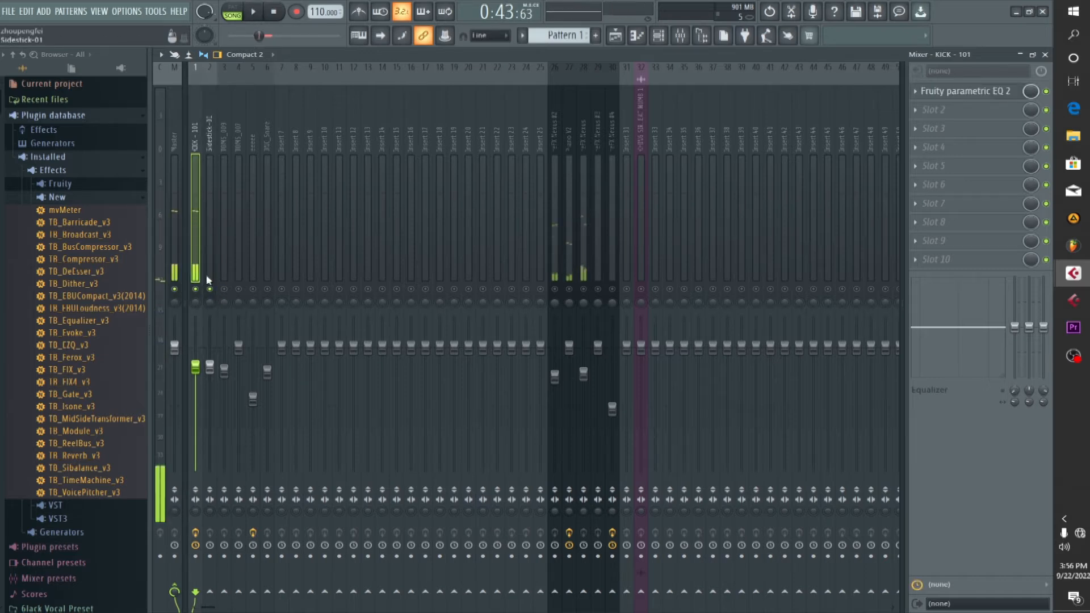
{"action": "left_click", "coordinate": [207, 278]}
{"action": "key", "text": "space"}
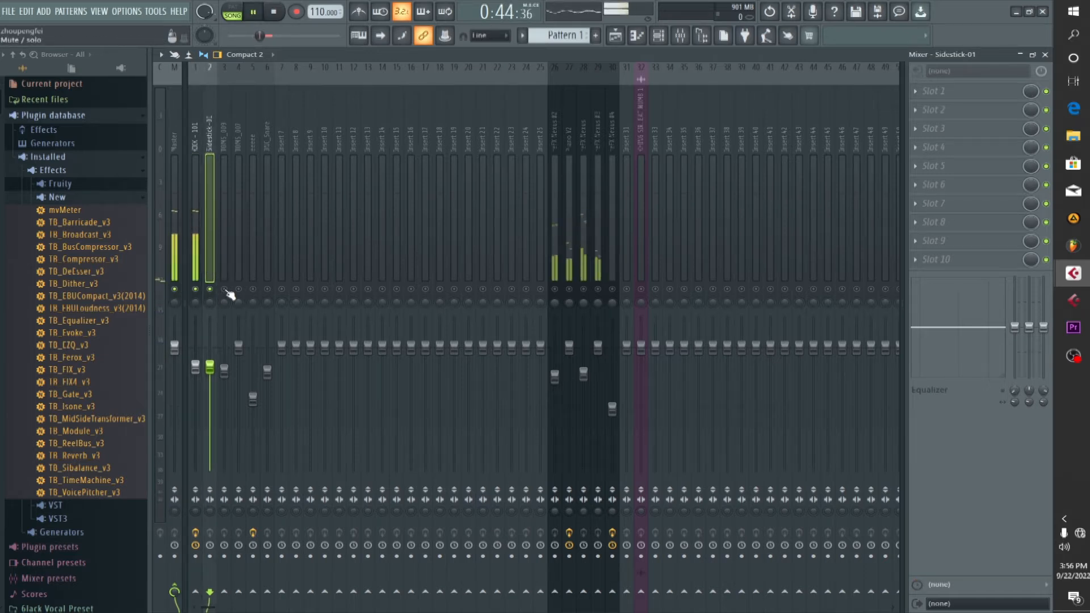
- Add the TOMS_009 track to the audible drums and check the combined level on the Master track
{"action": "left_click", "coordinate": [225, 259]}
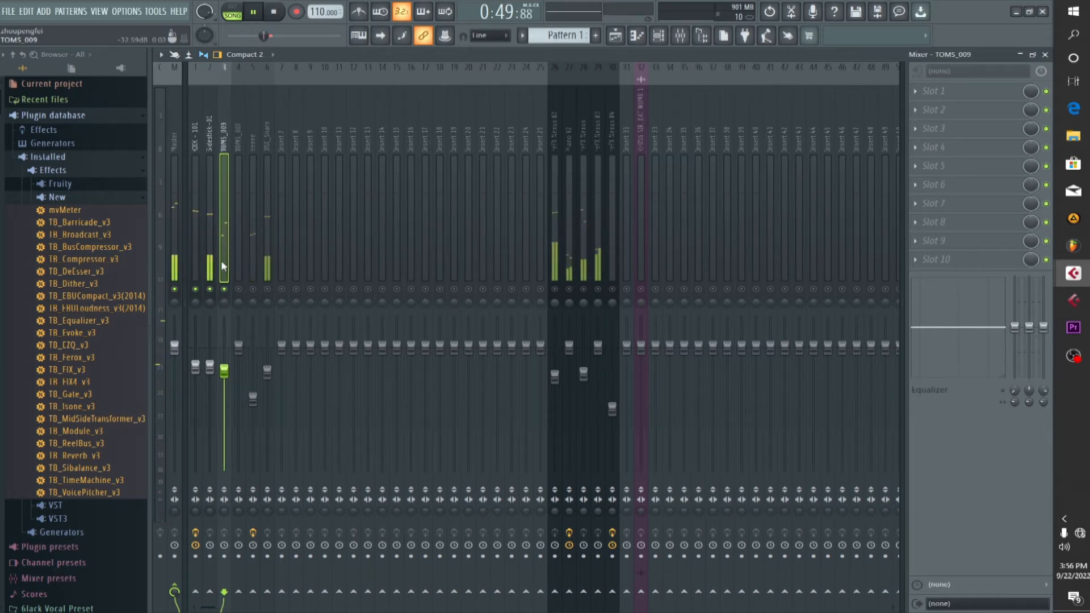
{"action": "key", "text": "space"}
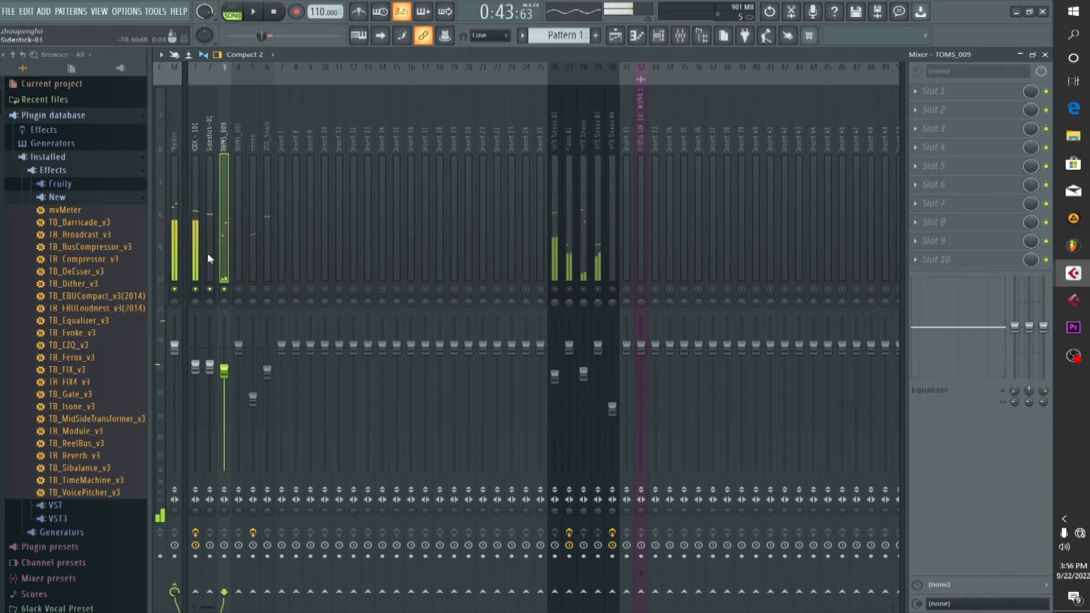
{"action": "left_click", "coordinate": [175, 259]}
{"action": "key", "text": "space"}
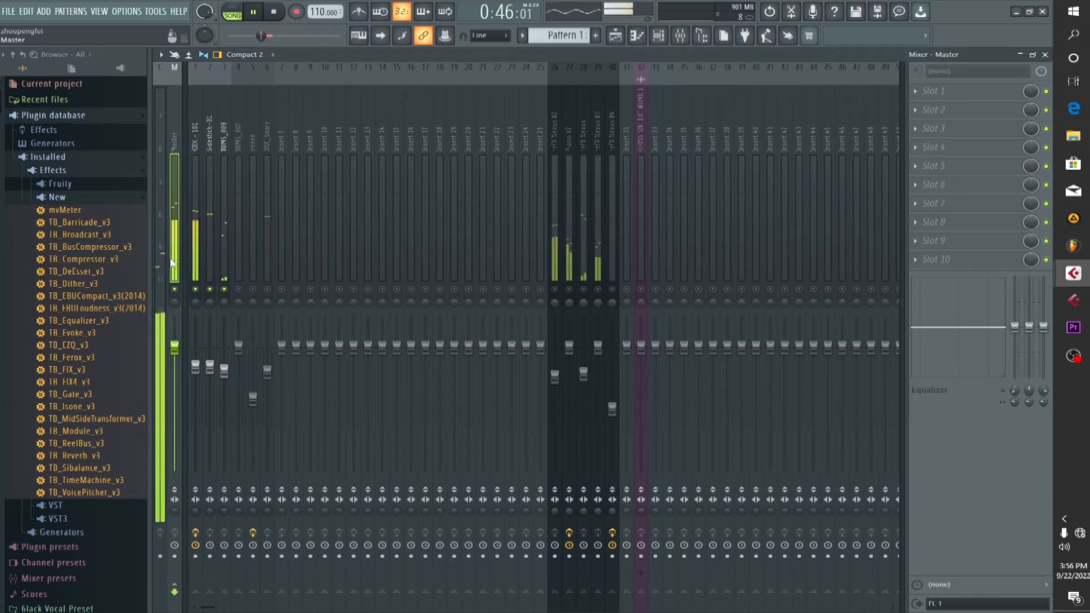
{"action": "key", "text": "space"}
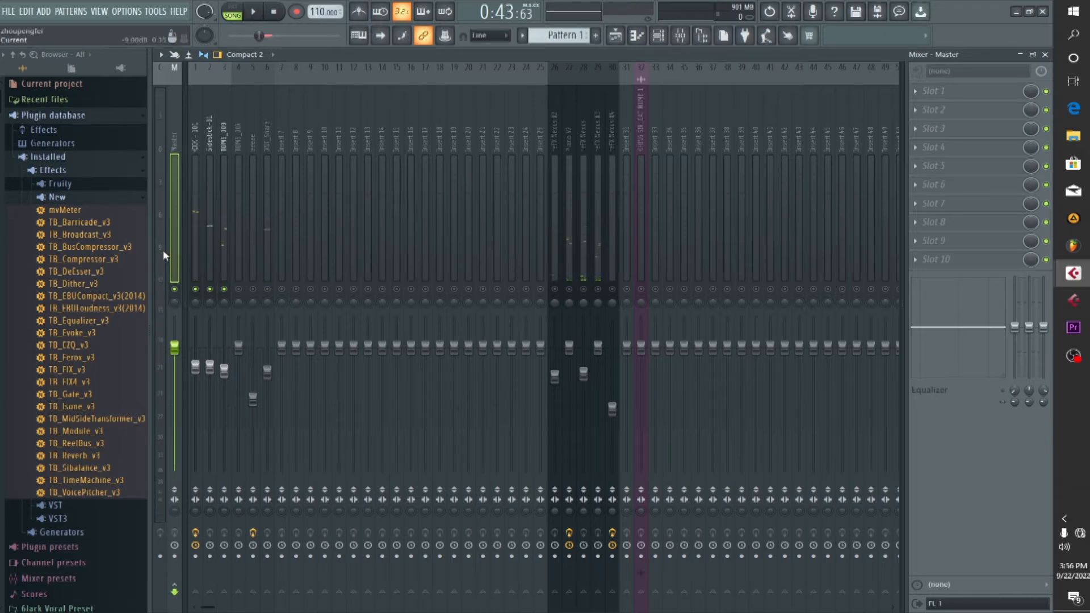
- Unmute the TOMS_007 and DNC_Snare tracks and play the range to check the snare's level
{"action": "key", "text": "space"}
{"action": "left_click", "coordinate": [239, 289]}
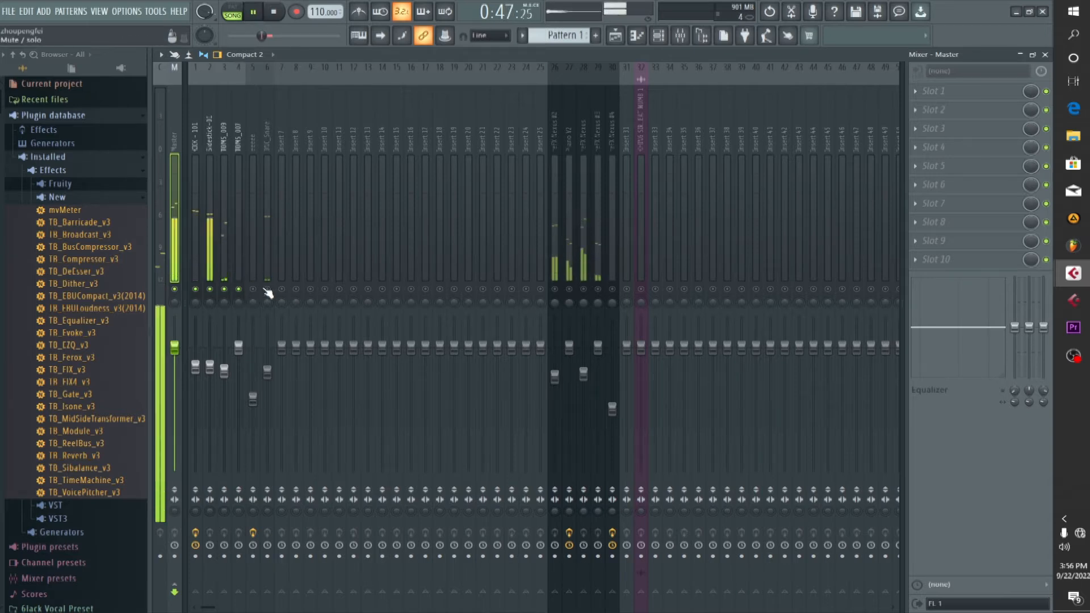
{"action": "left_click", "coordinate": [268, 290]}
{"action": "left_click", "coordinate": [266, 262]}
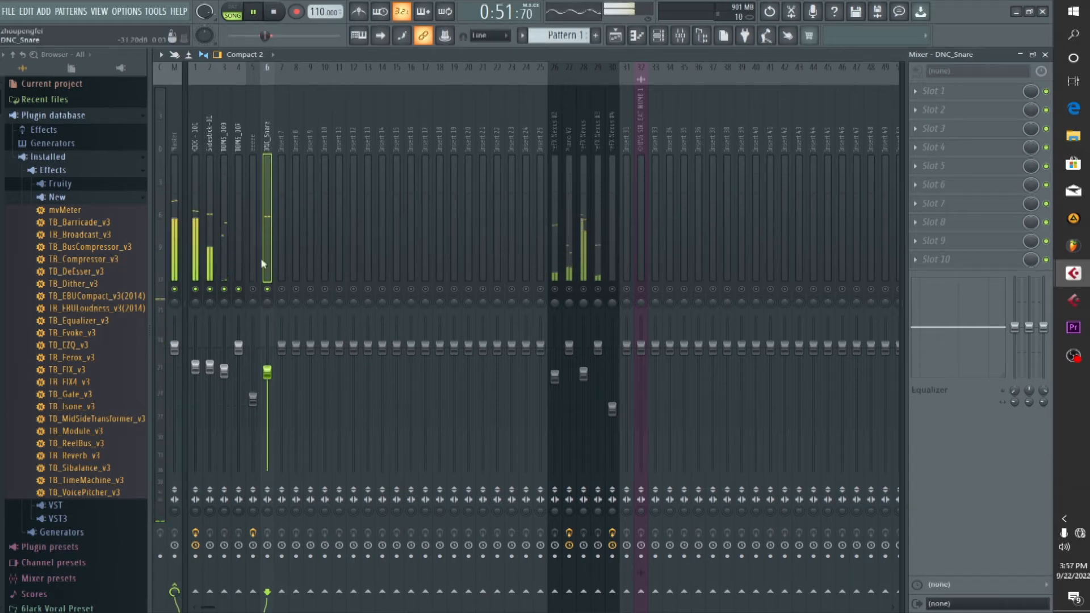
{"action": "key", "text": "space"}
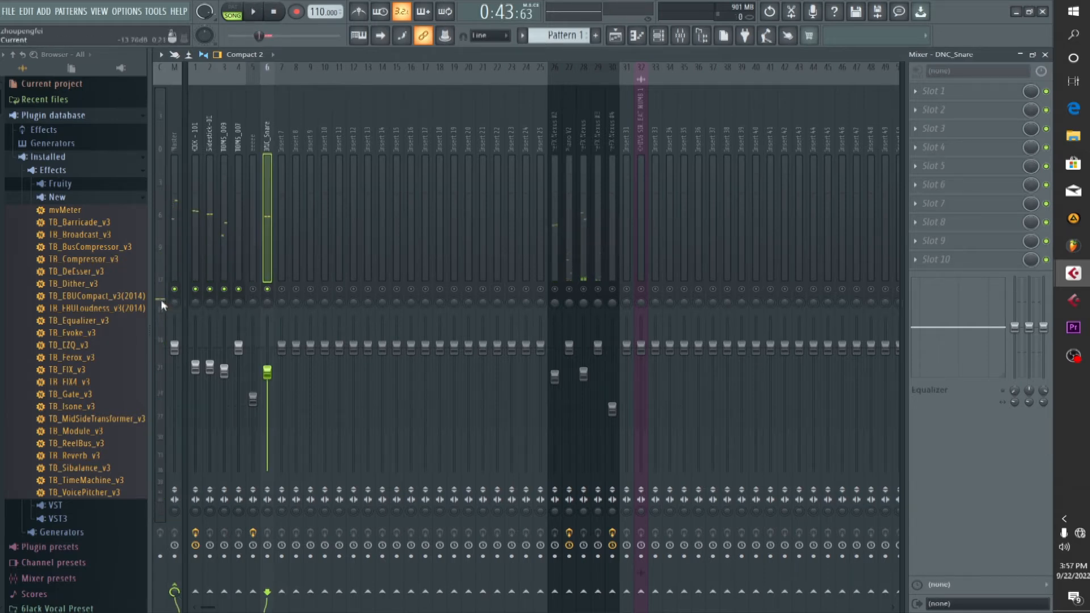
{"action": "key", "text": "space"}
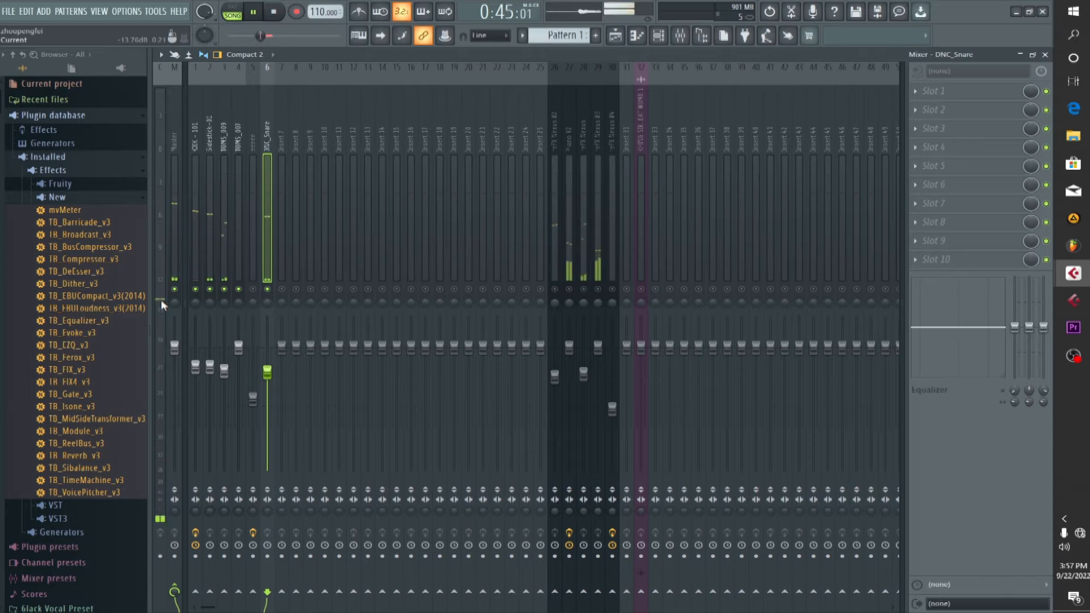
{"action": "key", "text": "space"}
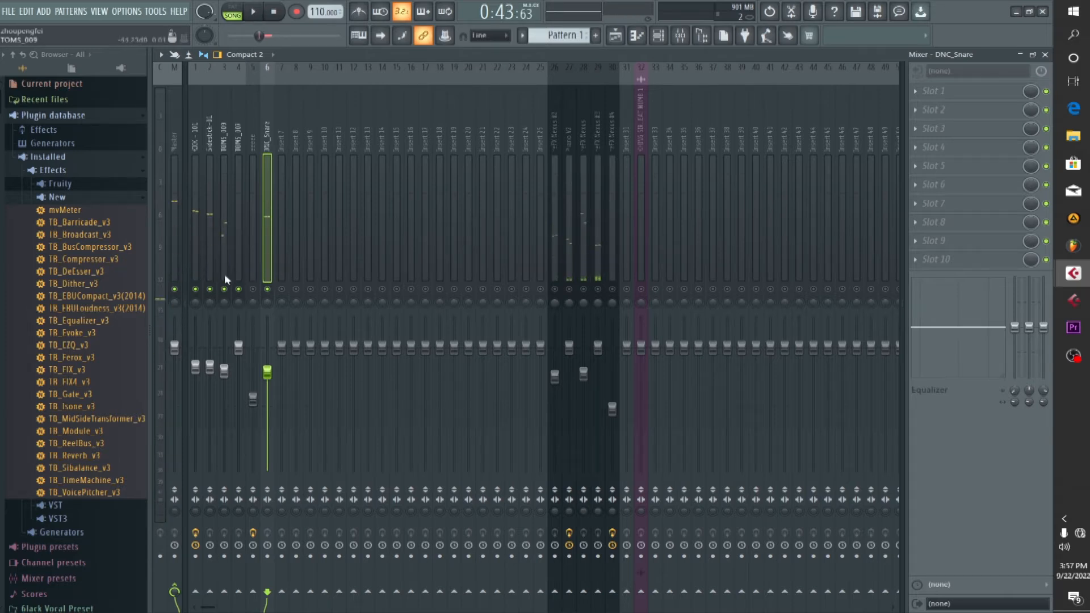
- Solo Sidestick-01 together with DNC_Snare and compare the levels of the two tracks during playback
{"action": "right_click", "coordinate": [209, 289]}
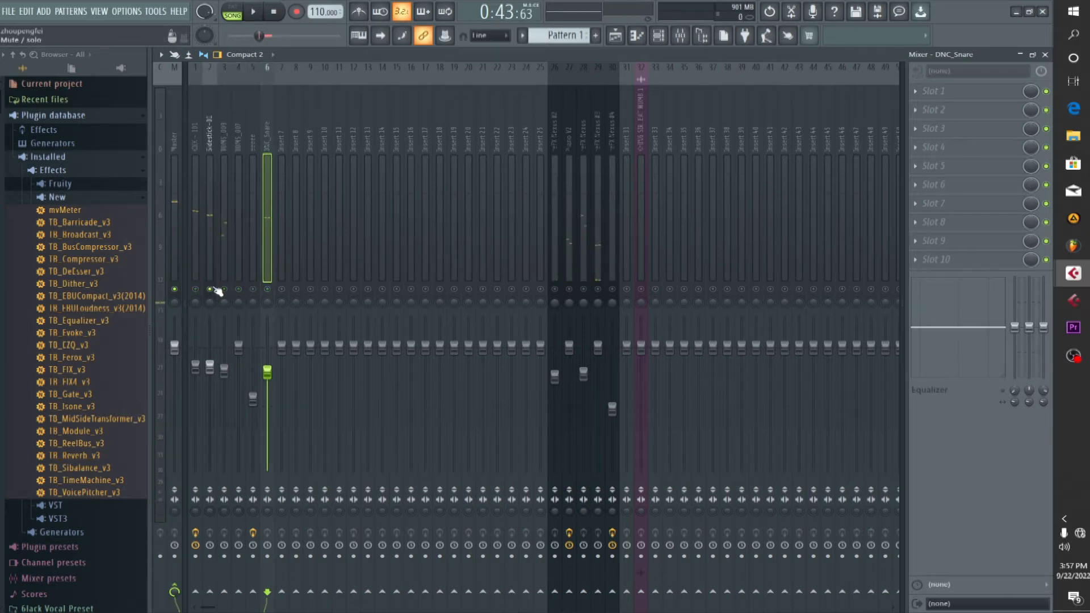
{"action": "left_click", "coordinate": [267, 290]}
{"action": "key", "text": "space"}
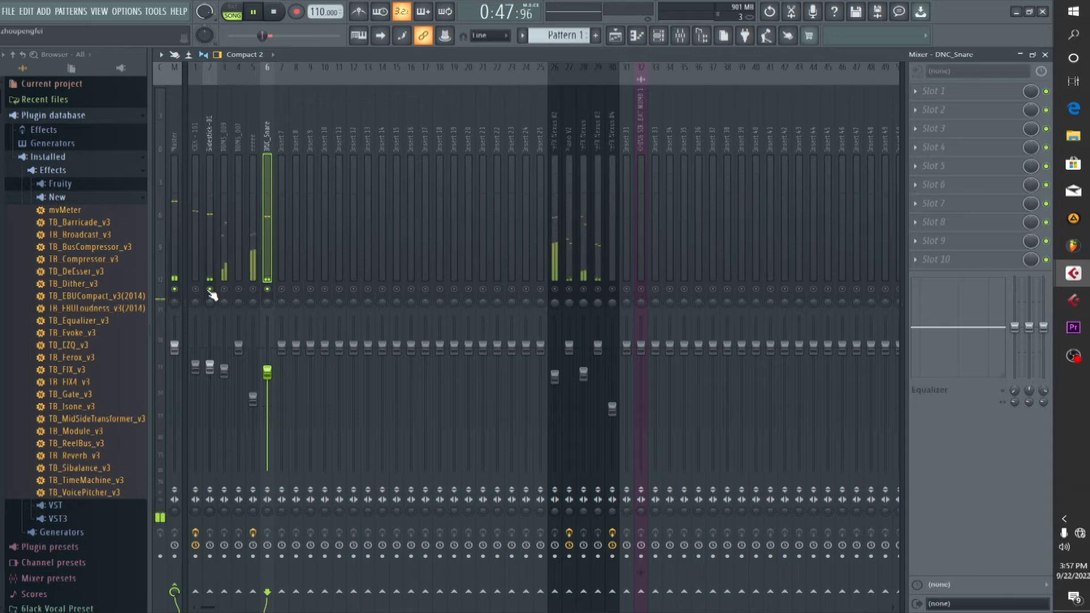
{"action": "left_click", "coordinate": [211, 294]}
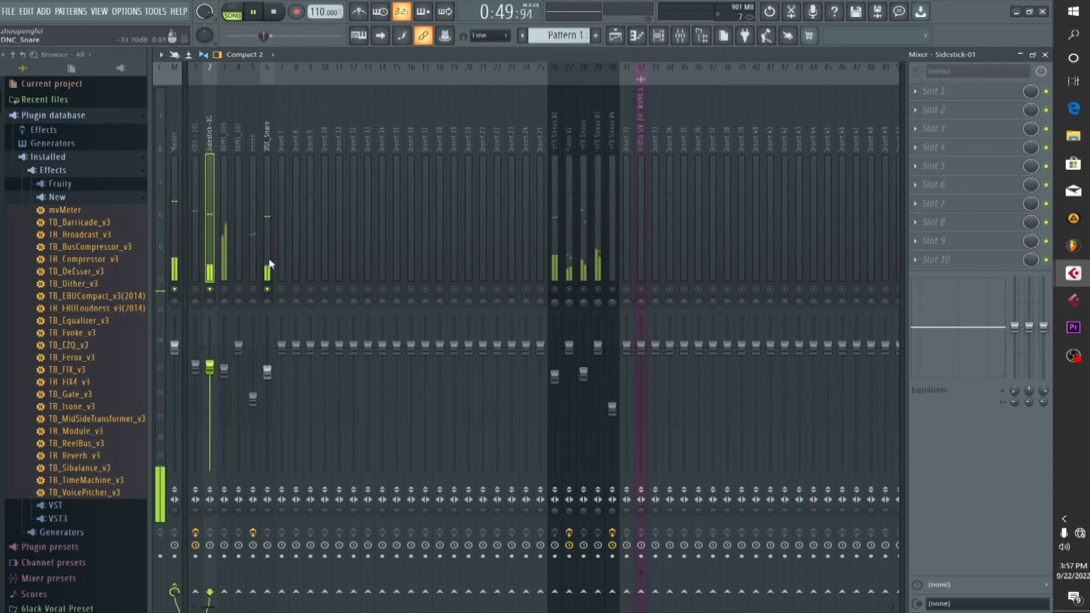
{"action": "left_click", "coordinate": [268, 261]}
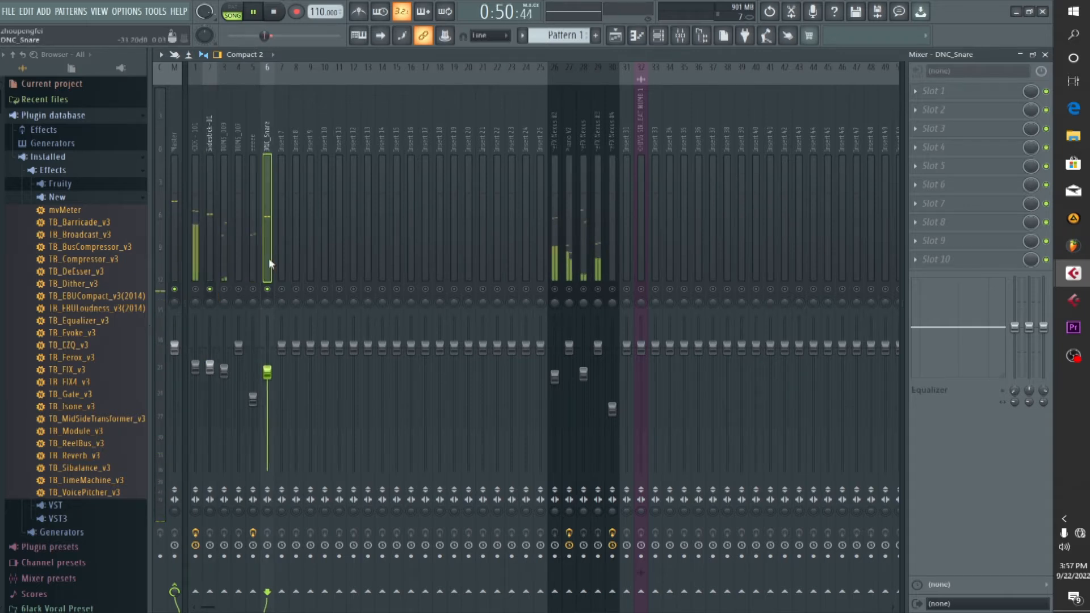
- Unmute the remaining drum tracks and play the full drum group with the Master track selected to check the level
{"action": "left_click", "coordinate": [253, 290]}
{"action": "left_click", "coordinate": [240, 290]}
{"action": "left_click", "coordinate": [225, 290]}
{"action": "left_click", "coordinate": [210, 290]}
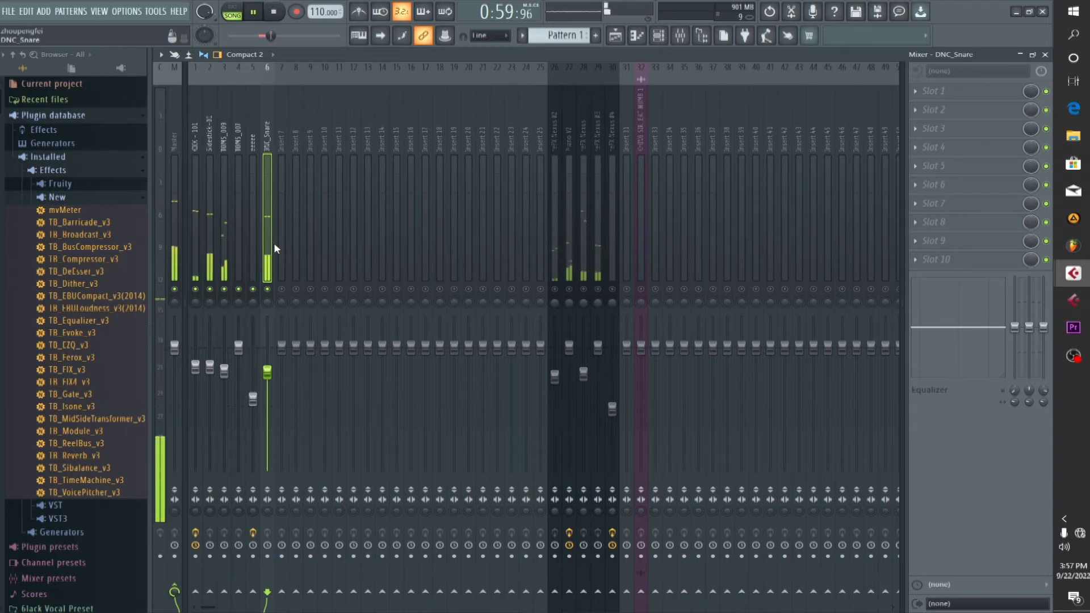
{"action": "key", "text": "space"}
{"action": "left_click", "coordinate": [173, 262]}
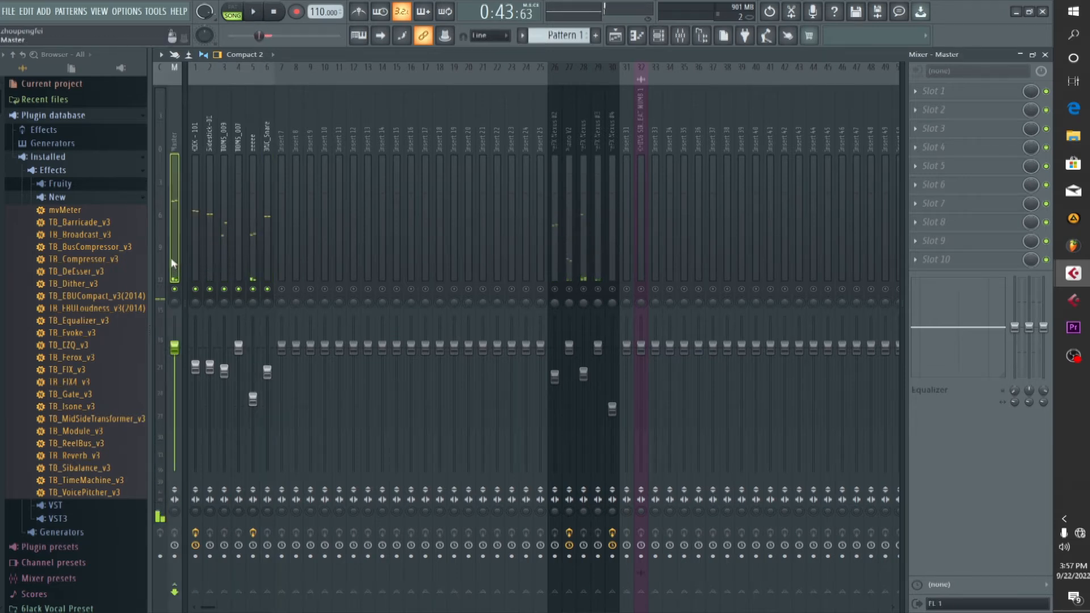
{"action": "key", "text": "space"}
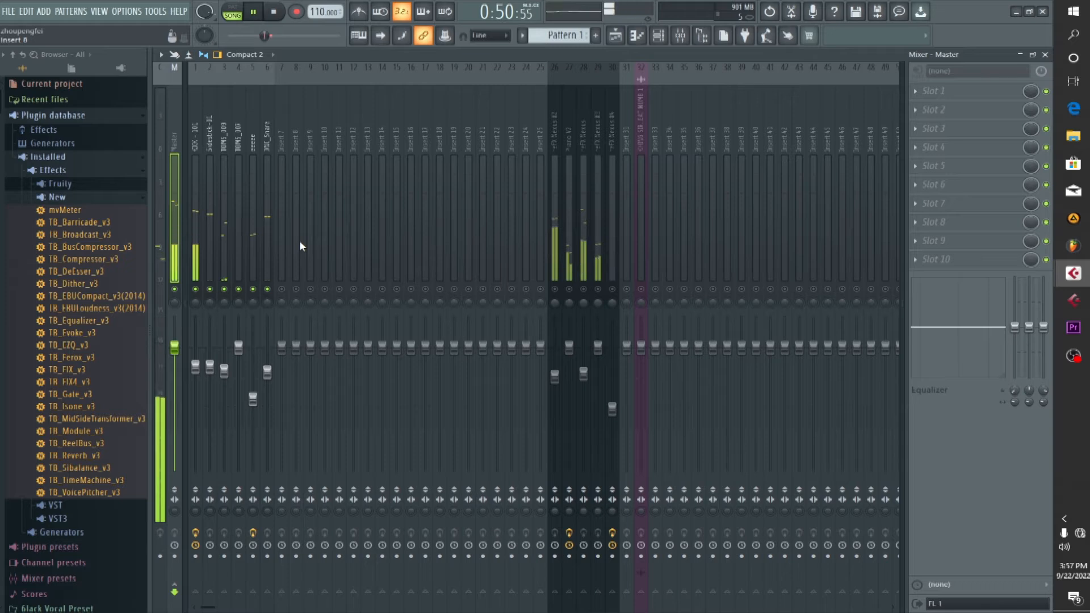
{"action": "key", "text": "space"}
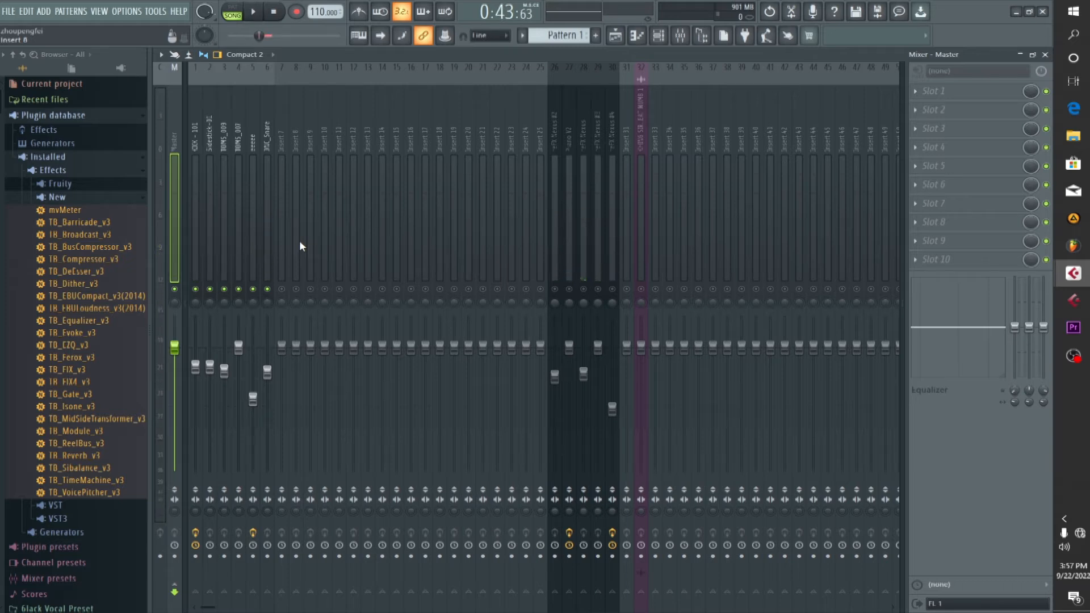
- Show the channel rack and open the TOMS_007 channel's sampler settings
{"action": "left_click", "coordinate": [658, 36]}
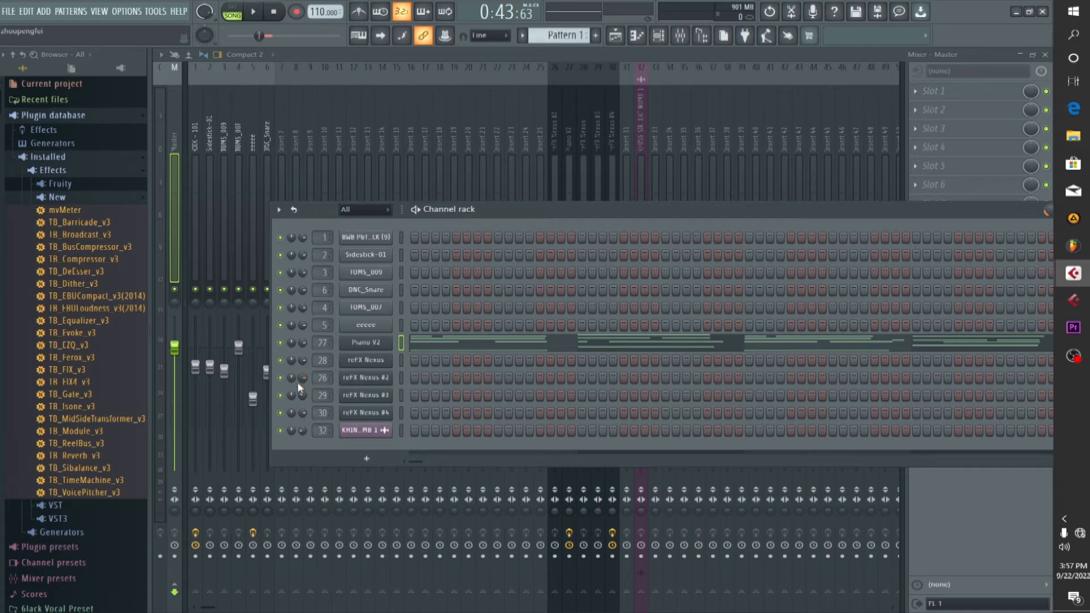
{"action": "left_click", "coordinate": [366, 307]}
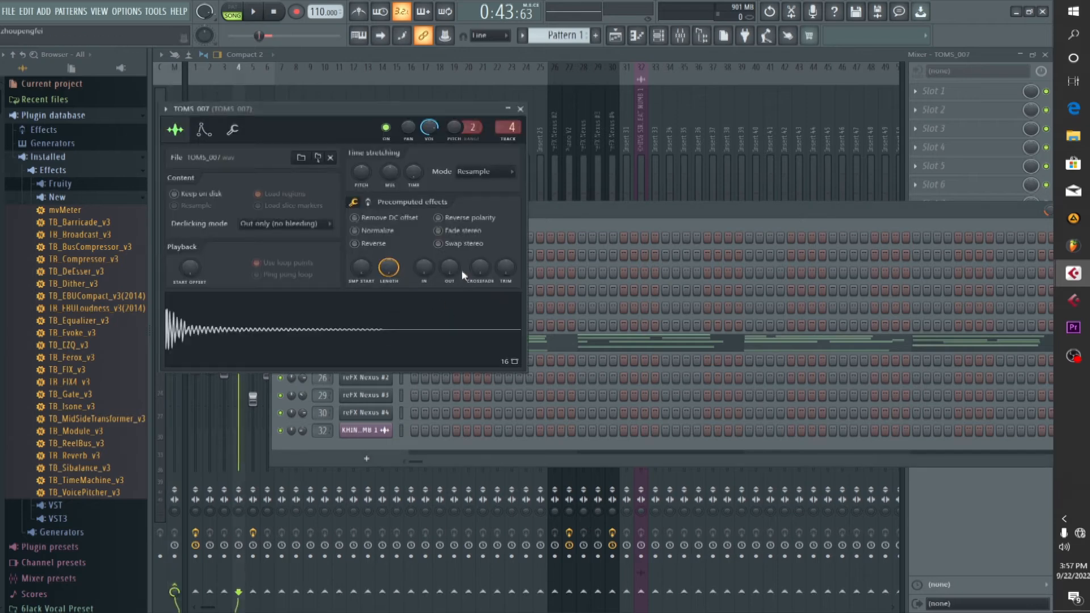
- Check the fade-out setting of the TOMS_007 sample, preview its sound and close its sampler settings
{"action": "left_click_drag", "start_coordinate": [448, 268], "coordinate": [451, 290]}
{"action": "left_click", "coordinate": [447, 349]}
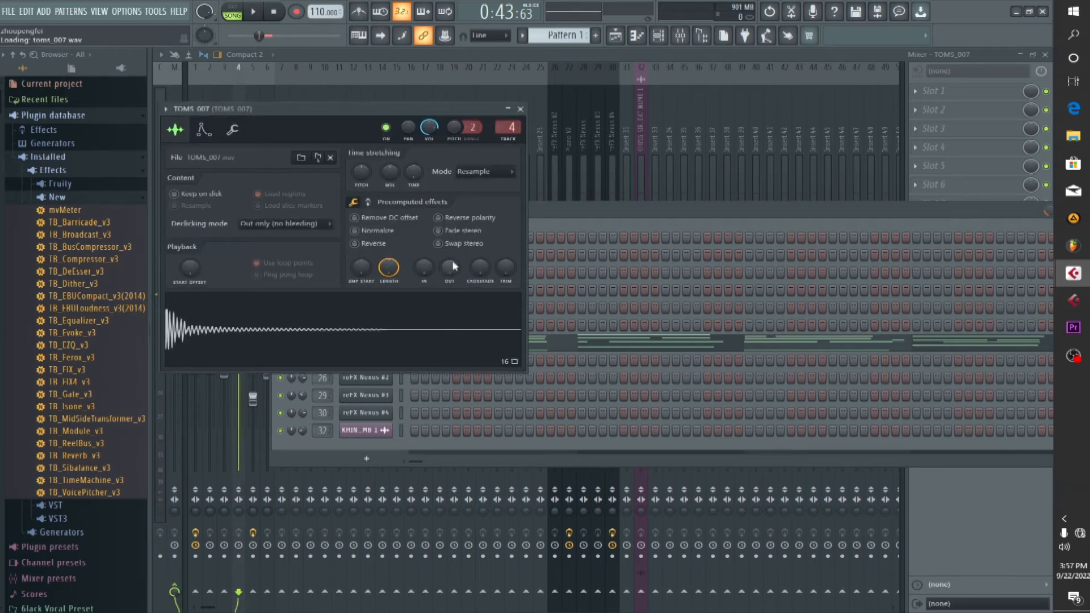
{"action": "left_click", "coordinate": [520, 108]}
- Open the Sidestick-01 channel's sampler settings, preview the sample and examine its fade-out
{"action": "left_click", "coordinate": [367, 272]}
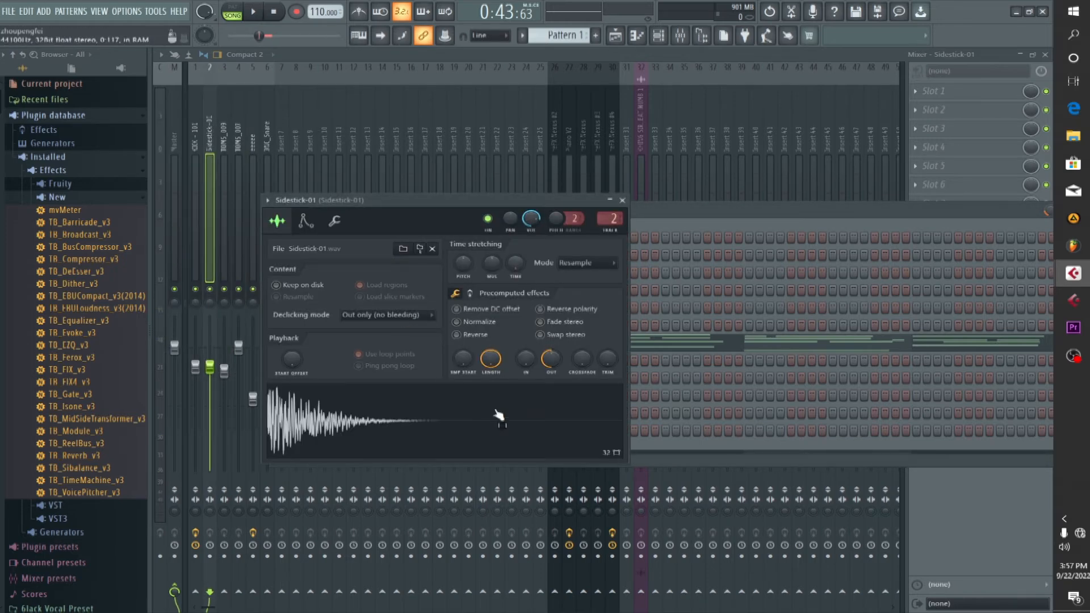
{"action": "left_click", "coordinate": [499, 415]}
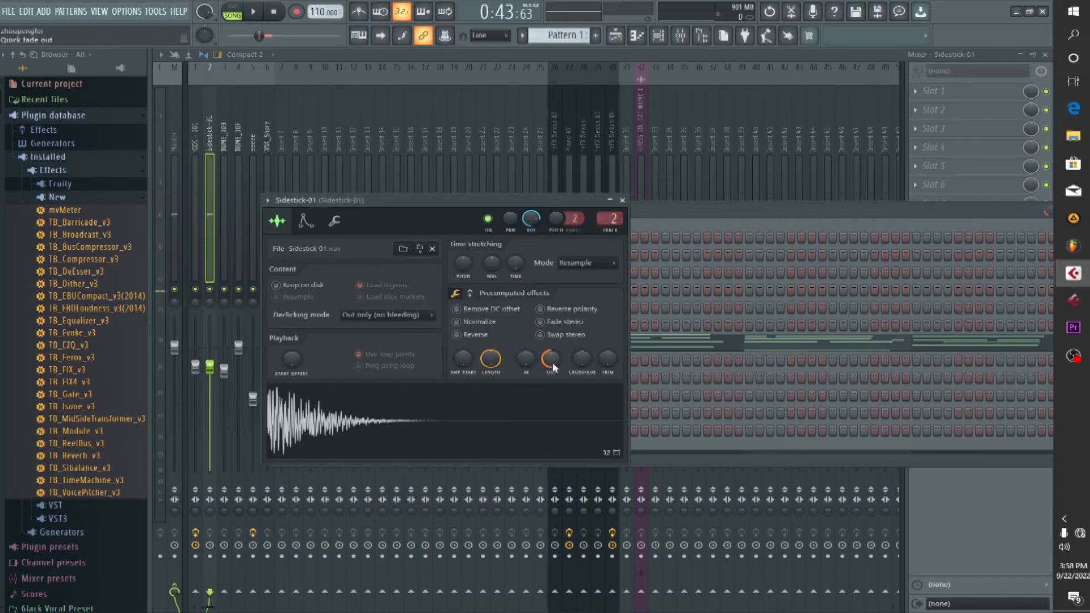
{"action": "left_click", "coordinate": [622, 201]}
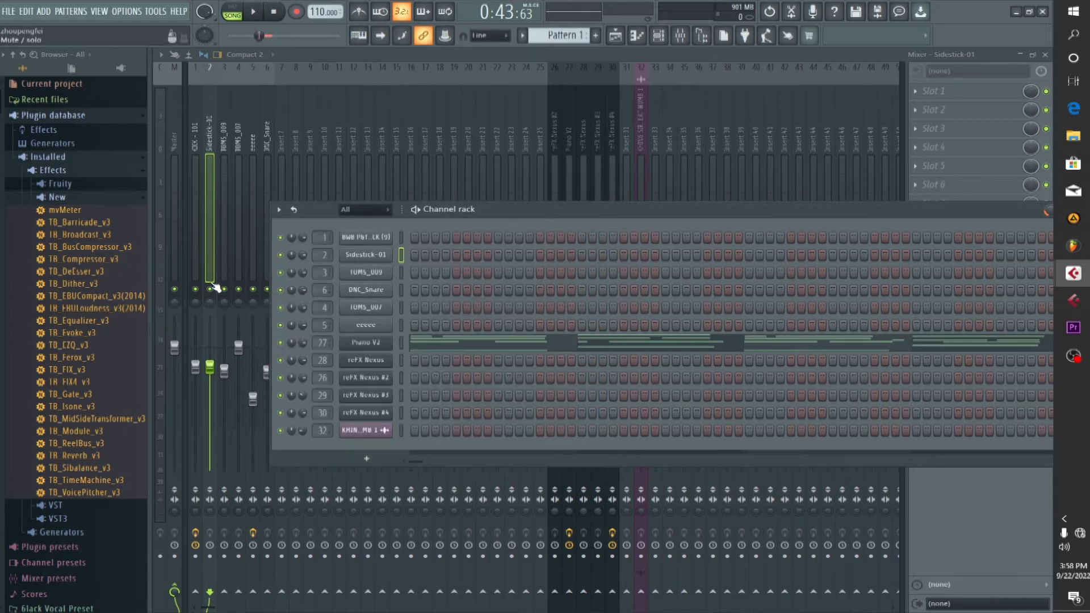
- Return to the mixer, unmute the reFX Nexus #2 track and play the range to check its level
{"action": "left_click", "coordinate": [210, 266]}
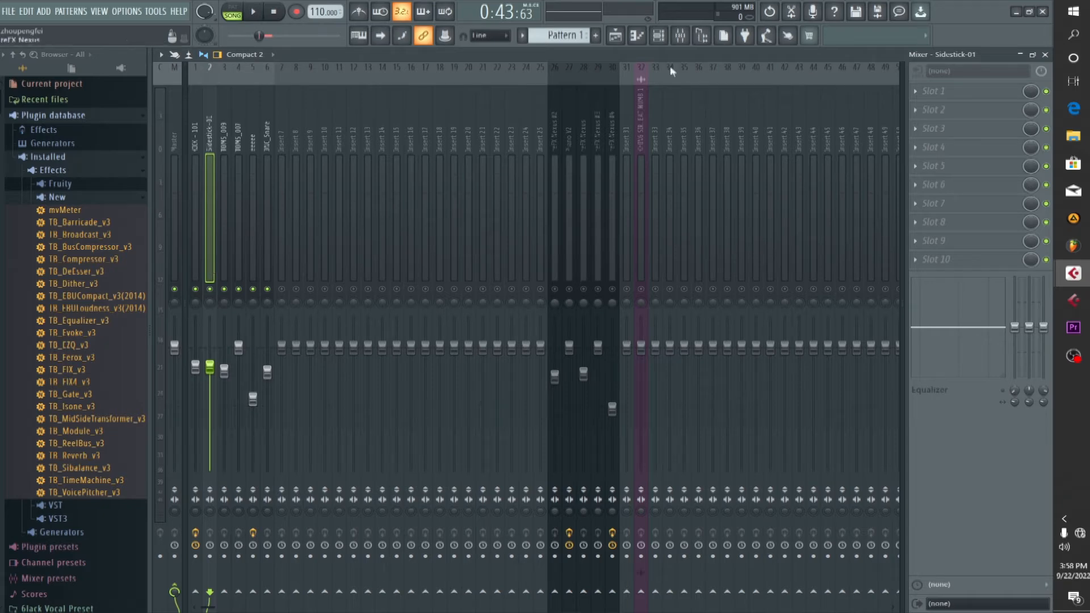
{"action": "left_click", "coordinate": [666, 39]}
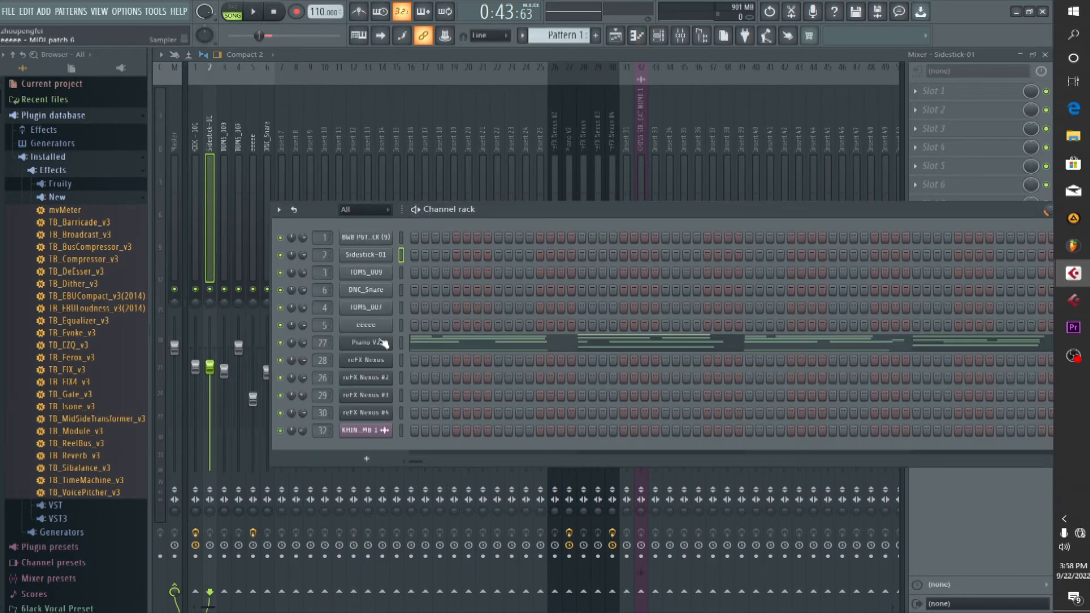
{"action": "left_click", "coordinate": [657, 37]}
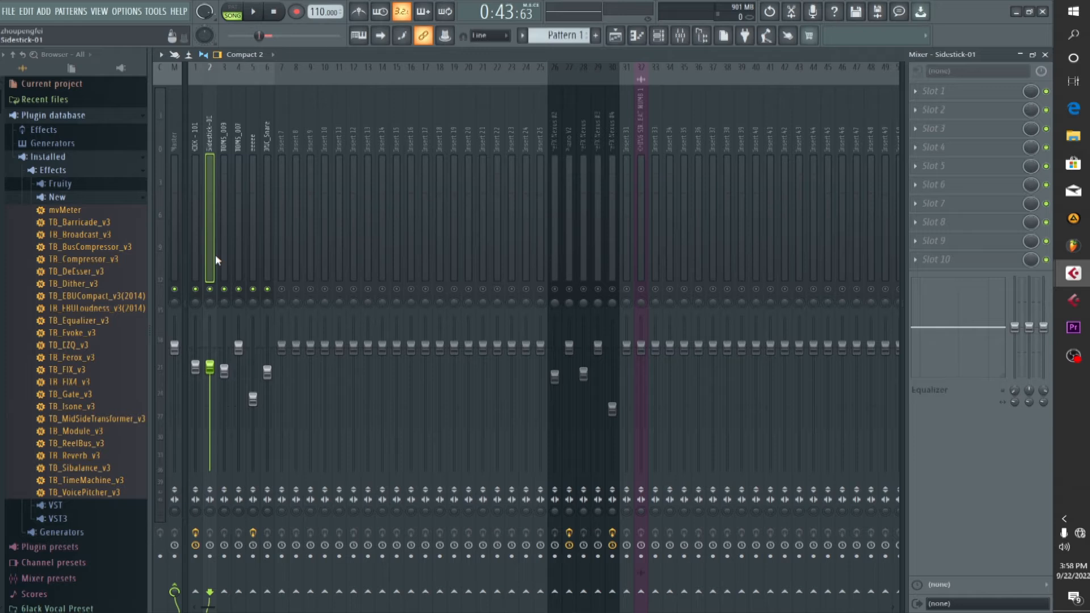
{"action": "key", "text": "space"}
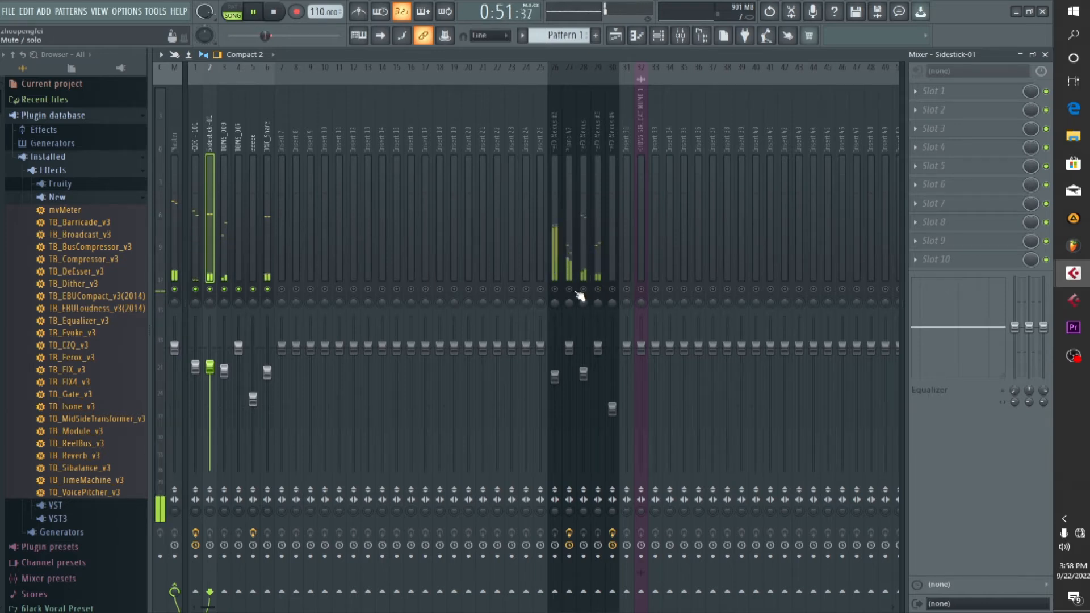
{"action": "left_click", "coordinate": [554, 260]}
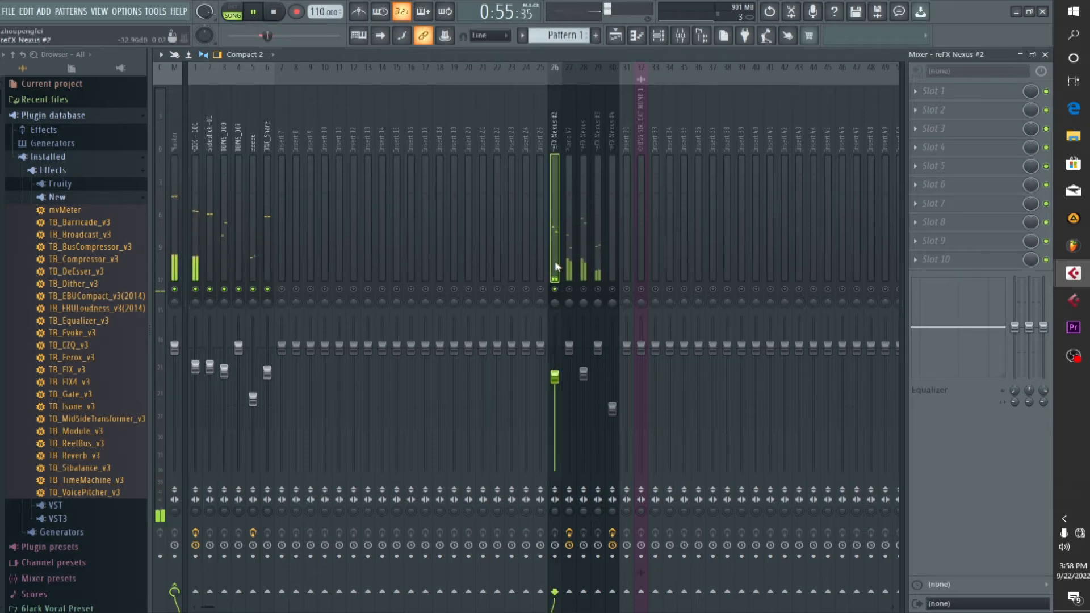
{"action": "key", "text": "space"}
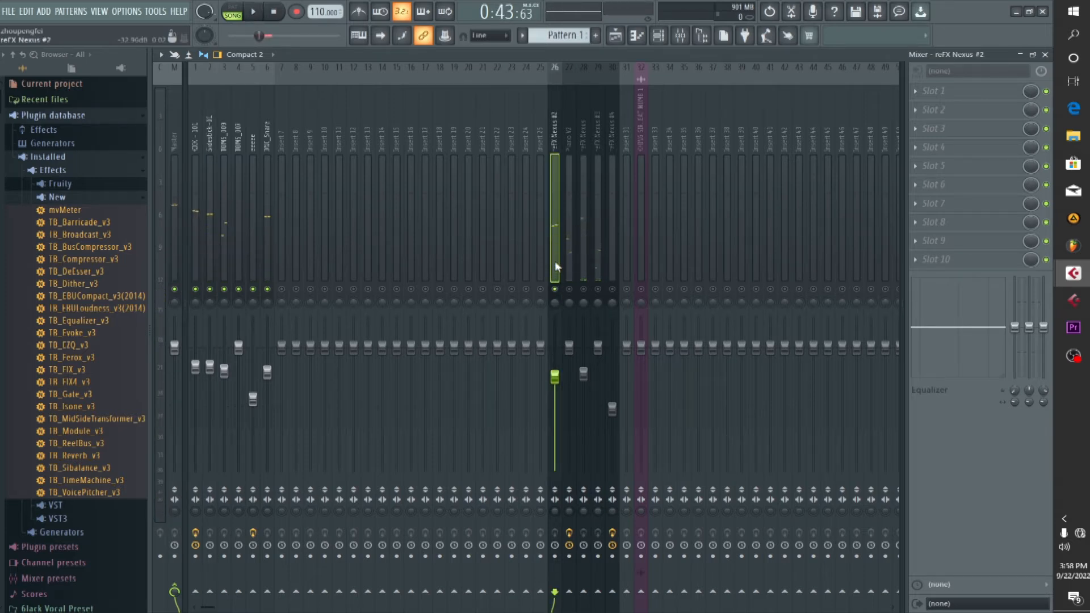
- Replay the range to judge how reFX Nexus #2 sits against the drum tracks
{"action": "key", "text": "space"}
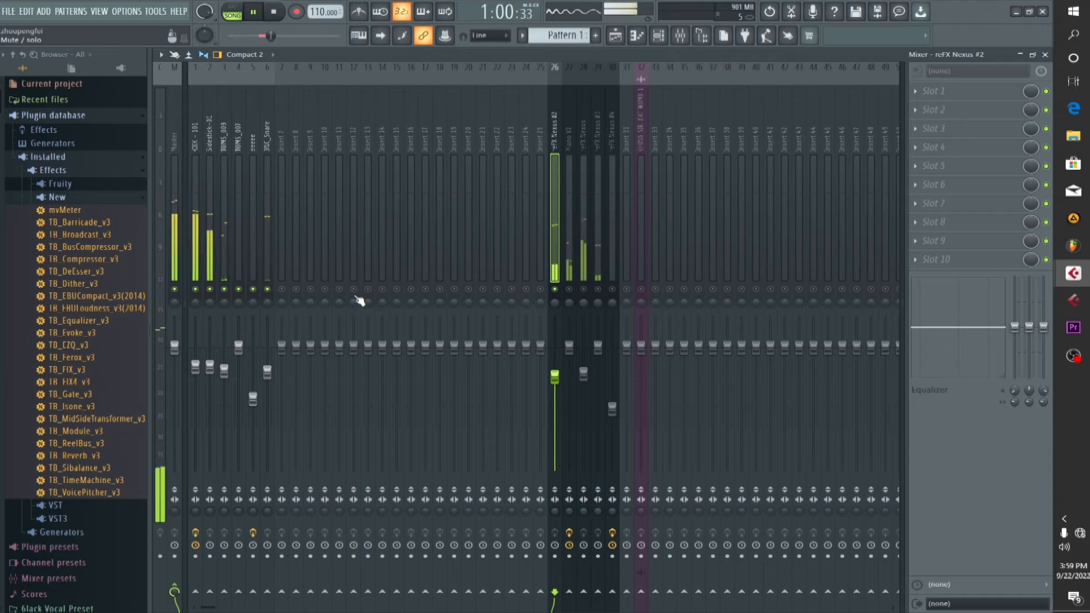
{"action": "key", "text": "space"}
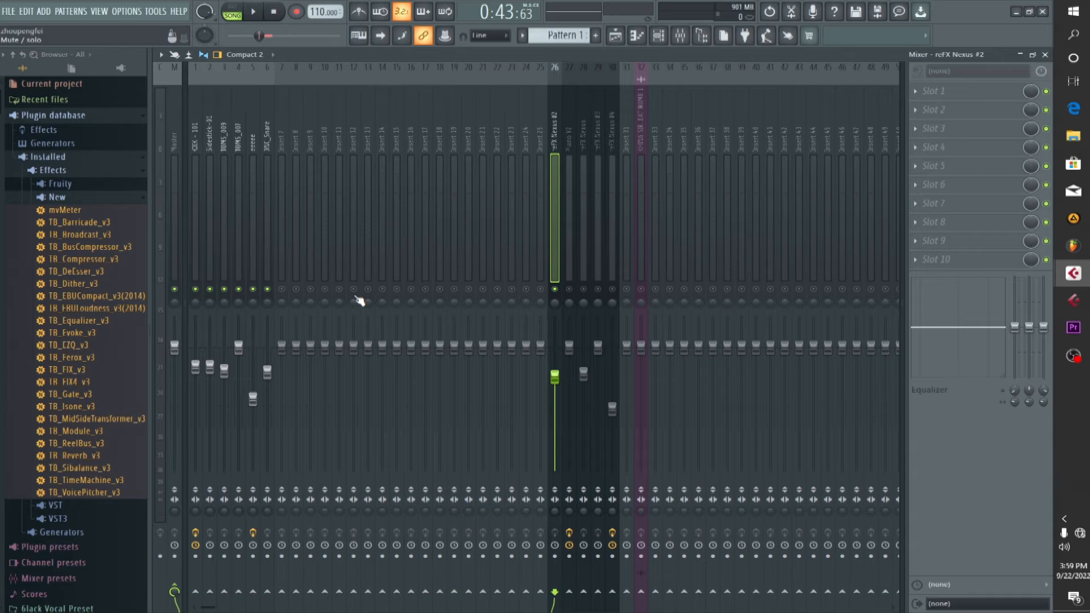
{"action": "key", "text": "space"}
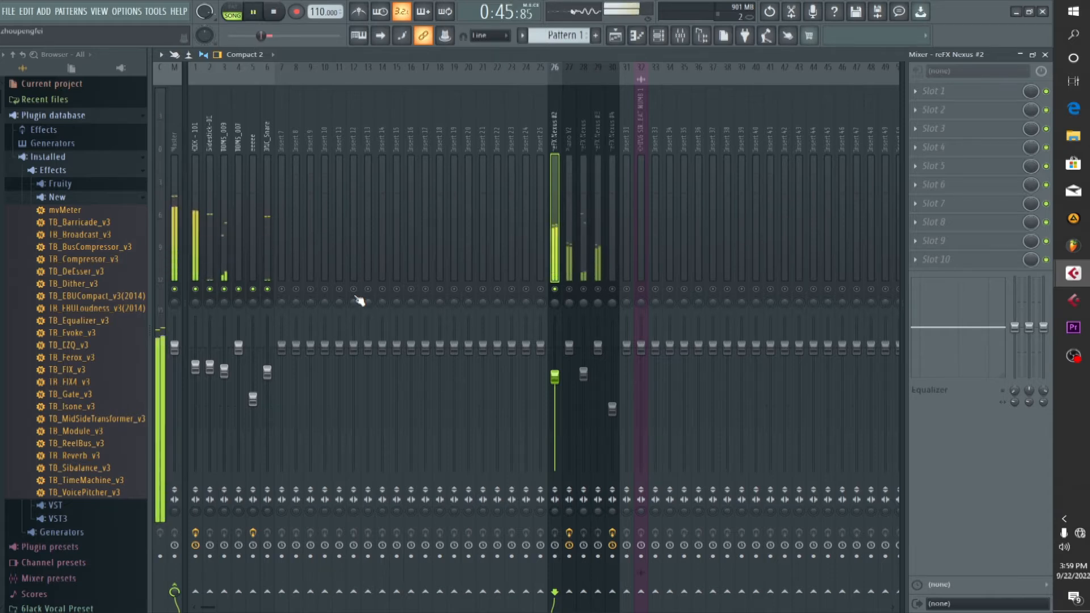
{"action": "key", "text": "space"}
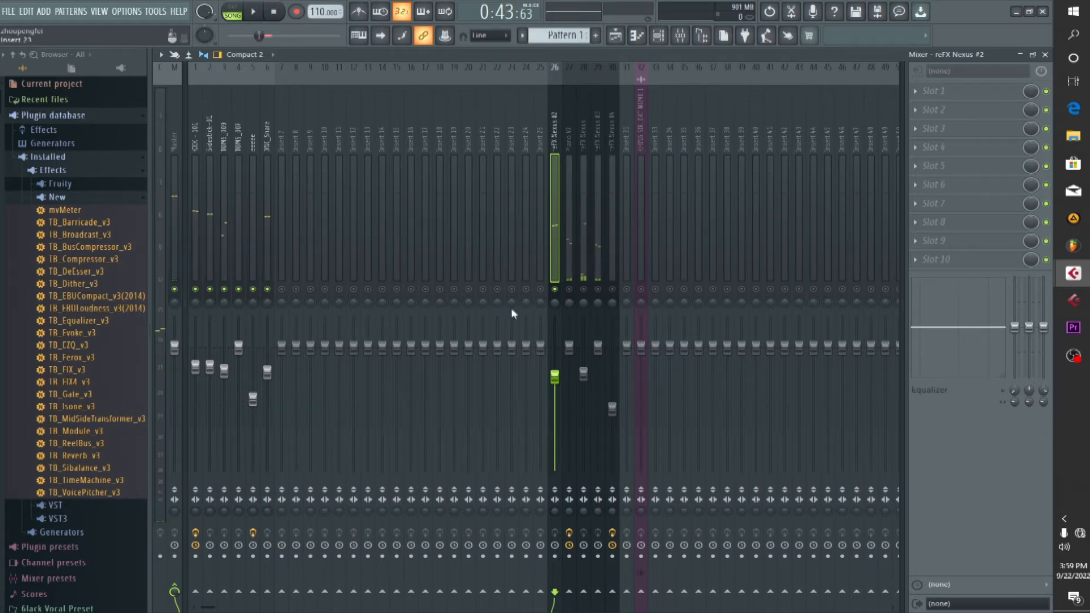
- Unmute the Piano V2 track and play the range with it selected to check its level
{"action": "key", "text": "space"}
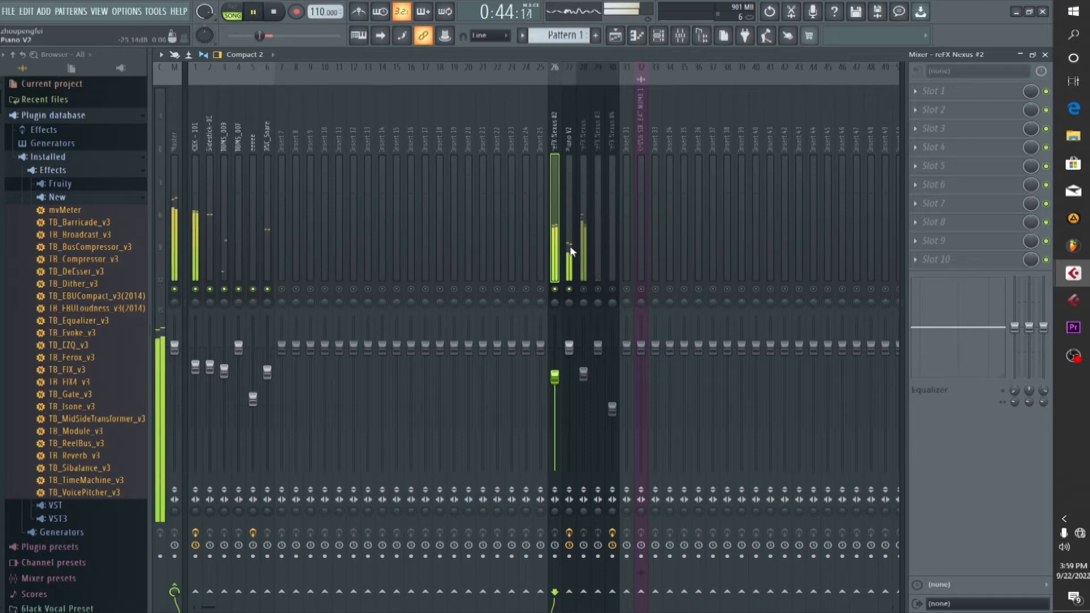
{"action": "left_click", "coordinate": [571, 250]}
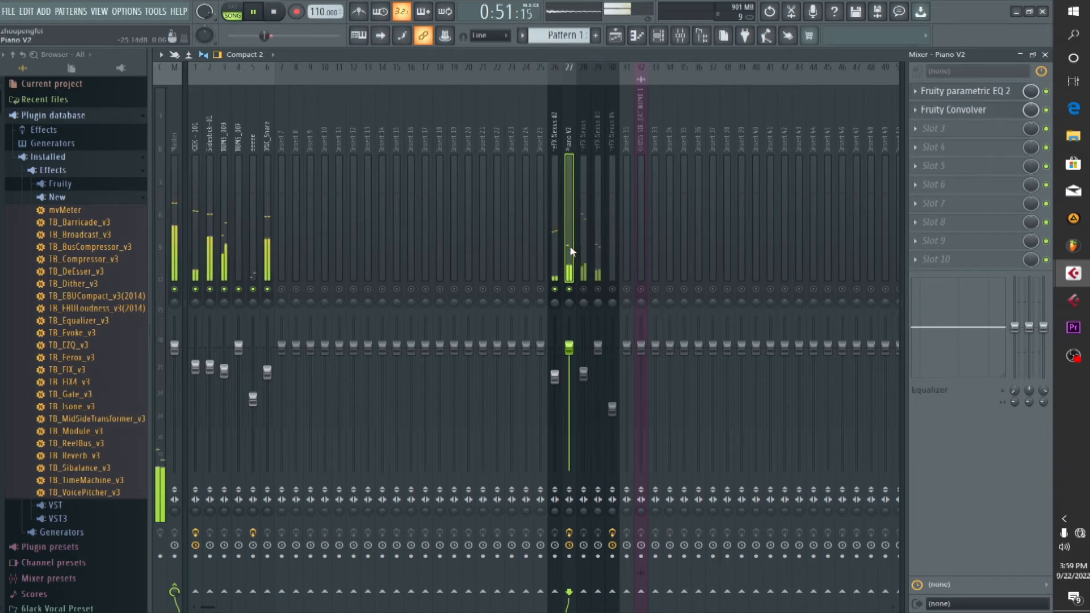
{"action": "key", "text": "space"}
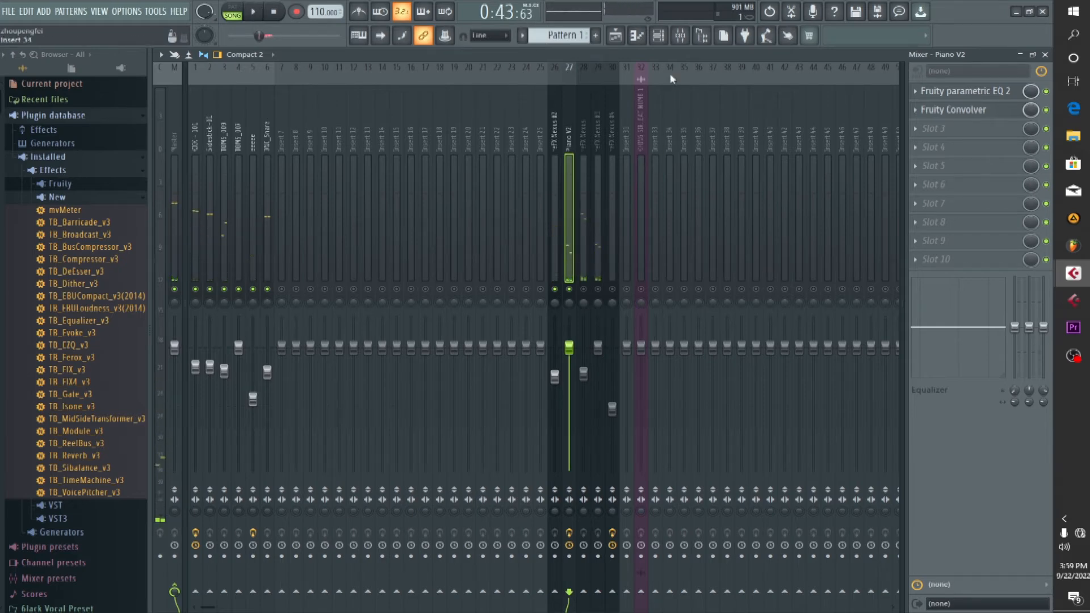
- Show the channel rack and examine the Piano V2 notes in the piano roll during playback
{"action": "left_click", "coordinate": [664, 40]}
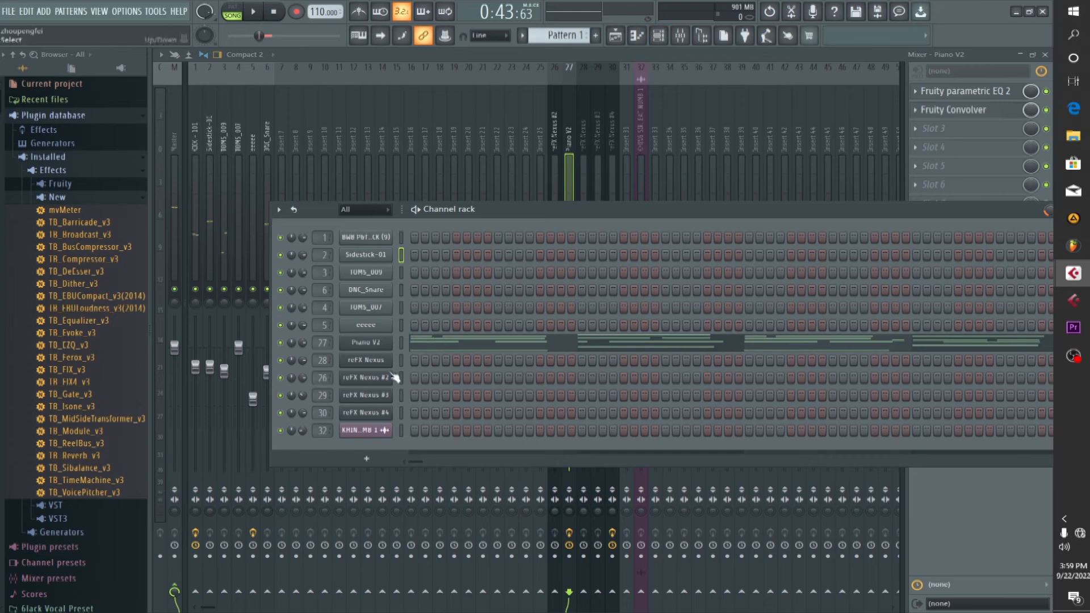
{"action": "key", "text": "space"}
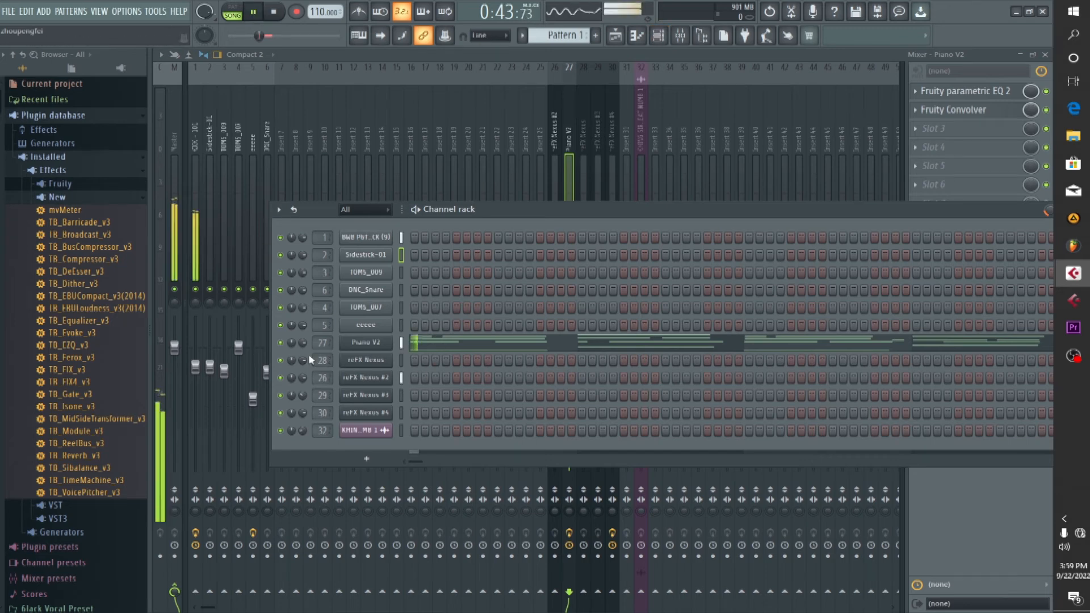
{"action": "left_click", "coordinate": [482, 347]}
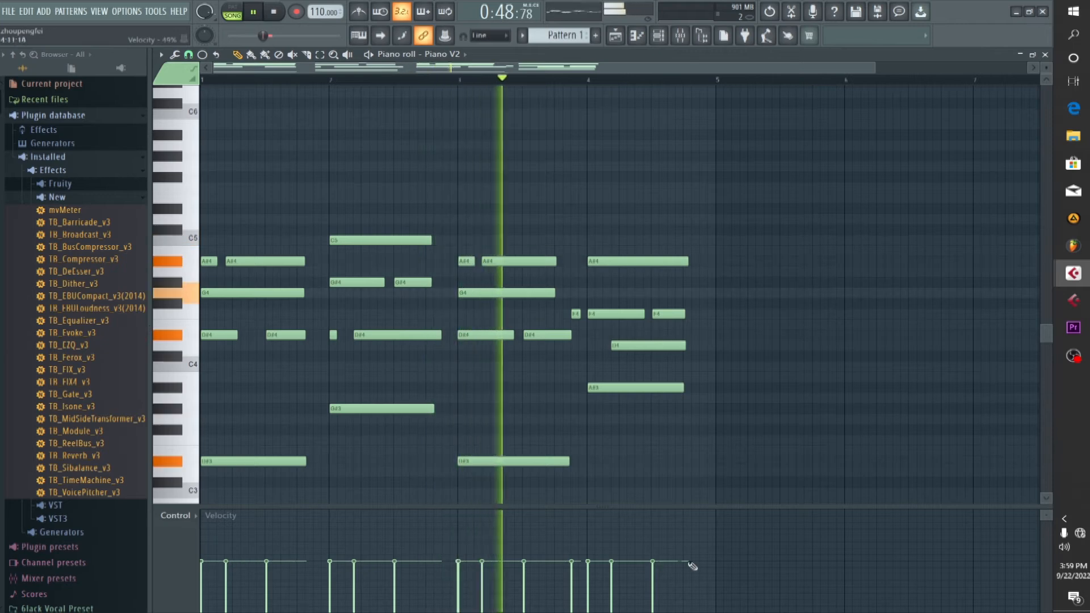
{"action": "left_click", "coordinate": [1045, 55]}
{"action": "key", "text": "space"}
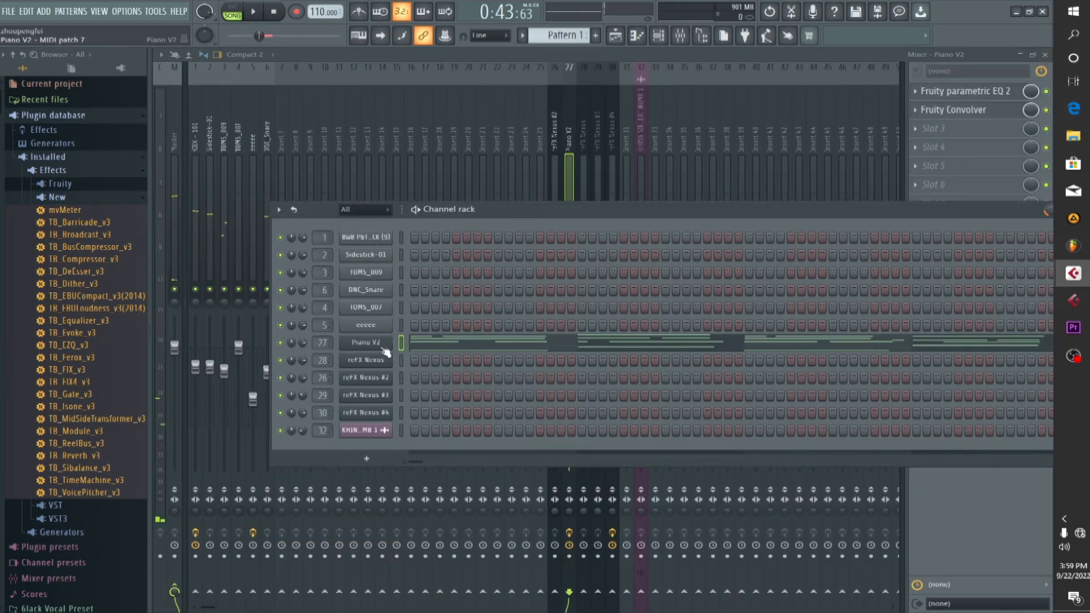
- View the Piano V2 instrument plugin, close it and return to the mixer
{"action": "left_click", "coordinate": [365, 342]}
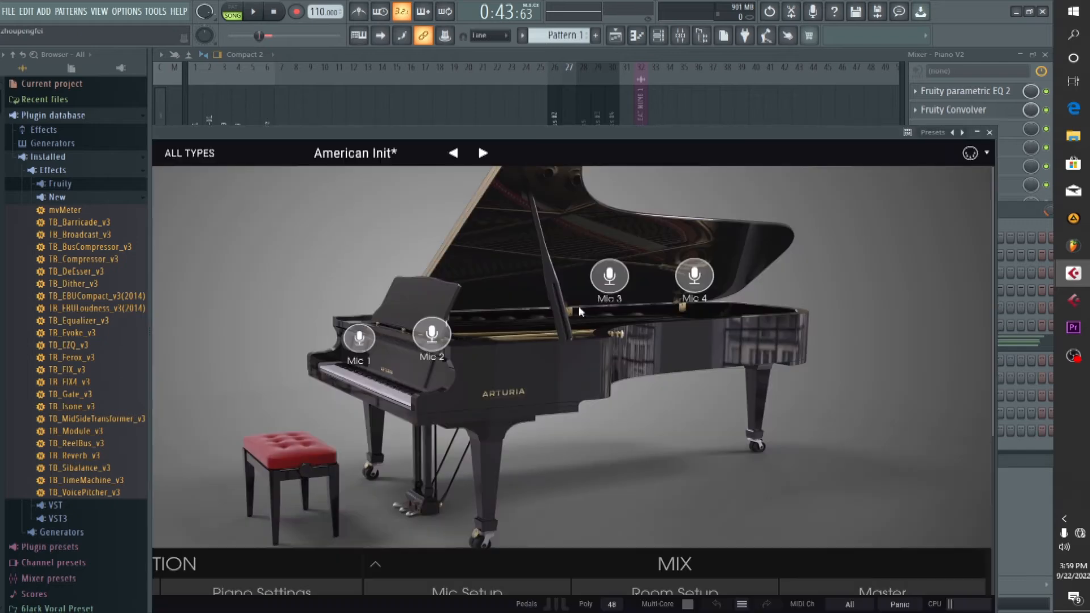
{"action": "left_click", "coordinate": [988, 132]}
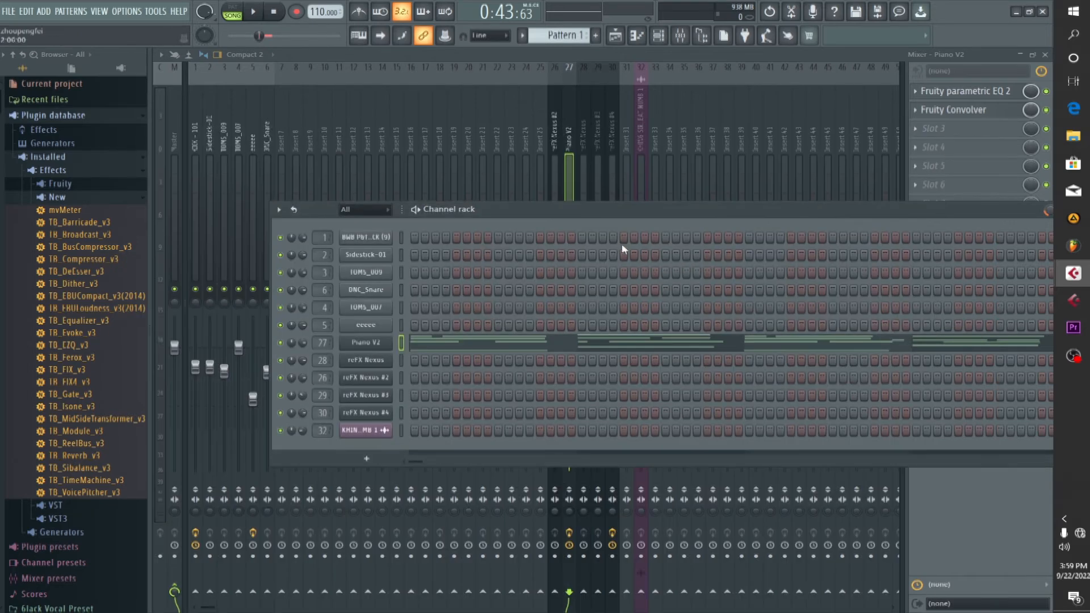
{"action": "left_click", "coordinate": [600, 53]}
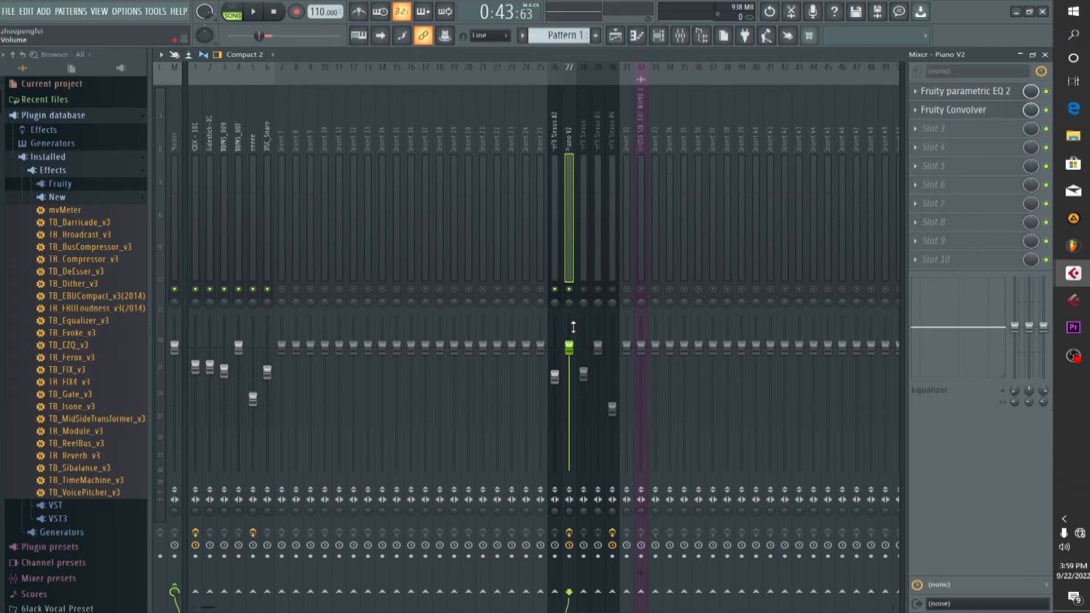
- Inspect the Fruity parametric EQ 2 and Fruity Convolver settings on the Piano V2 track
{"action": "left_click", "coordinate": [973, 92]}
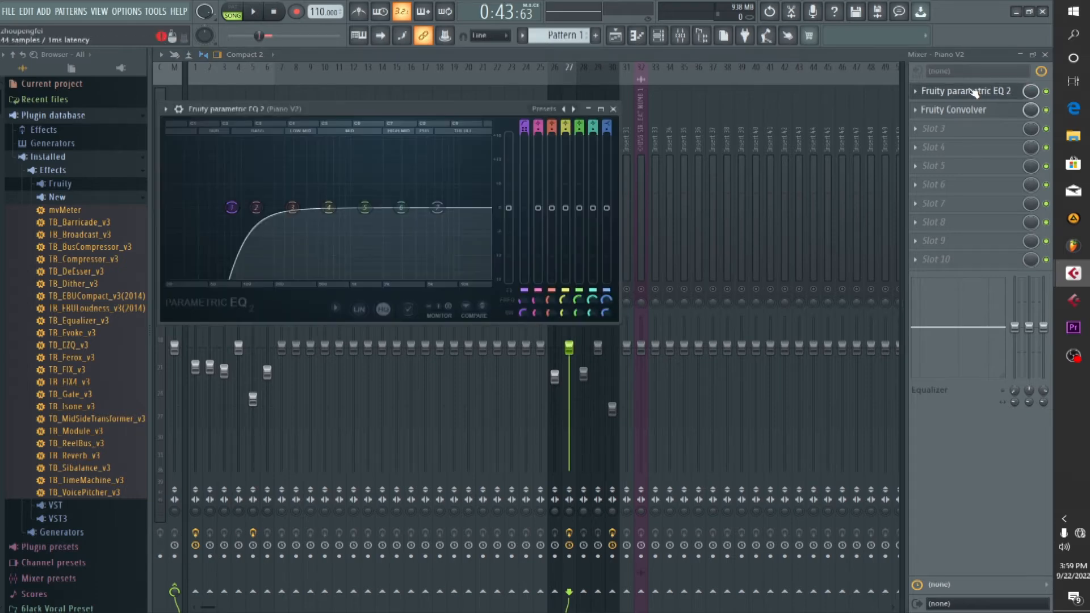
{"action": "left_click", "coordinate": [973, 92]}
{"action": "left_click", "coordinate": [972, 115]}
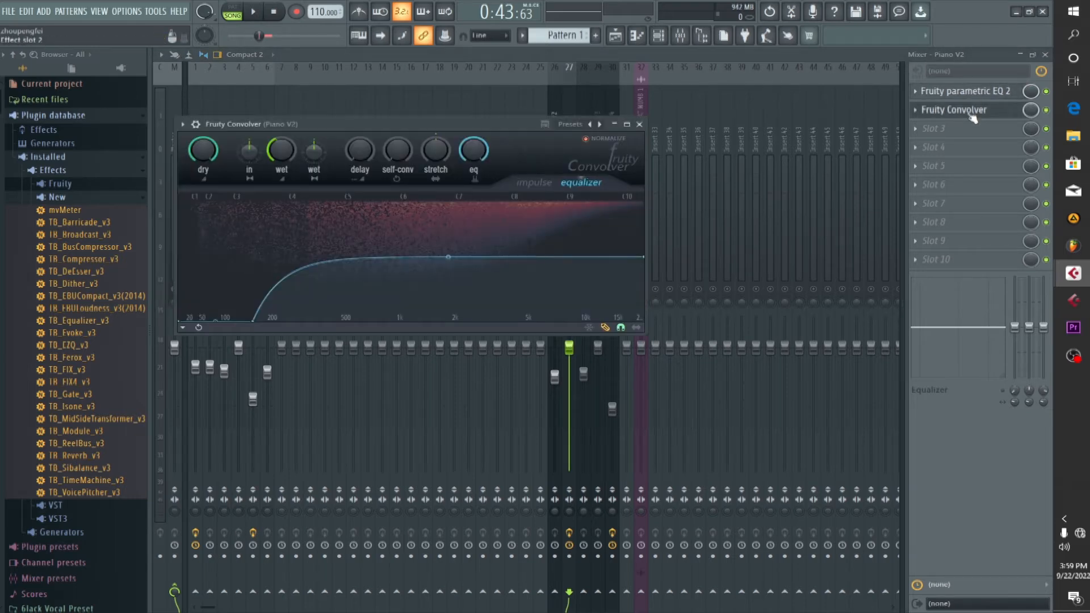
{"action": "left_click", "coordinate": [972, 114]}
- Play the range with Piano V2 selected to hear the processed piano together with the drums and reFX Nexus #2
{"action": "key", "text": "space"}
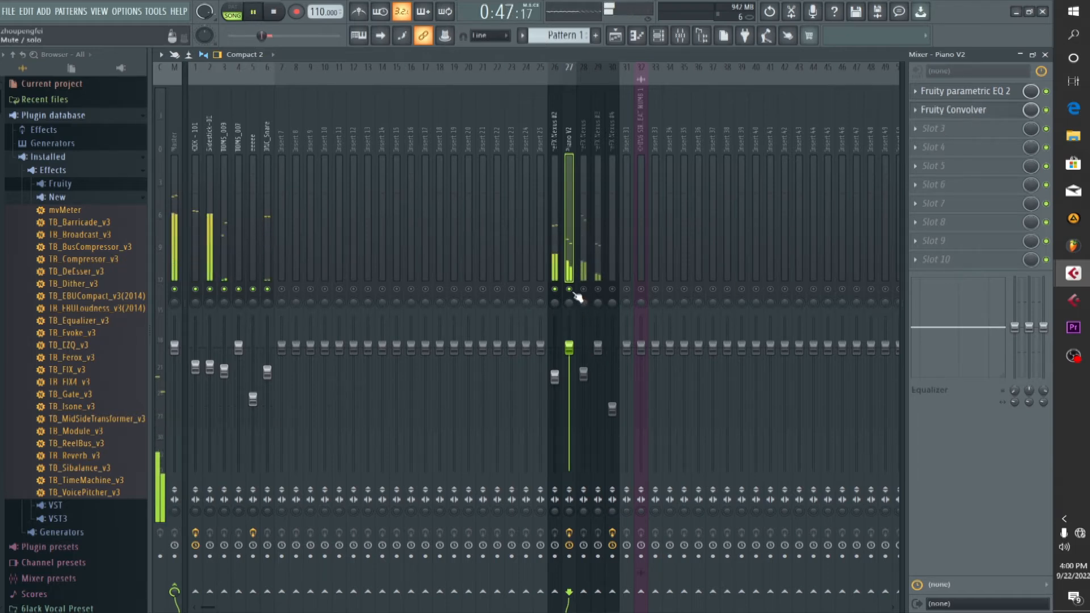
{"action": "key", "text": "space"}
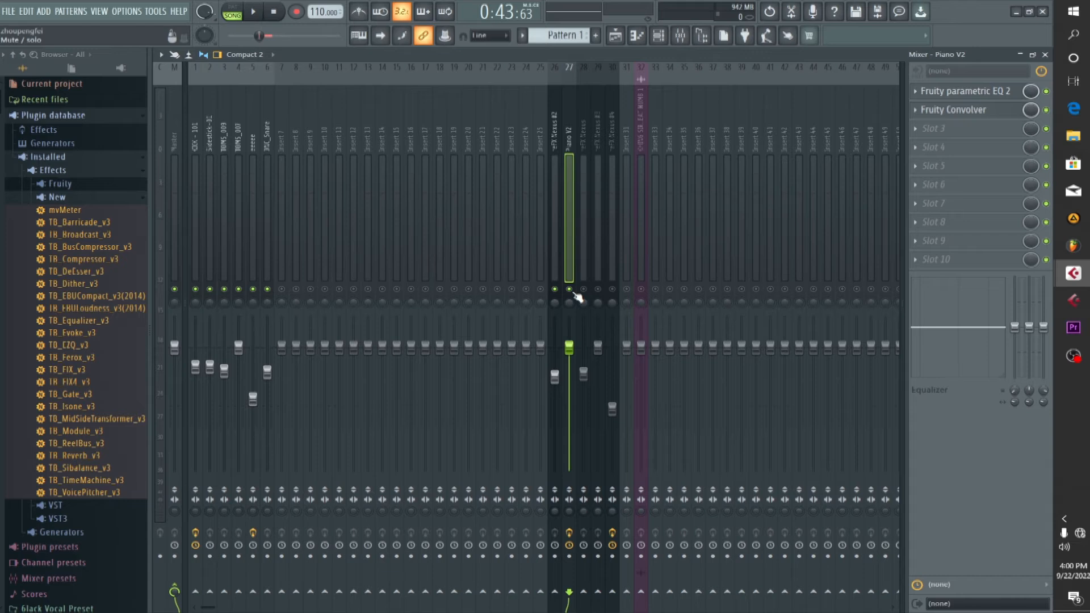
{"action": "key", "text": "space"}
{"action": "key", "text": "space"}
- Unmute the reFX Nexus track and play the range with it selected to check its level
{"action": "key", "text": "space"}
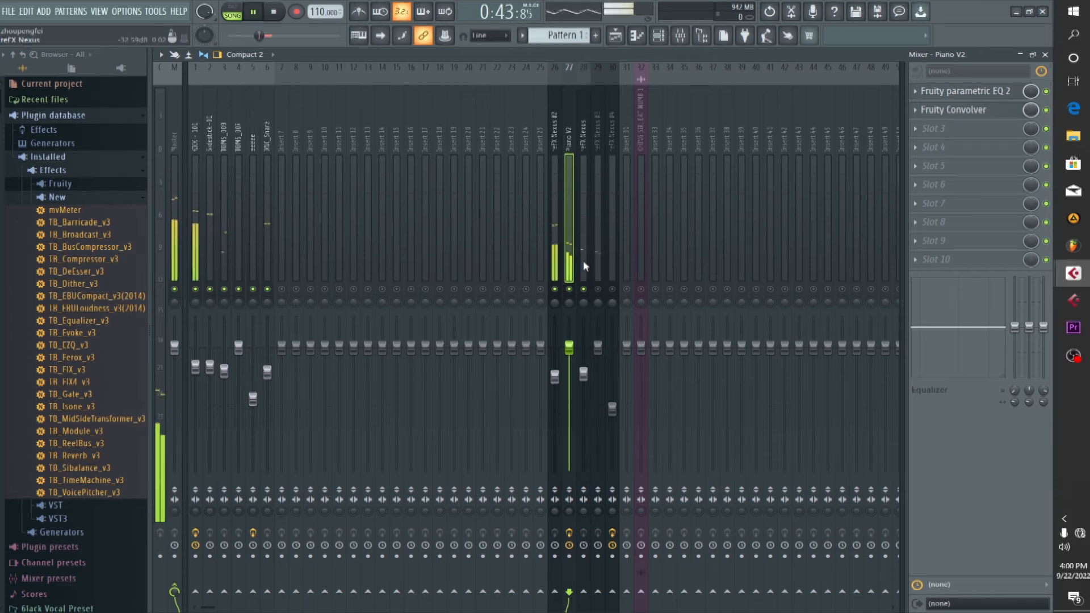
{"action": "left_click", "coordinate": [584, 260]}
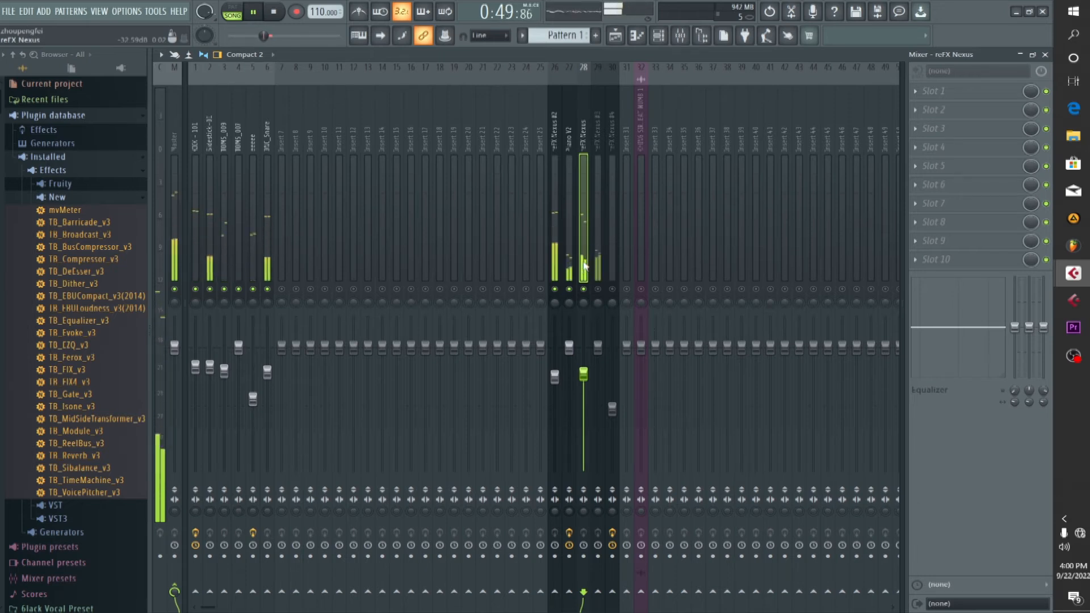
{"action": "key", "text": "space"}
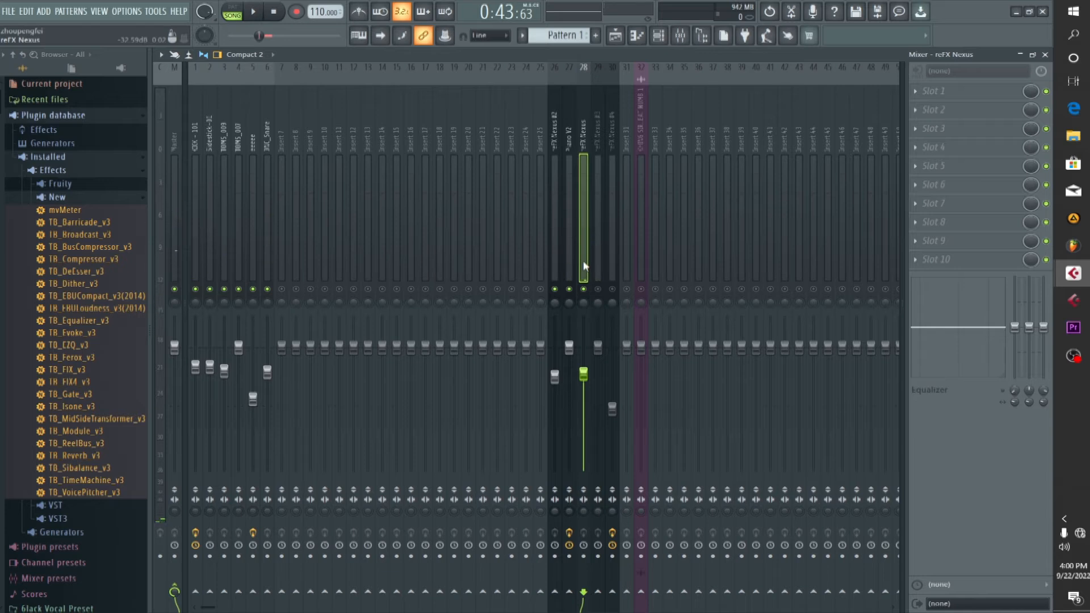
- Compare the Piano V2 level with the reFX Nexus track during playback and show the channel rack again
{"action": "left_click", "coordinate": [567, 261]}
{"action": "key", "text": "space"}
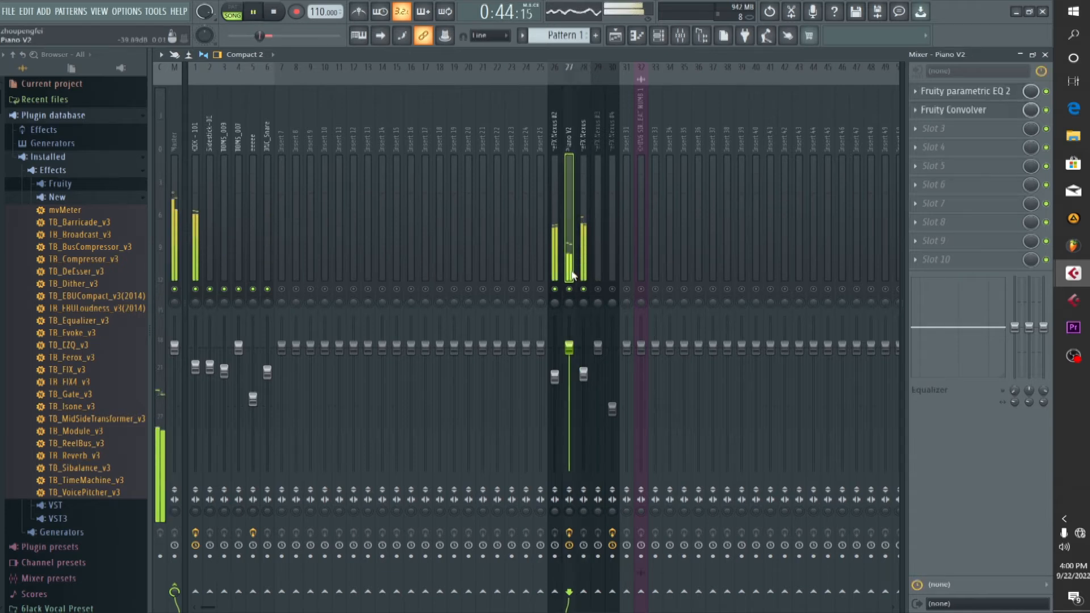
{"action": "key", "text": "space"}
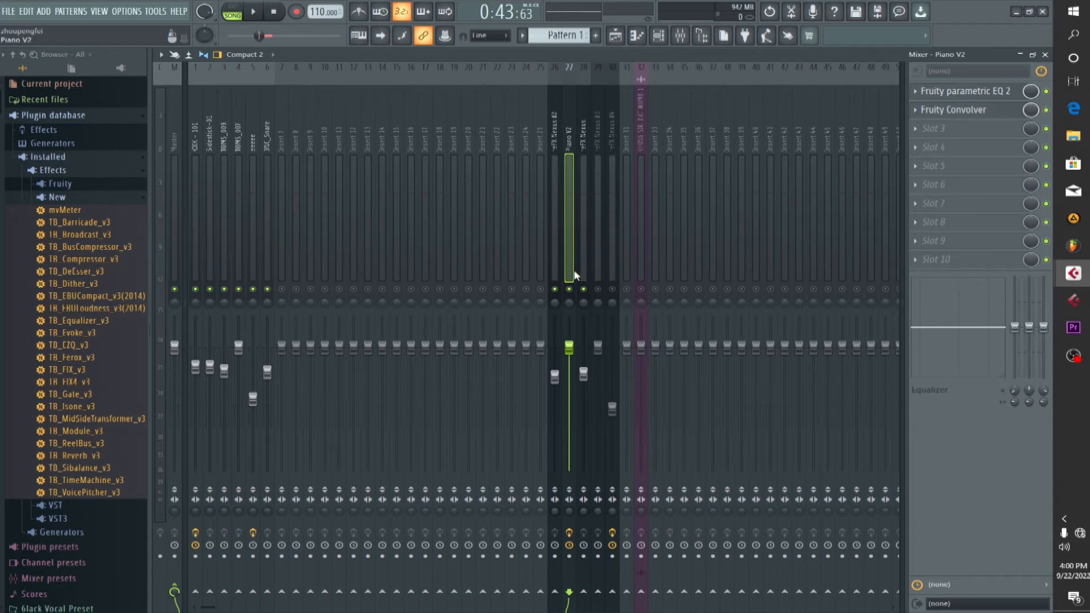
{"action": "left_click", "coordinate": [583, 270]}
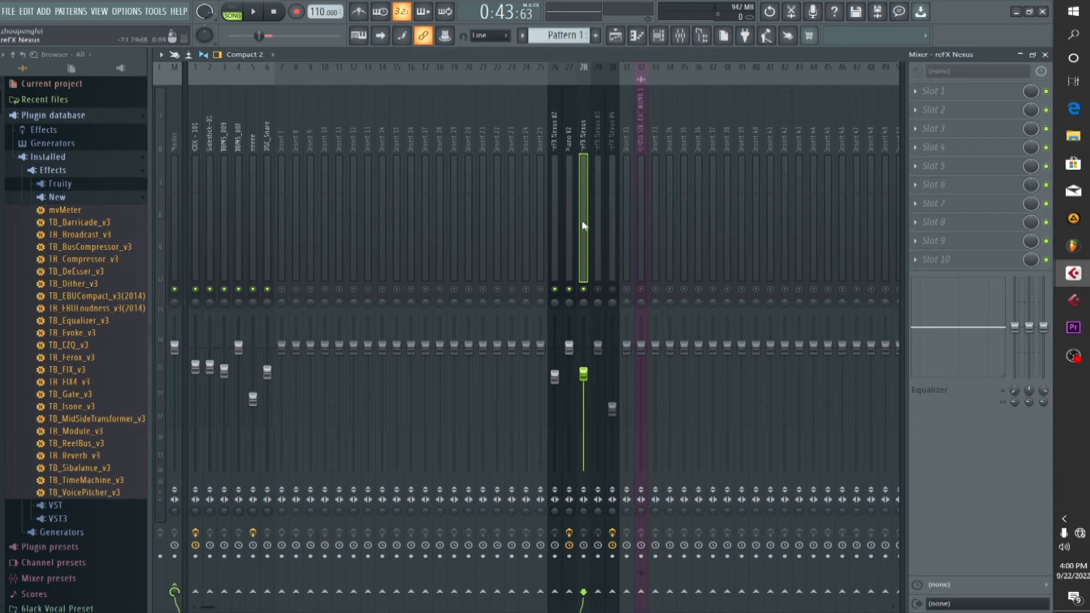
{"action": "left_click", "coordinate": [656, 39]}
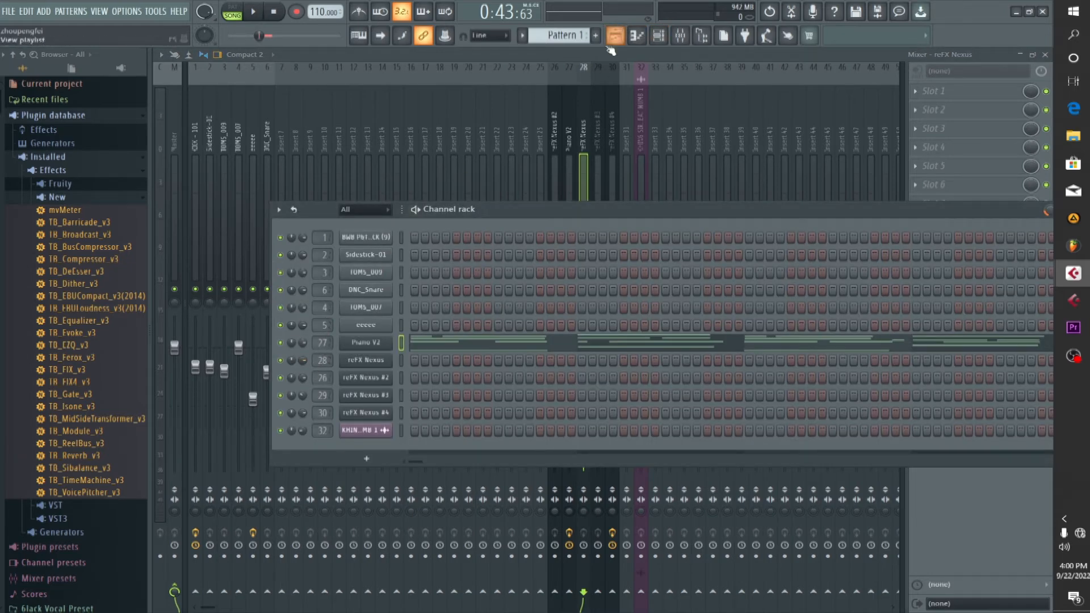
- Unmute the reFX Nexus #3 mixer track, play the range with it selected to check its level, and show the channel rack
{"action": "left_click", "coordinate": [586, 61]}
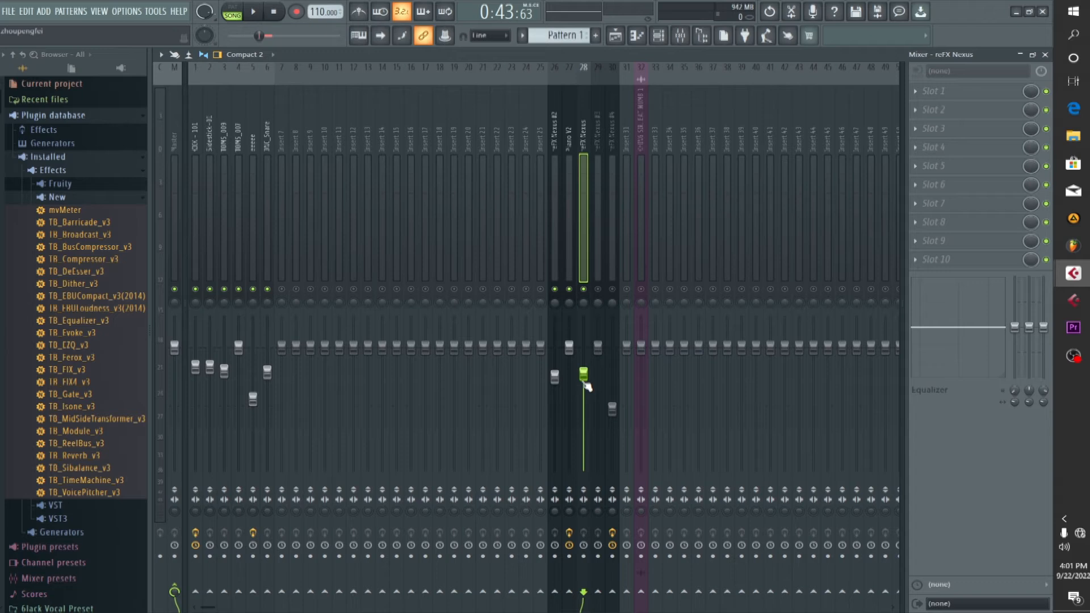
{"action": "key", "text": "space"}
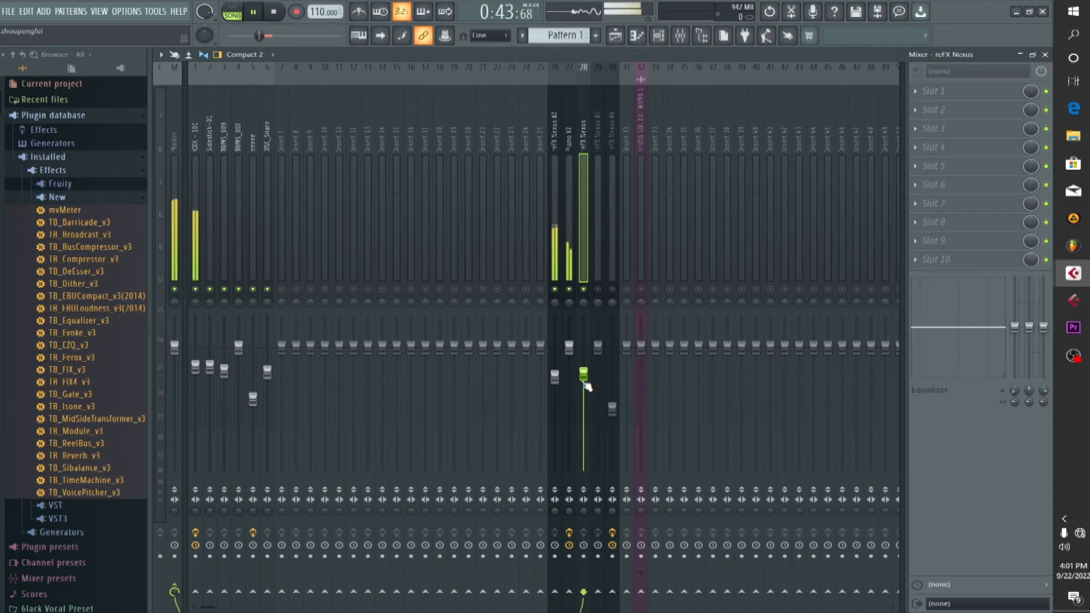
{"action": "left_click", "coordinate": [600, 246]}
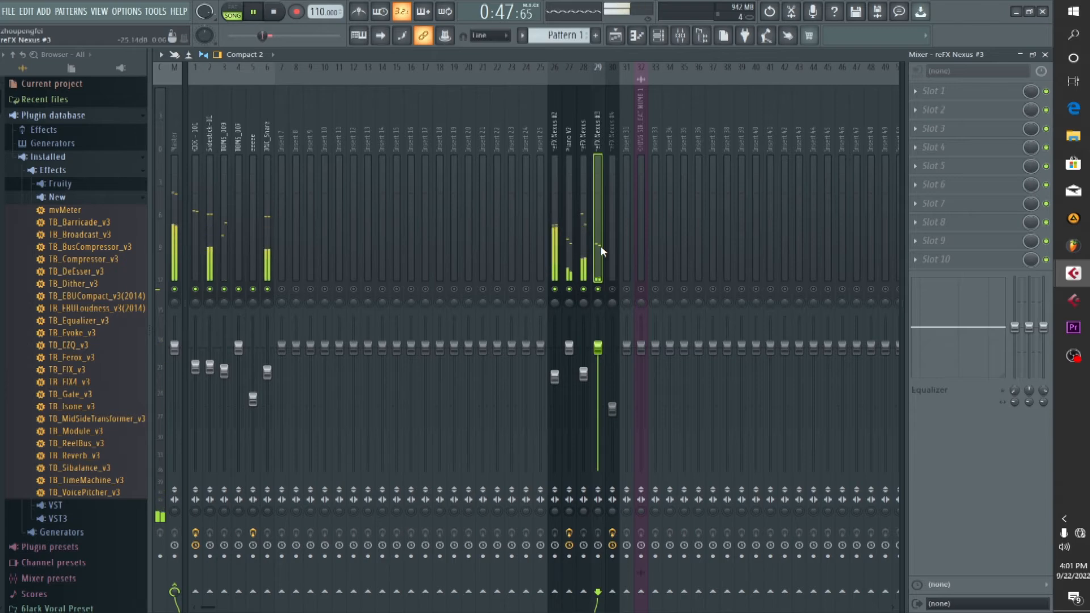
{"action": "left_click", "coordinate": [660, 37]}
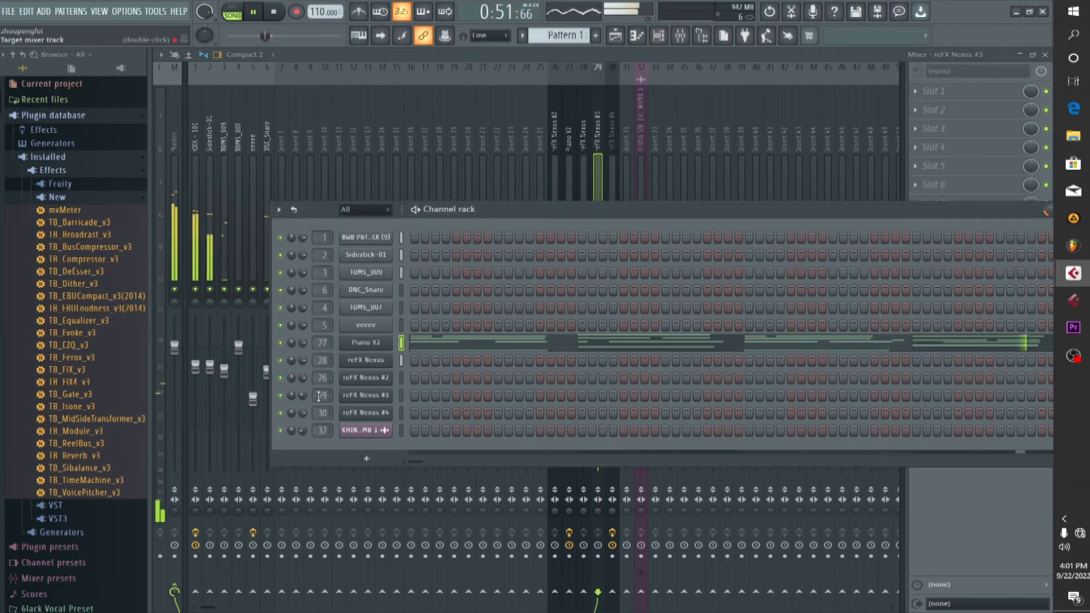
{"action": "key", "text": "space"}
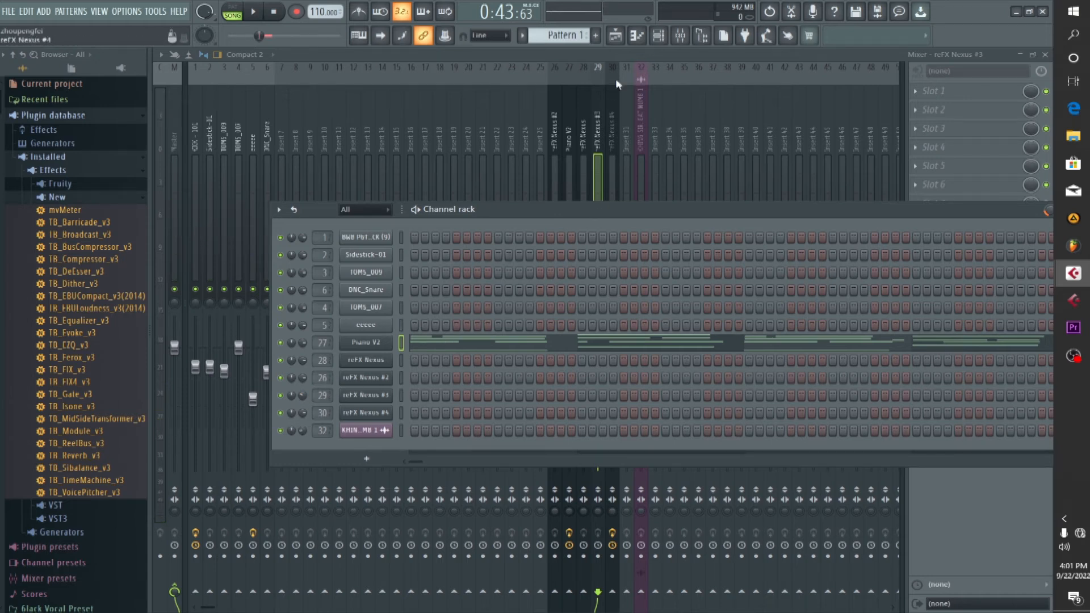
- Unmute the reFX Nexus #4 track and play the range, checking its place in the playlist during playback
{"action": "left_click", "coordinate": [624, 58]}
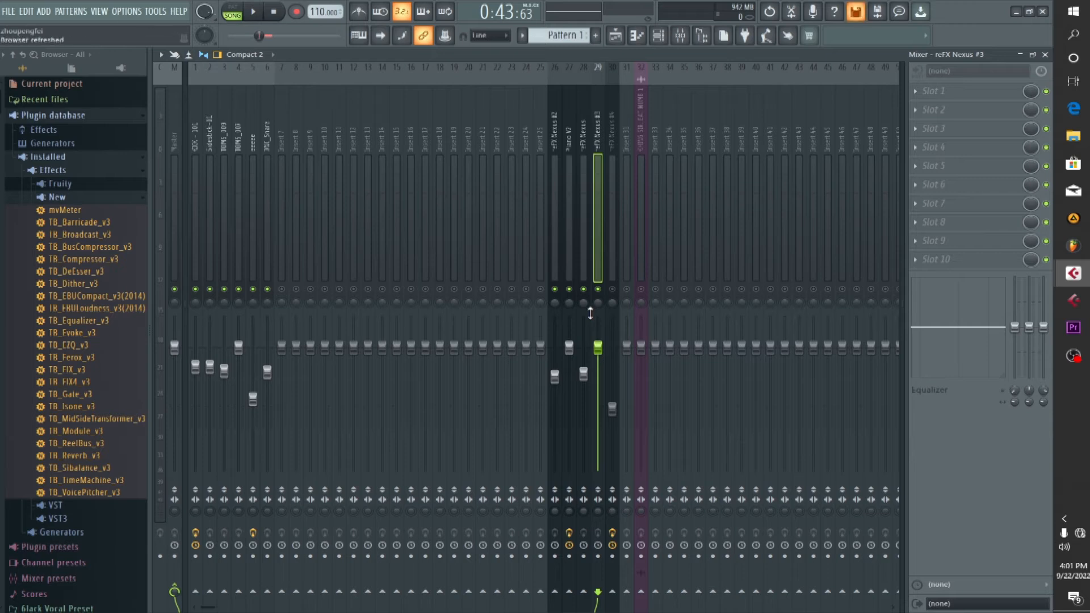
{"action": "key", "text": "space"}
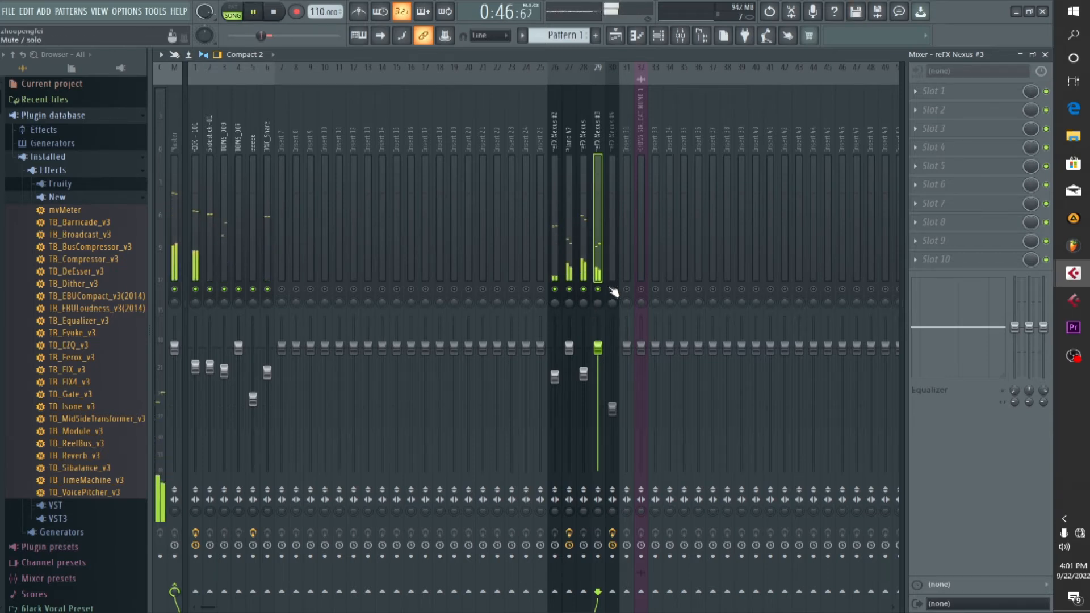
{"action": "key", "text": "space"}
{"action": "key", "text": "space"}
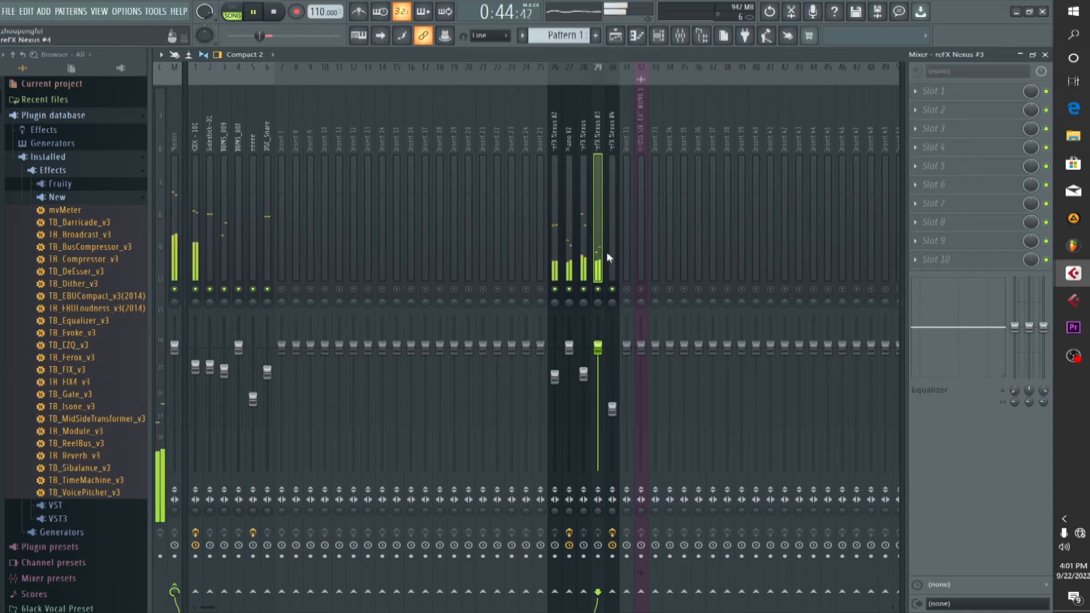
{"action": "left_click", "coordinate": [626, 39]}
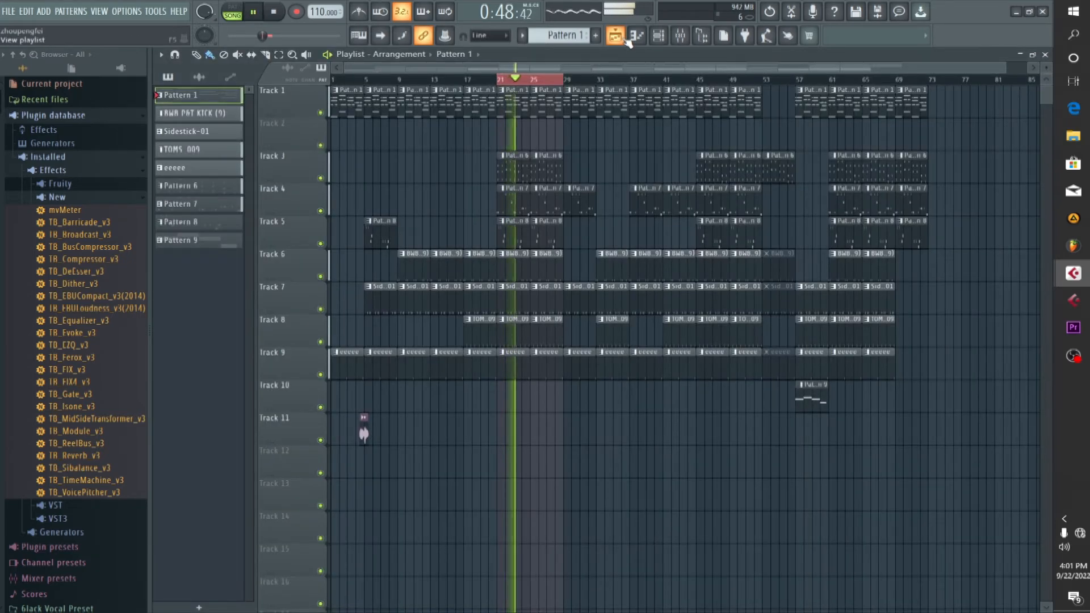
{"action": "left_click", "coordinate": [627, 40]}
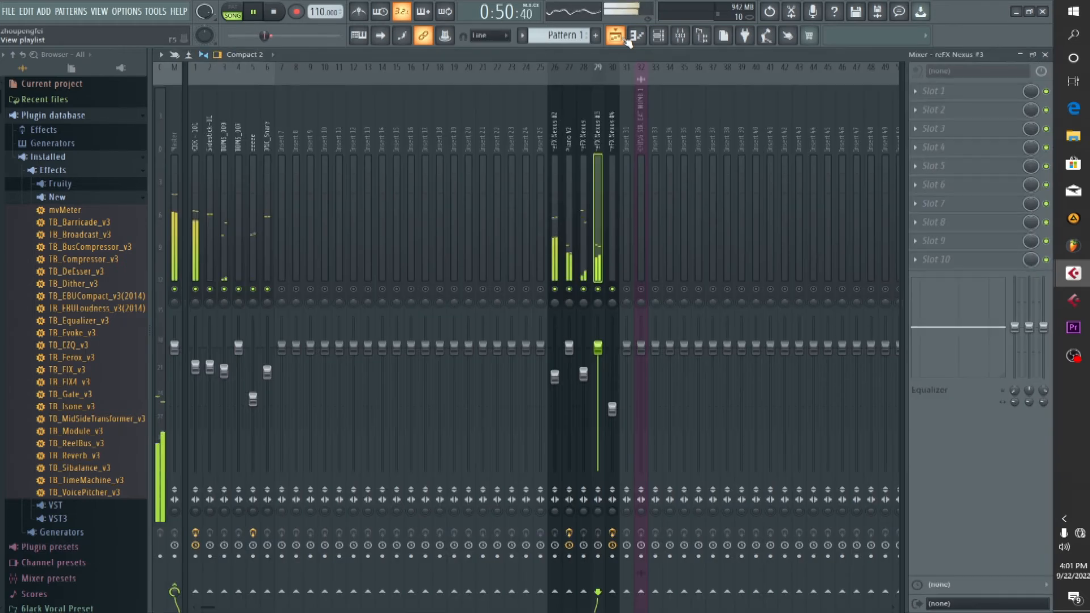
{"action": "key", "text": "space"}
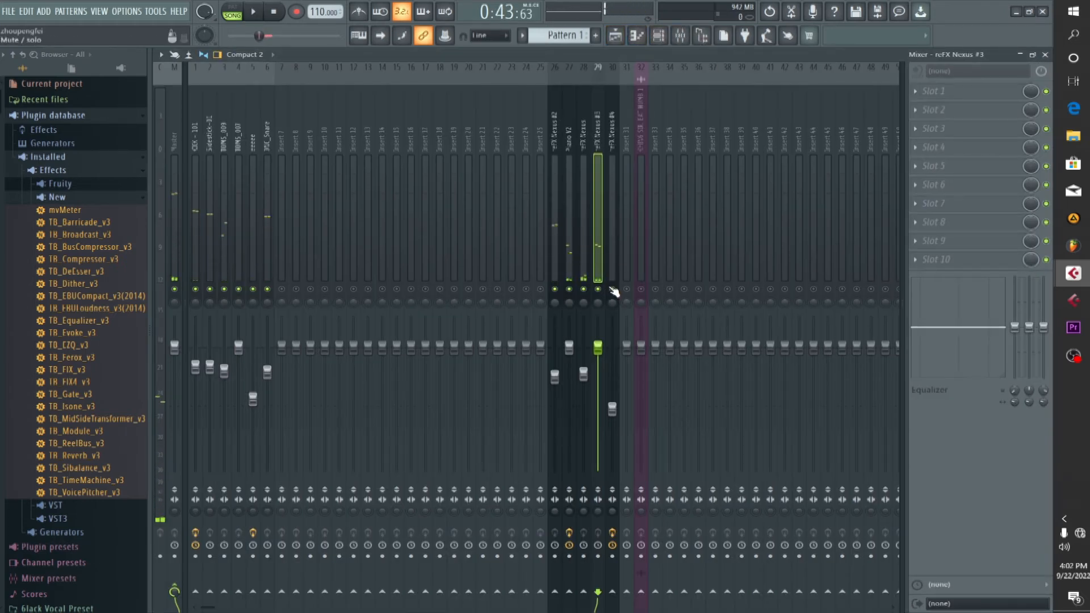
- Select the reFX Nexus #4 mixer track, clear the playlist's time selection and place the playhead at bar 57
{"action": "left_click", "coordinate": [613, 409]}
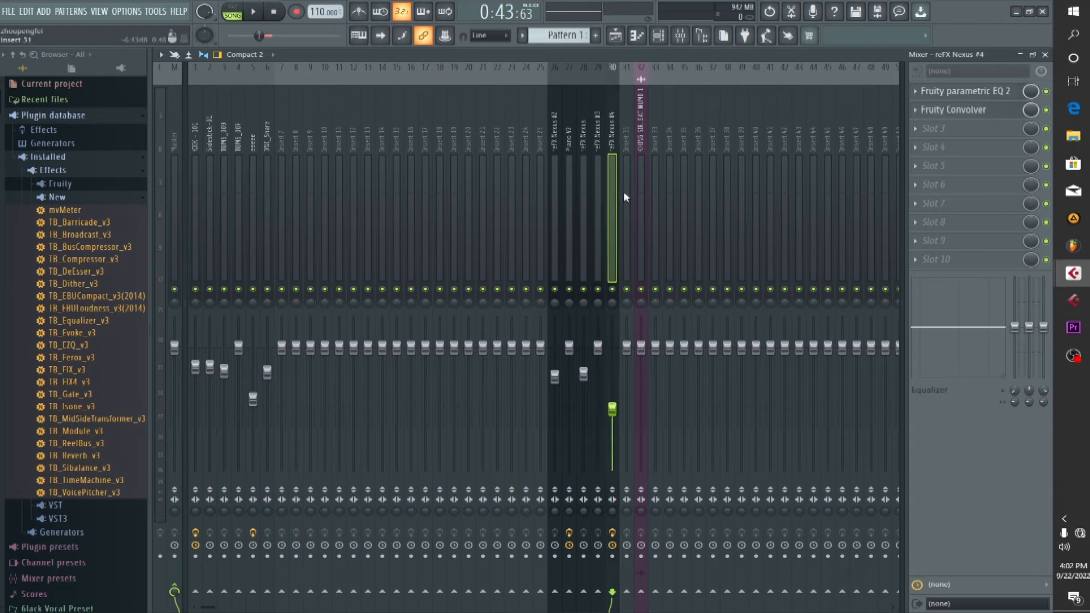
{"action": "left_click", "coordinate": [614, 35]}
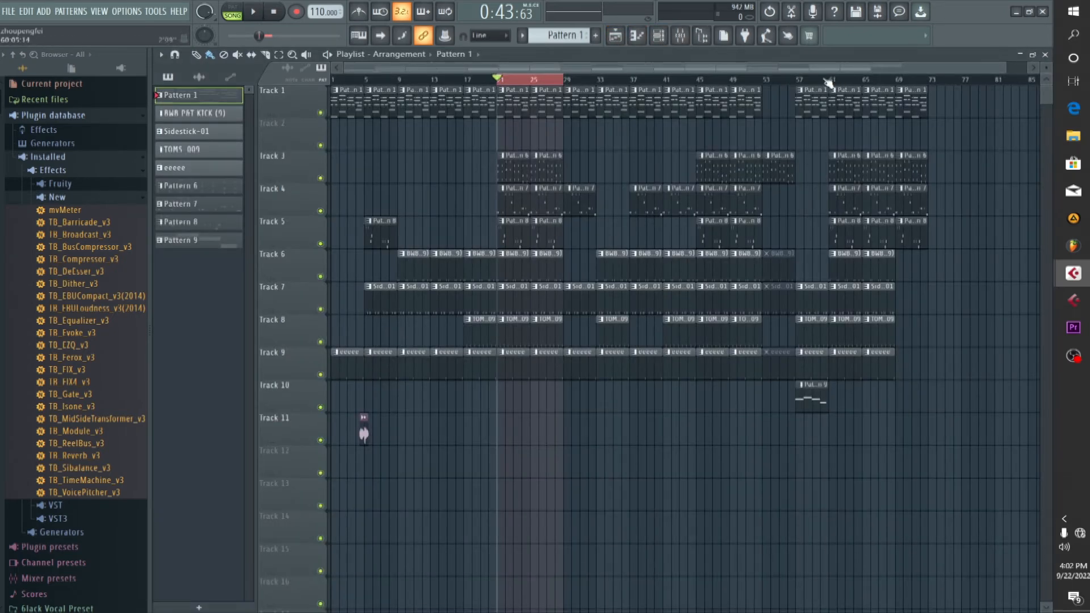
{"action": "right_click", "coordinate": [802, 81]}
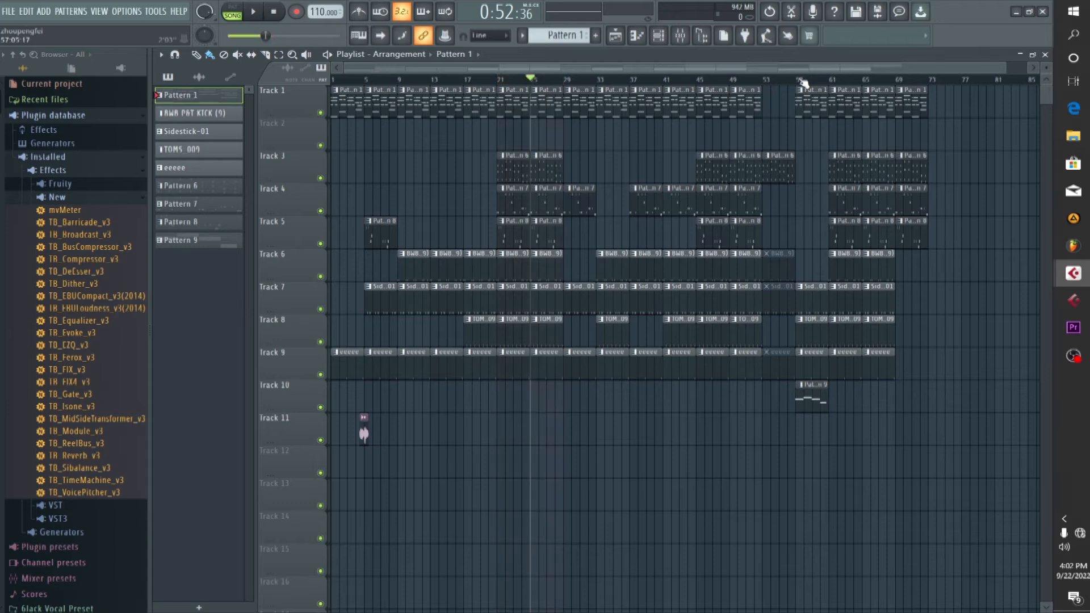
{"action": "left_click", "coordinate": [801, 81]}
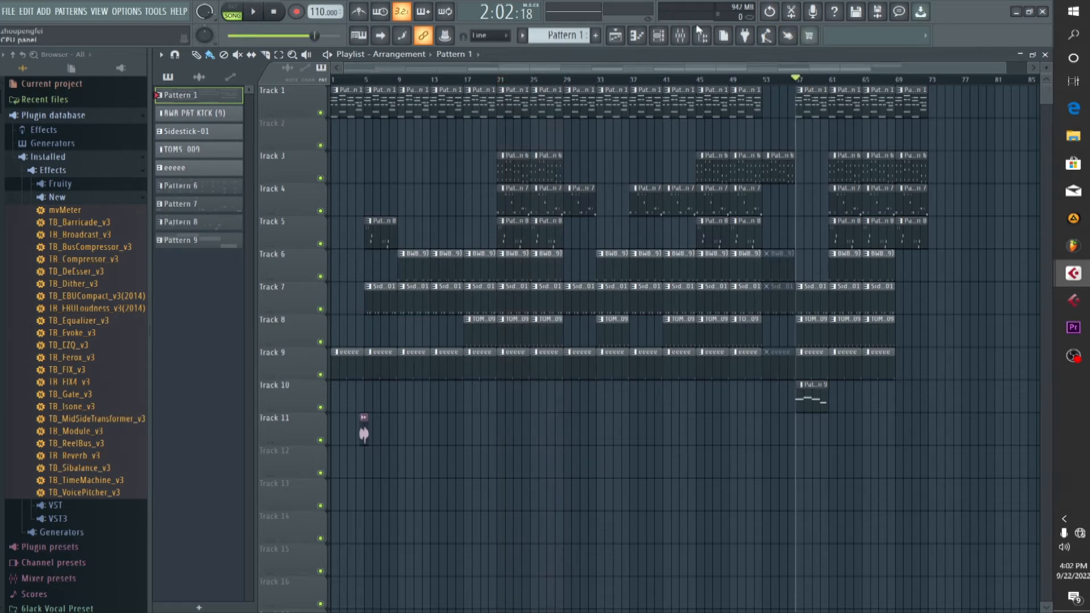
- Play from bar 57 with the mixer shown and temporarily solo reFX Nexus #4 to hear it alone
{"action": "left_click", "coordinate": [680, 36]}
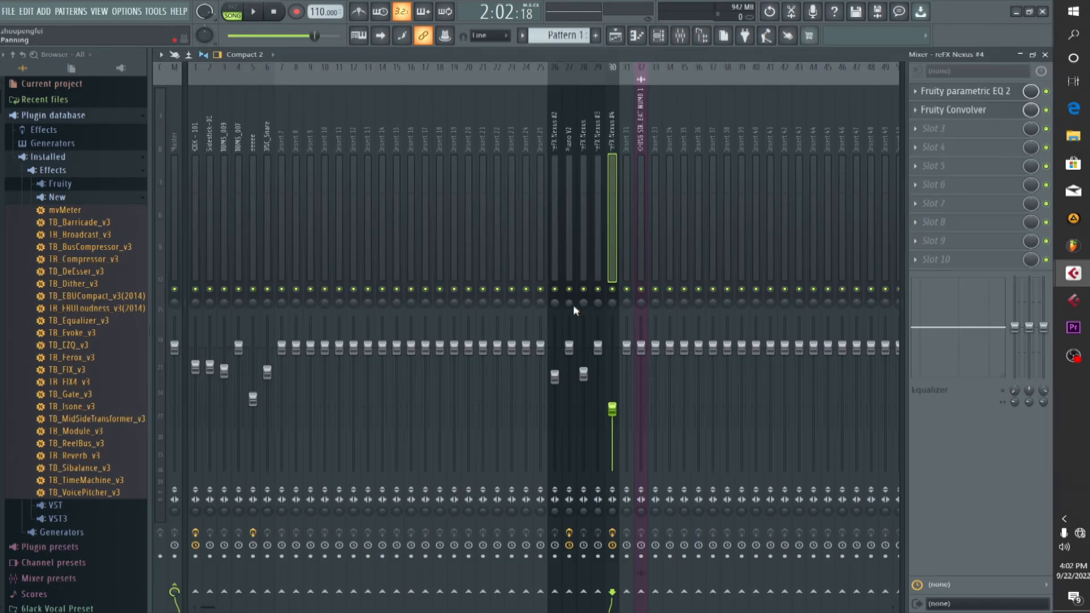
{"action": "key", "text": "space"}
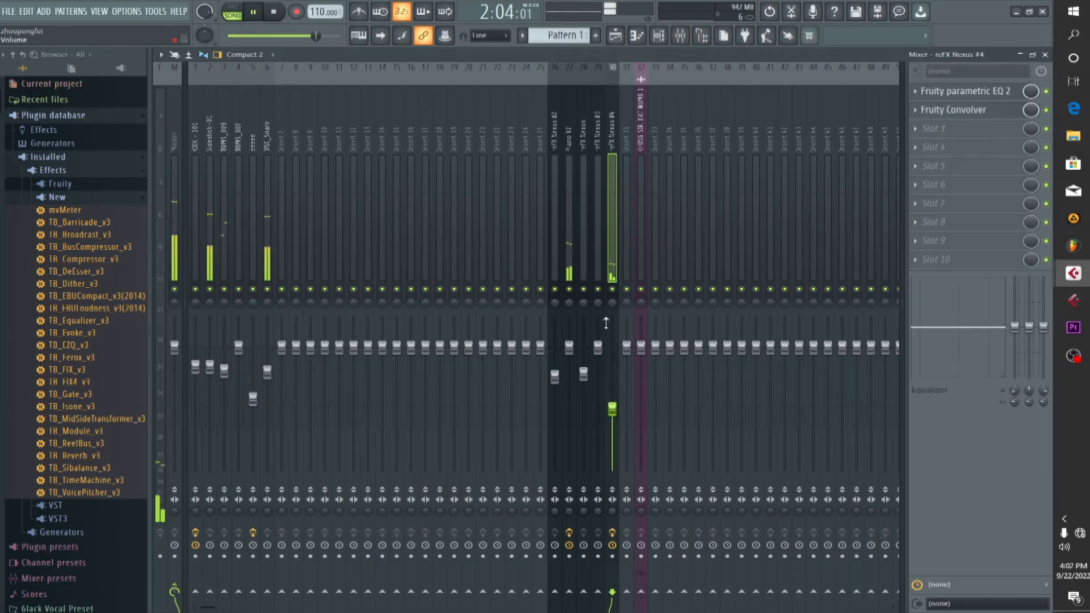
{"action": "right_click", "coordinate": [612, 289]}
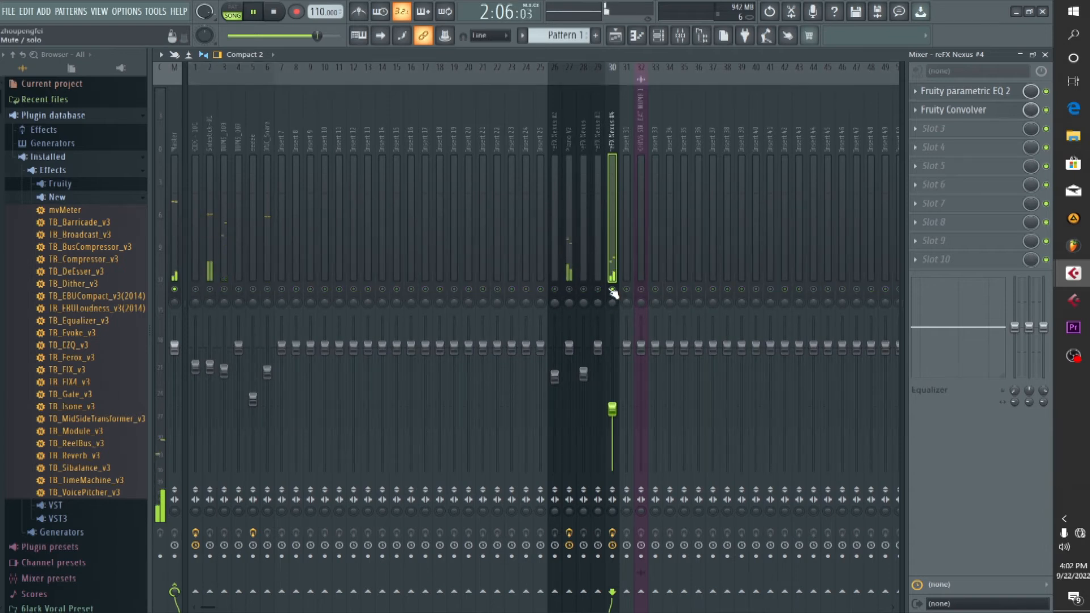
{"action": "right_click", "coordinate": [612, 289]}
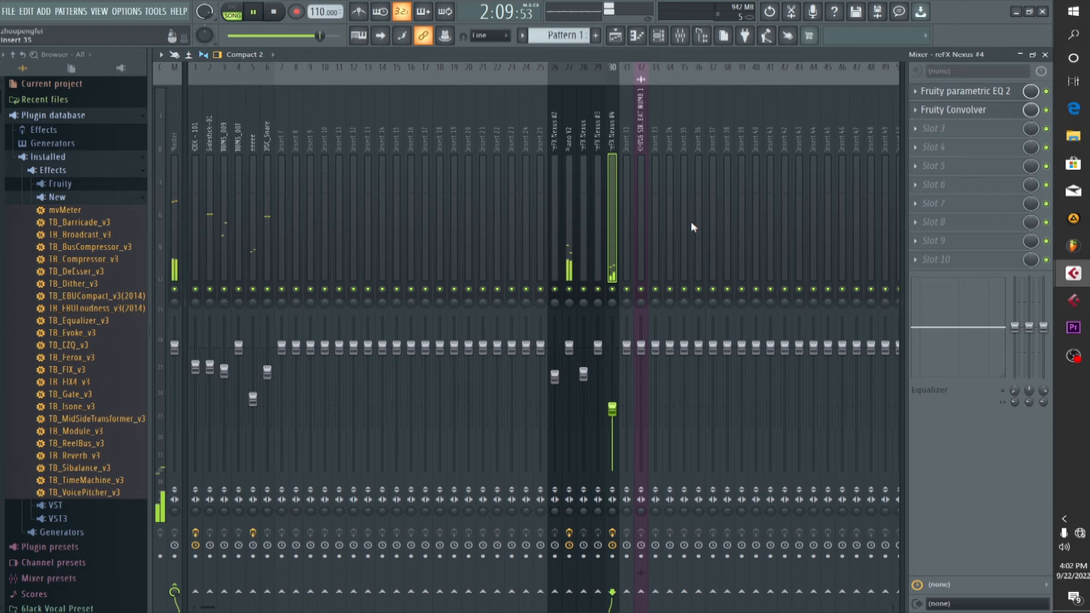
{"action": "key", "text": "space"}
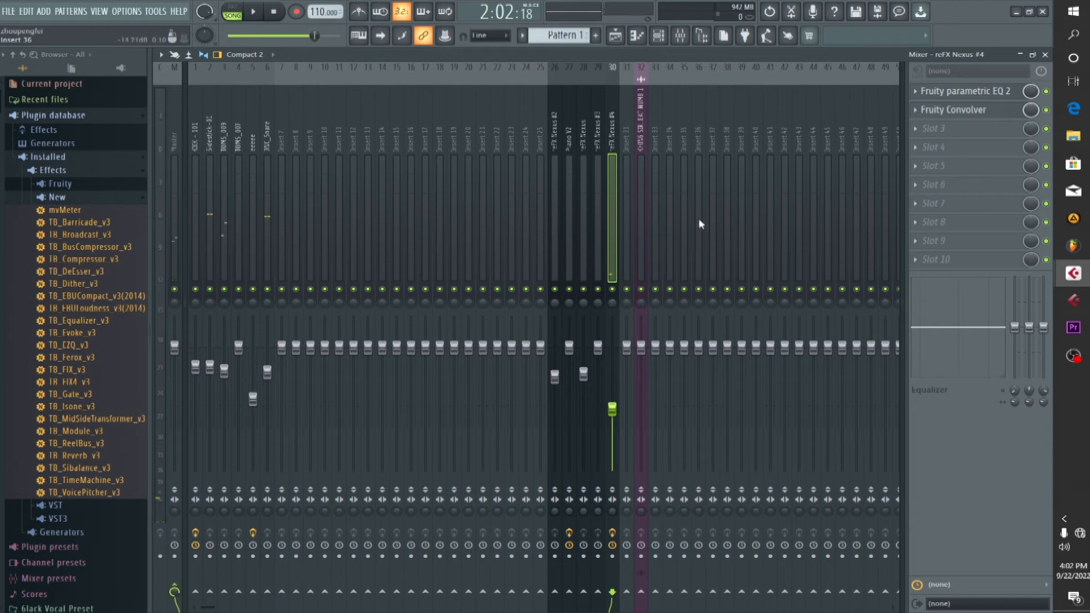
- Select the Master track, return the song position to the start and review the channel rack
{"action": "left_click", "coordinate": [176, 243]}
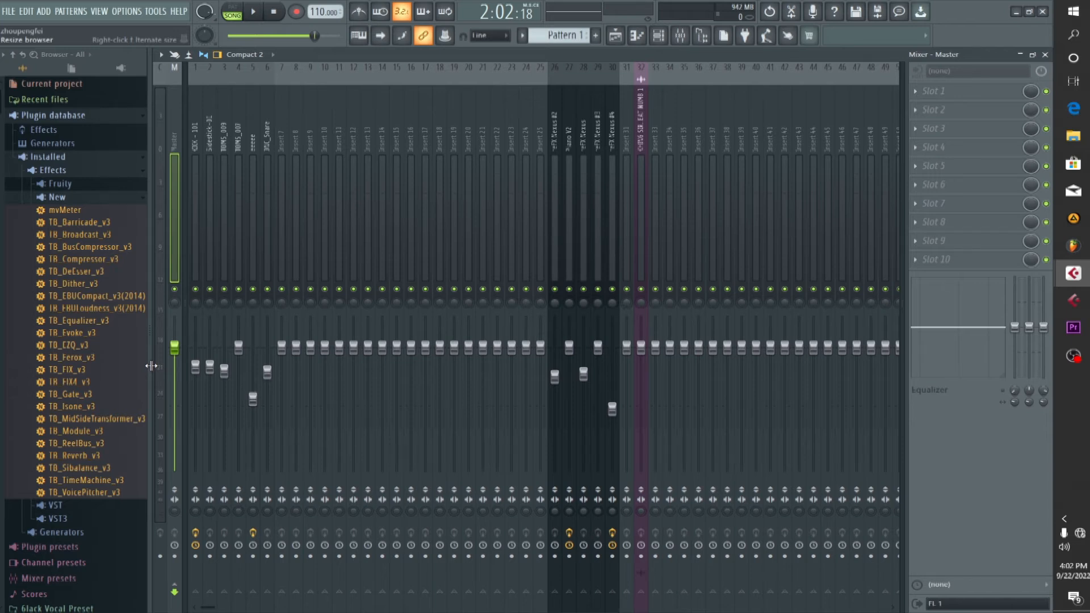
{"action": "left_click", "coordinate": [275, 15]}
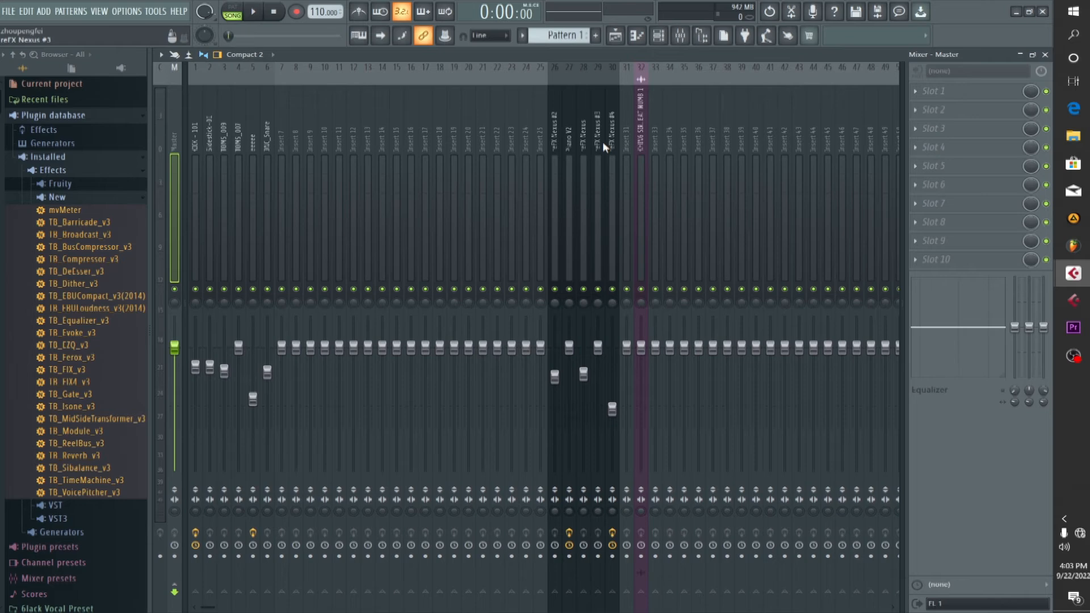
{"action": "left_click", "coordinate": [667, 43]}
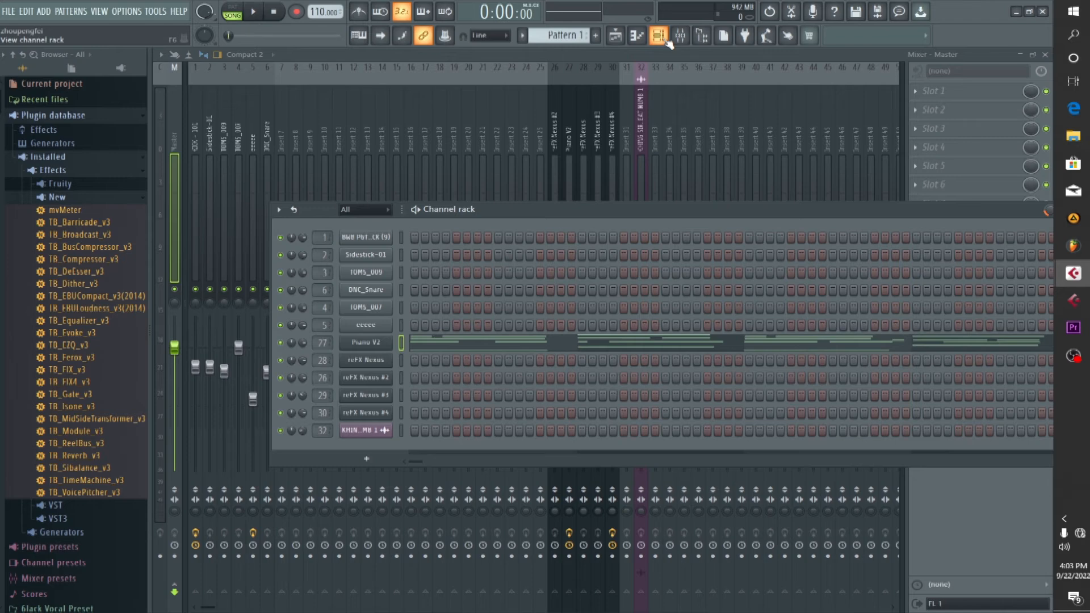
{"action": "left_click", "coordinate": [668, 43]}
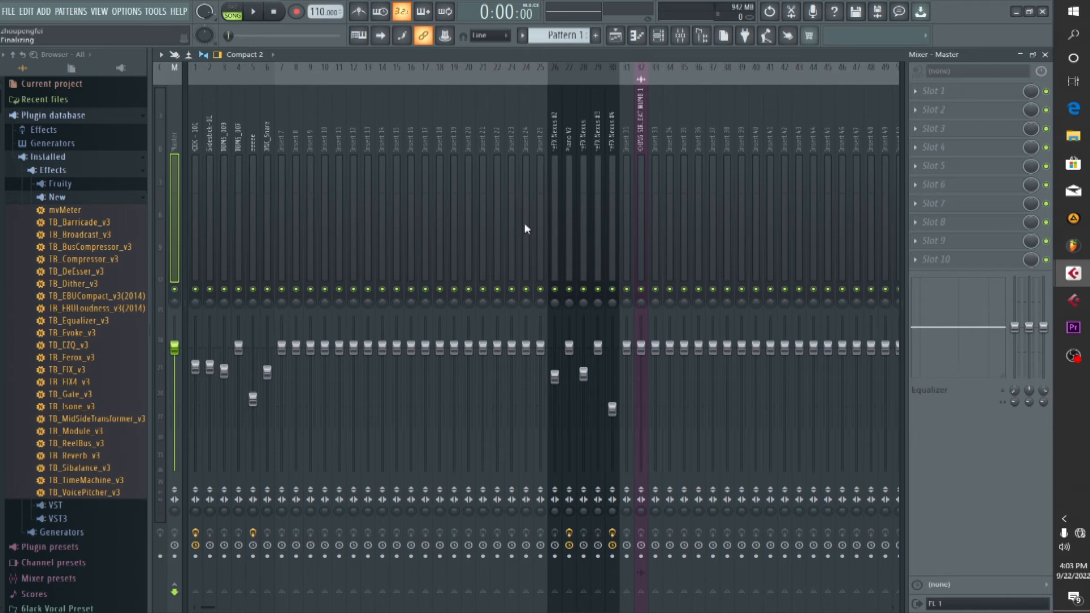
- Play the arrangement in the playlist from the start, and jump to bar 21 to hear the fuller section
{"action": "left_click", "coordinate": [256, 11]}
{"action": "left_click", "coordinate": [616, 35]}
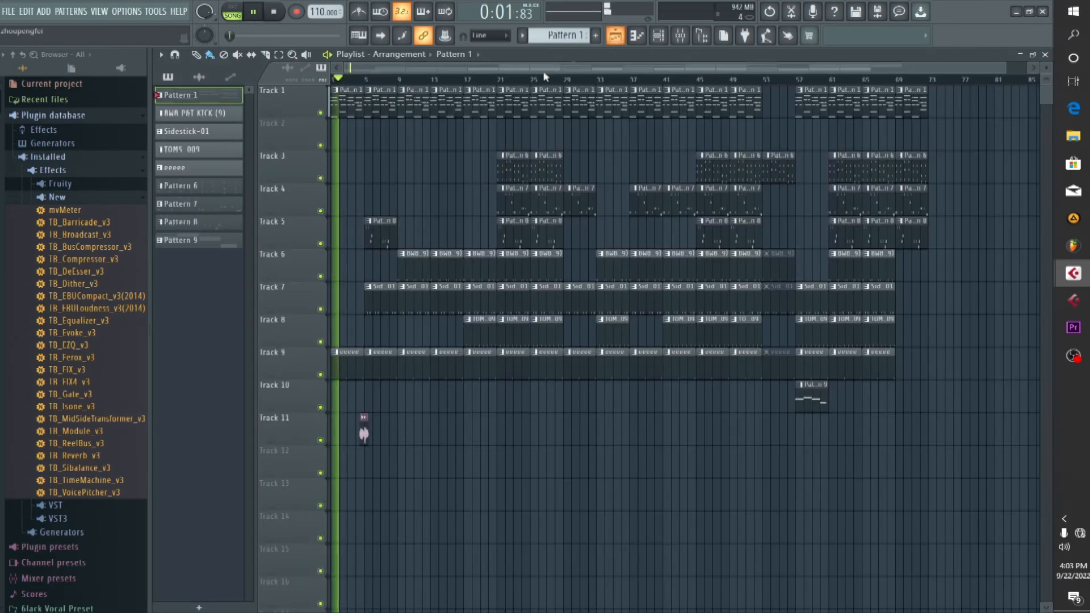
{"action": "left_click", "coordinate": [502, 80]}
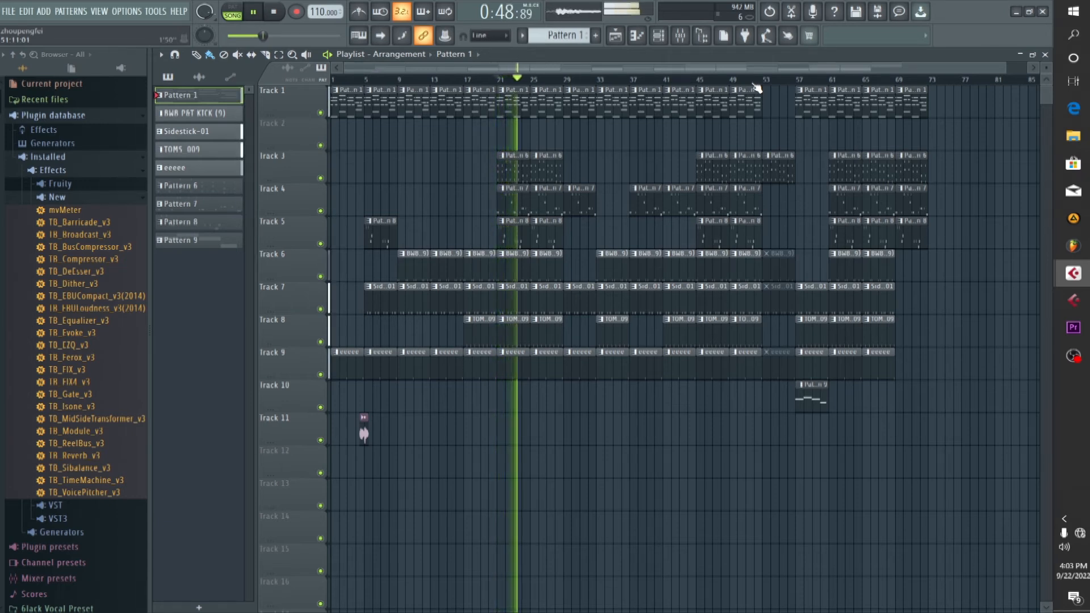
{"action": "key", "text": "space"}
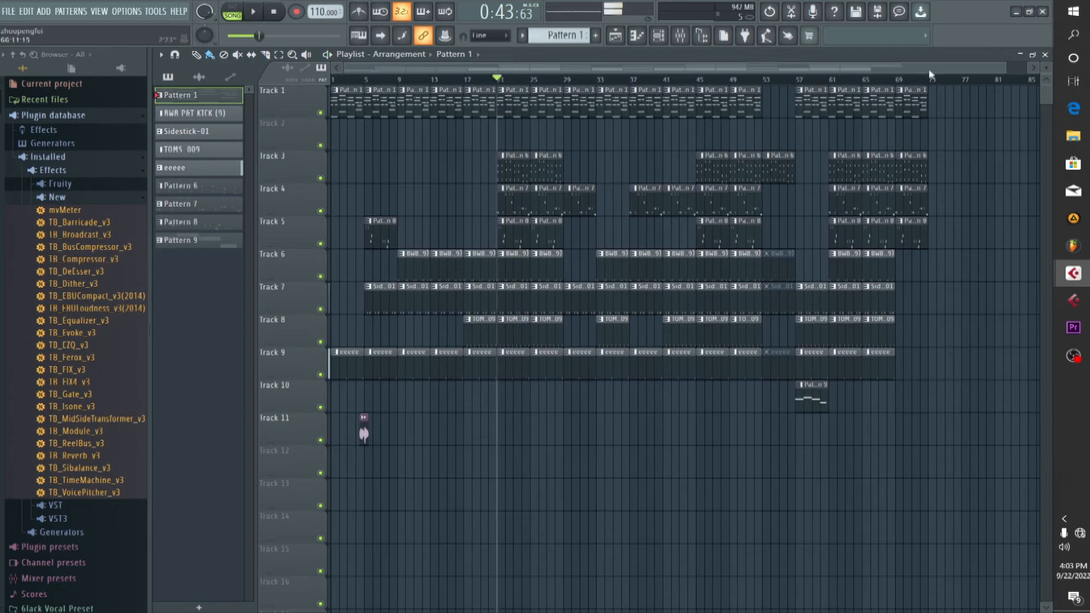
- Close the playlist, switch back to Cubase, and bypass all sends and inserts on the lead sing vox group channel
{"action": "left_click", "coordinate": [1044, 54]}
{"action": "left_click", "coordinate": [1042, 12]}
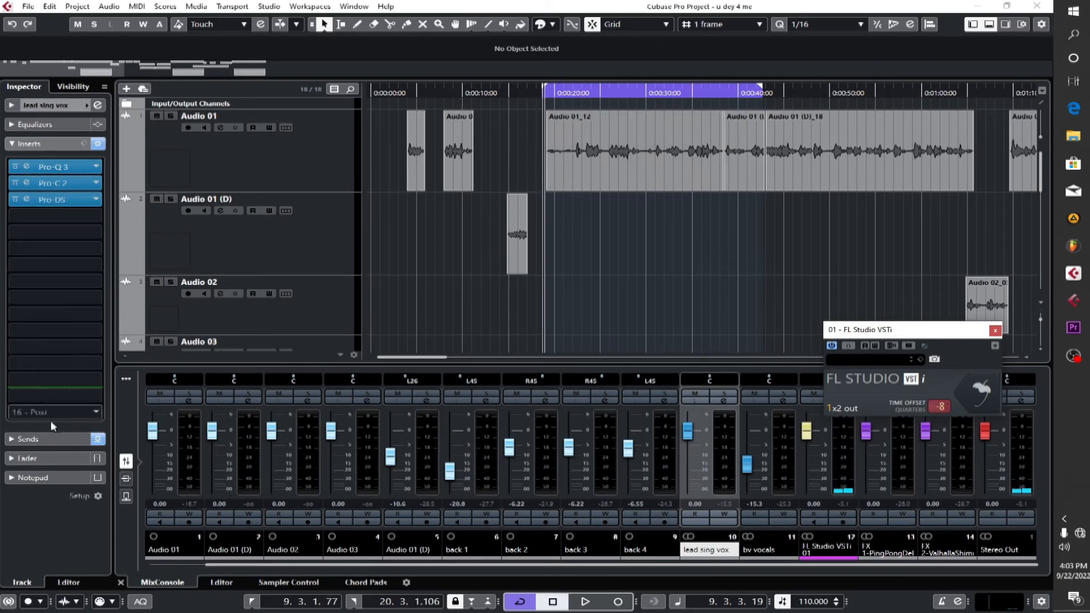
{"action": "left_click", "coordinate": [97, 439]}
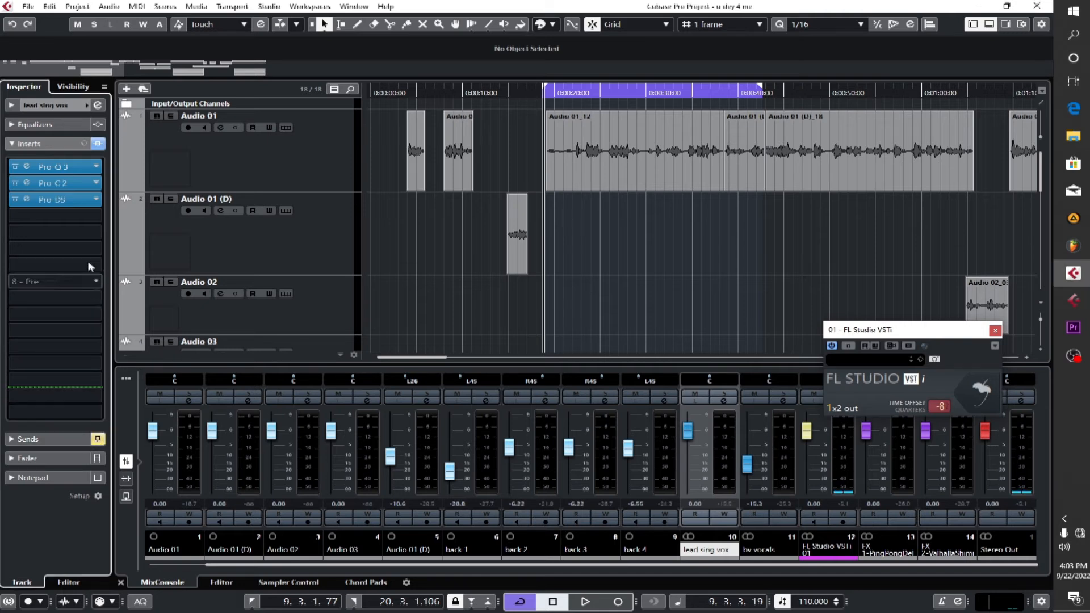
{"action": "left_click", "coordinate": [97, 144]}
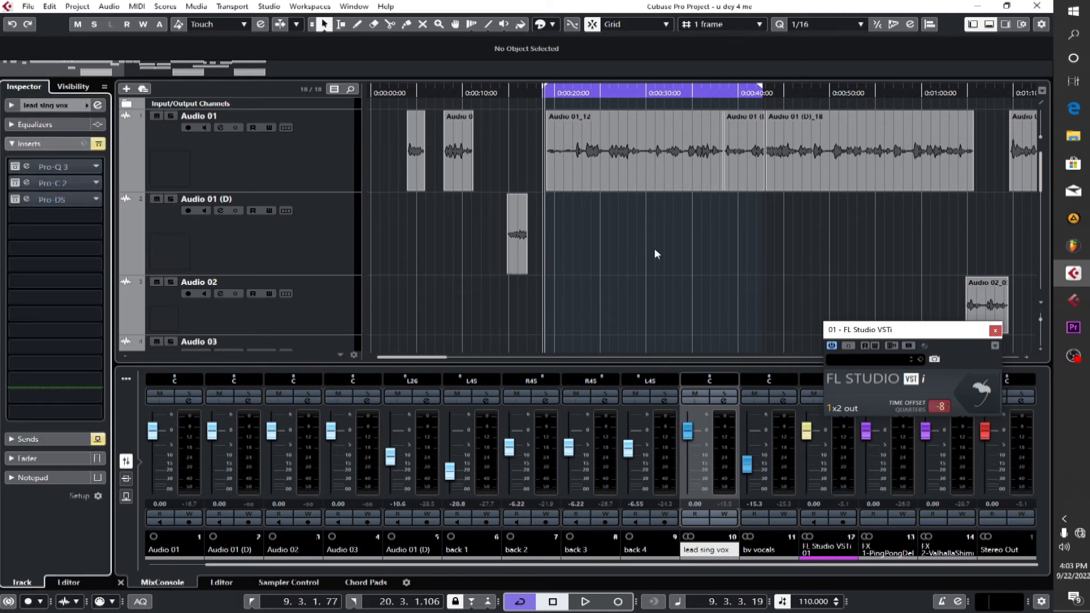
- Play the vocal section from just after 0:20 to hear the lead with its group processing bypassed
{"action": "left_click", "coordinate": [575, 92]}
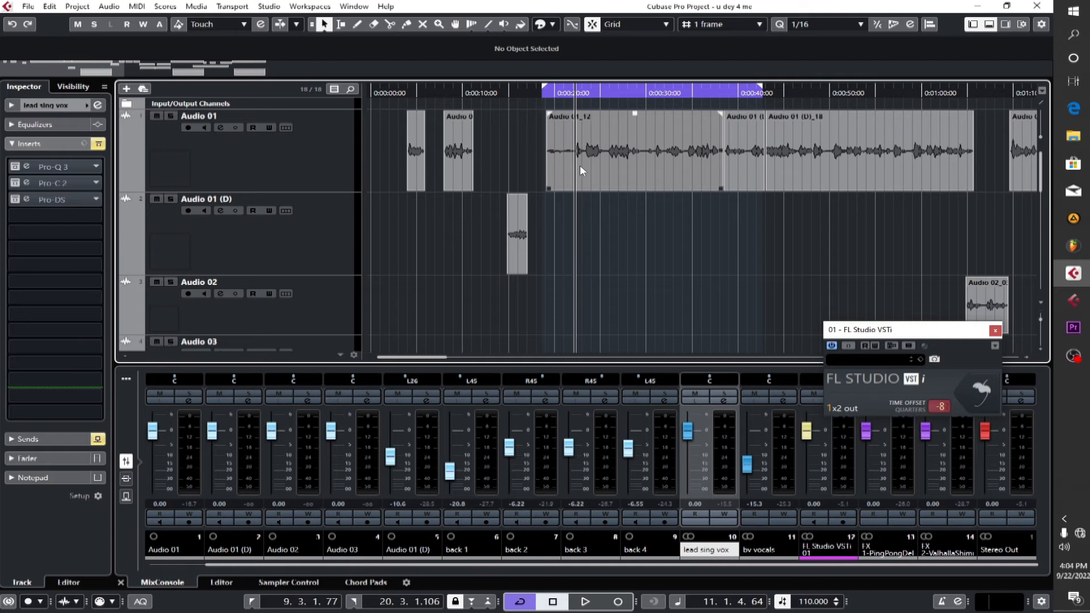
{"action": "key", "text": "space"}
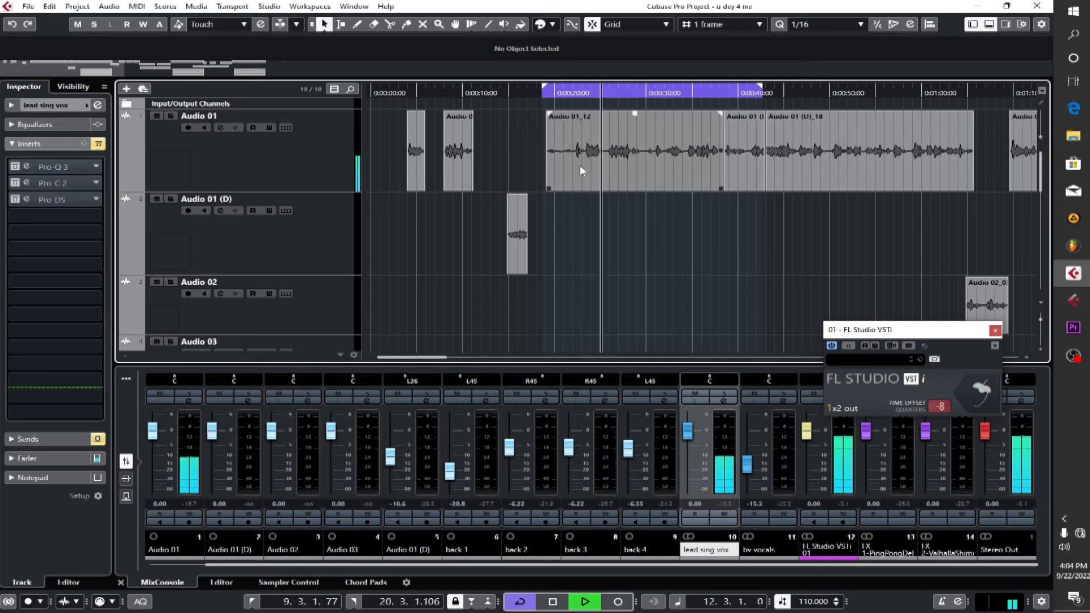
{"action": "key", "text": "space"}
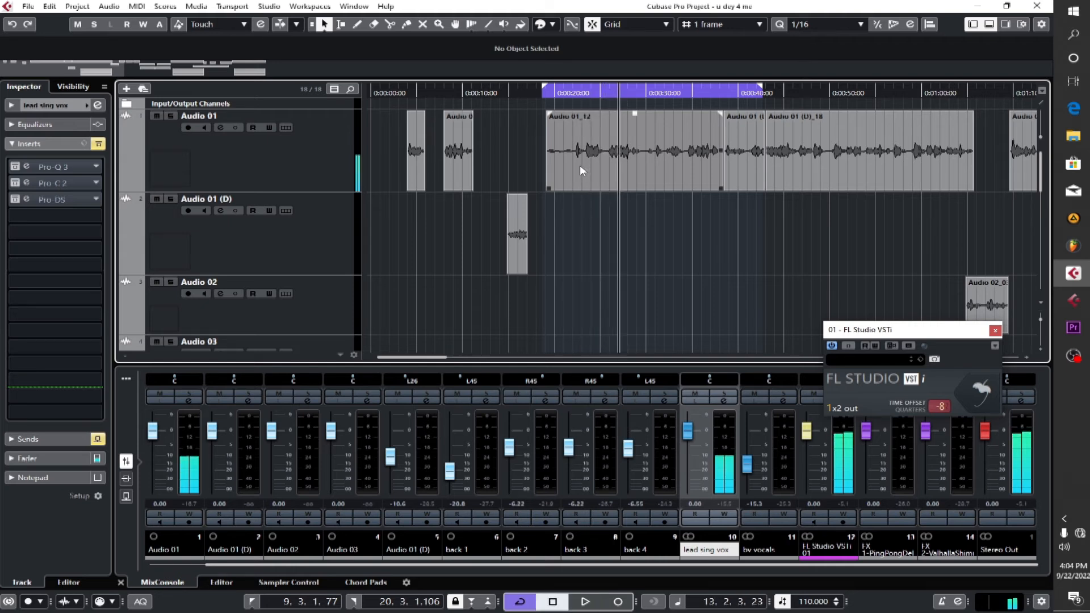
- Open the FabFilter Pro-G insert on the Audio 01 track to inspect its gate settings
{"action": "left_click", "coordinate": [226, 153]}
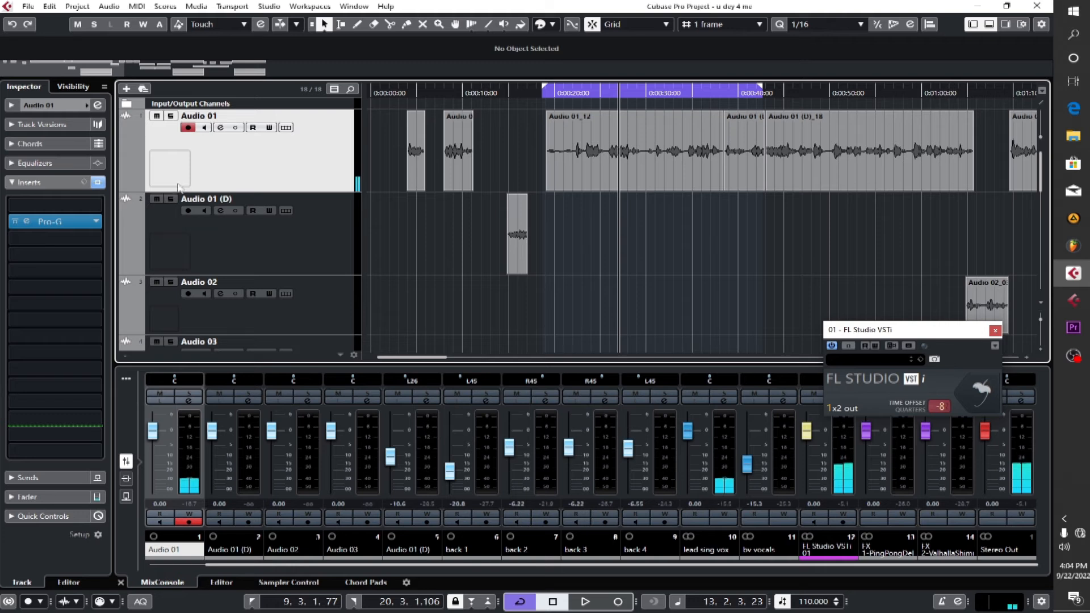
{"action": "double_click", "coordinate": [47, 222]}
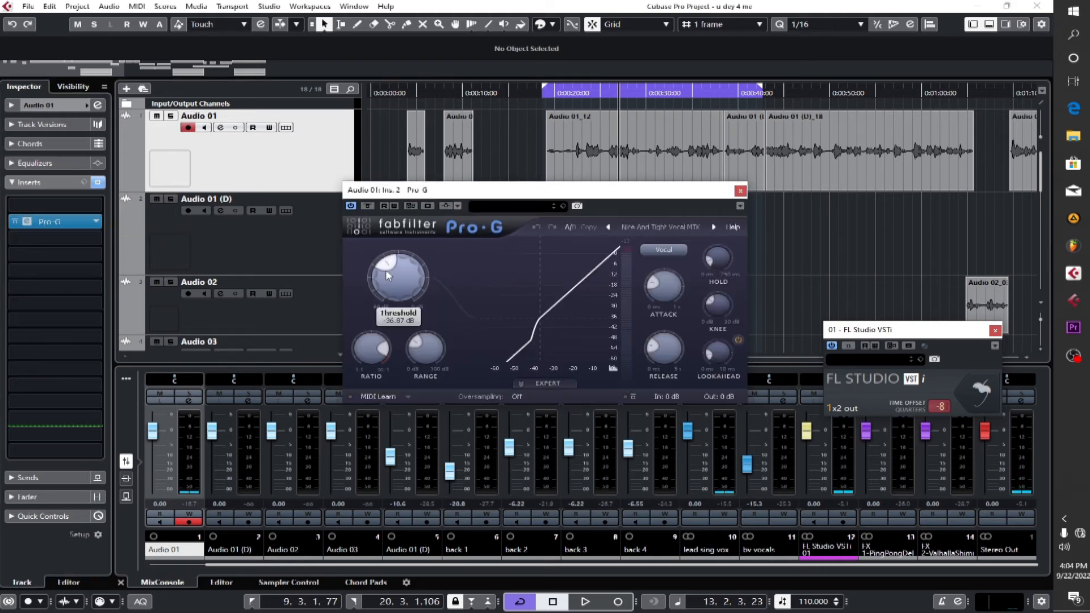
- Close the Pro-G gate window and select the lead sing vox group track to show its insert chain
{"action": "left_click", "coordinate": [740, 191]}
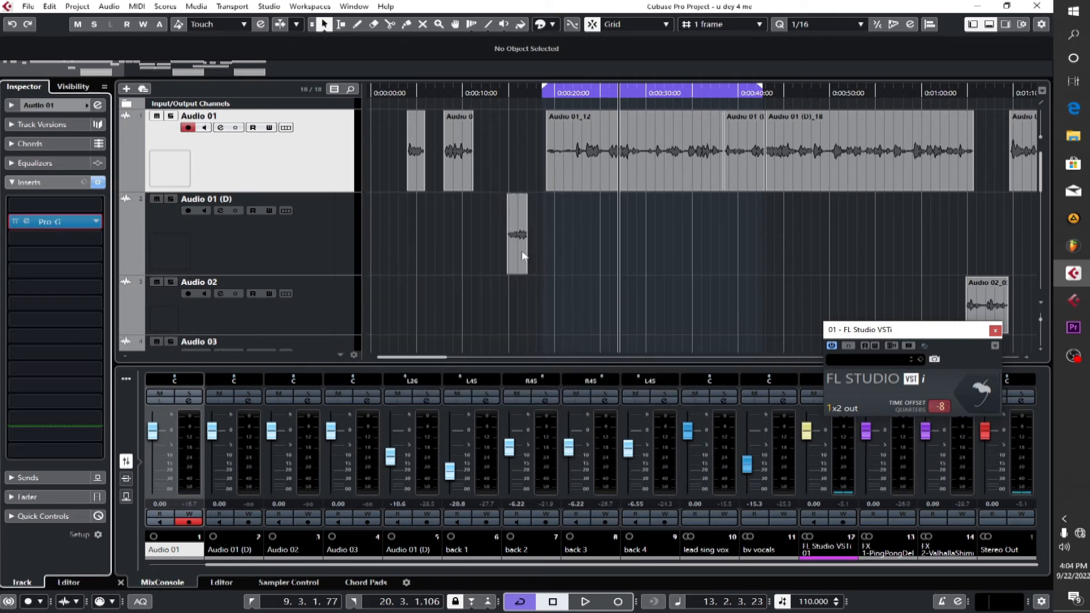
{"action": "scroll", "coordinate": [346, 279], "scroll_direction": "down", "scroll_amount": 3}
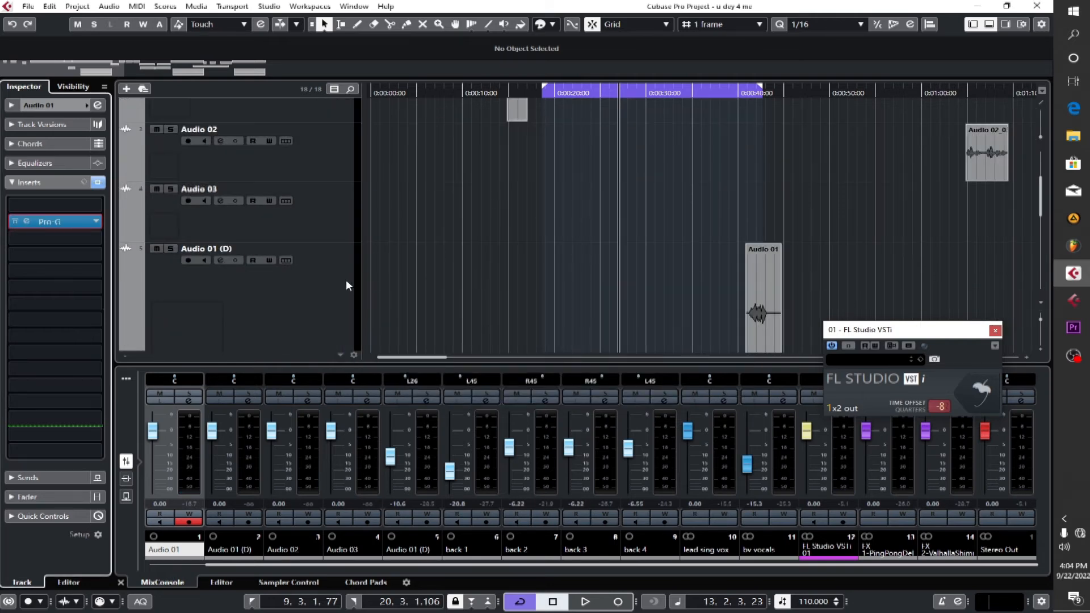
{"action": "scroll", "coordinate": [346, 279], "scroll_direction": "down", "scroll_amount": 3}
{"action": "scroll", "coordinate": [347, 285], "scroll_direction": "down", "scroll_amount": 3}
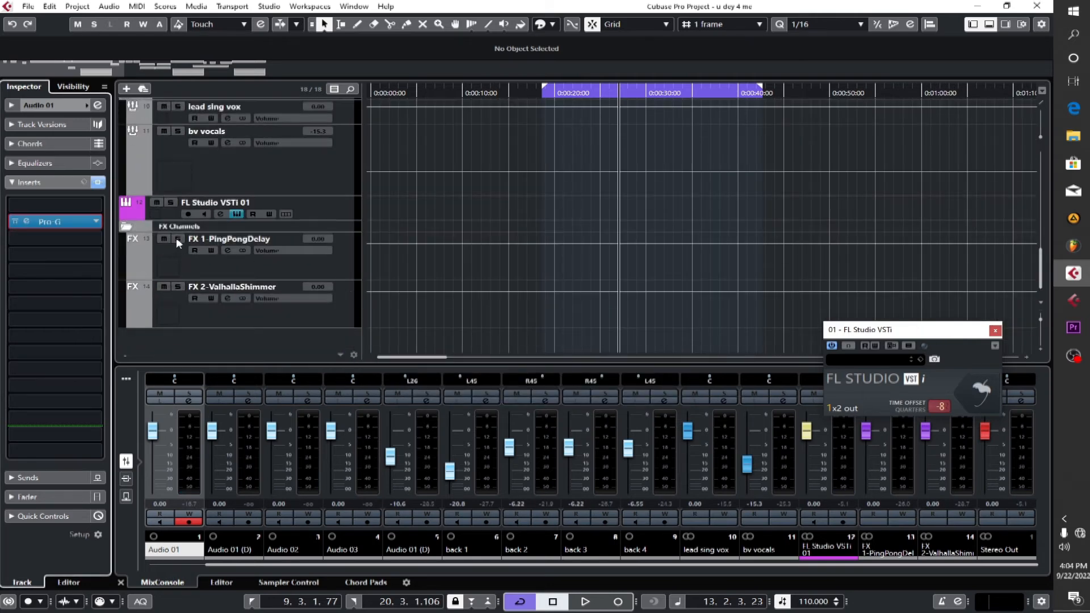
{"action": "scroll", "coordinate": [185, 193], "scroll_direction": "up", "scroll_amount": 1}
{"action": "left_click", "coordinate": [168, 172]}
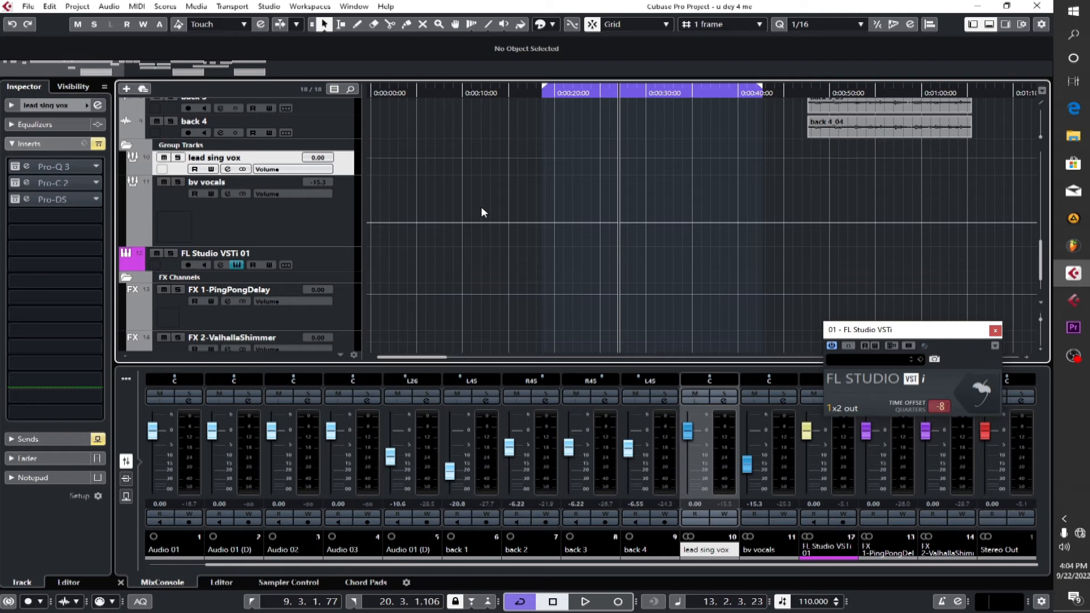
- Play a few bars of the Audio 01 vocal section with the lead sing vox inserts still bypassed
{"action": "key", "text": "space"}
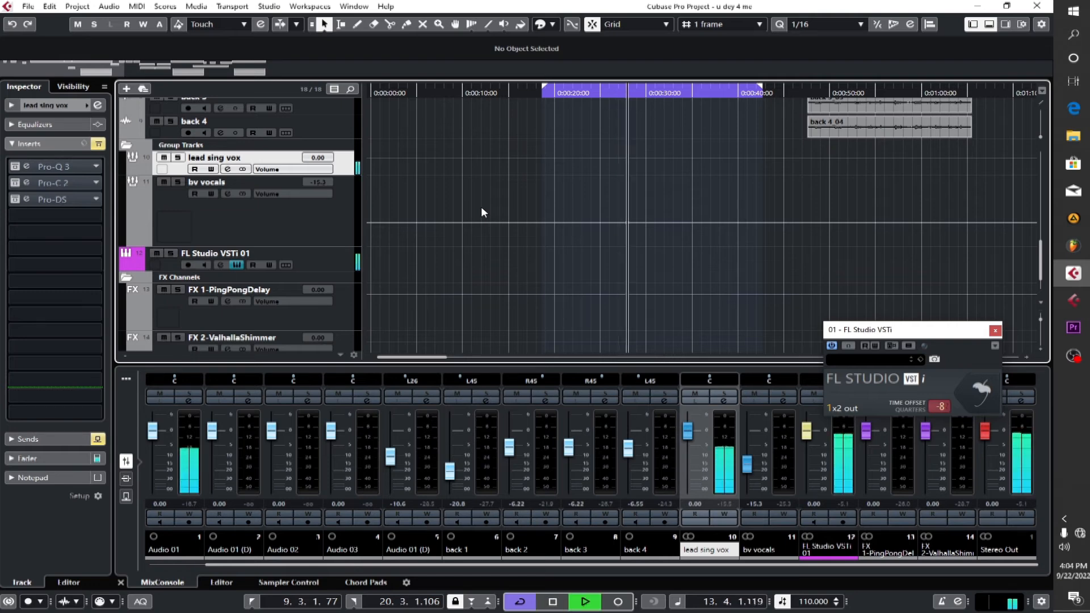
{"action": "scroll", "coordinate": [482, 212], "scroll_direction": "up", "scroll_amount": 3}
{"action": "scroll", "coordinate": [482, 209], "scroll_direction": "up", "scroll_amount": 8}
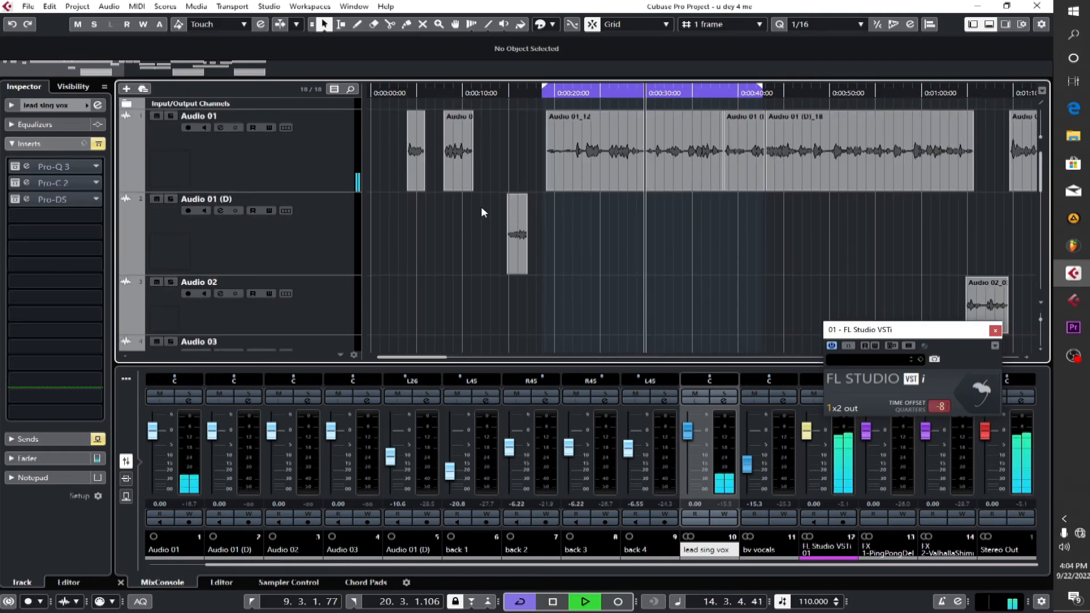
{"action": "key", "text": "space"}
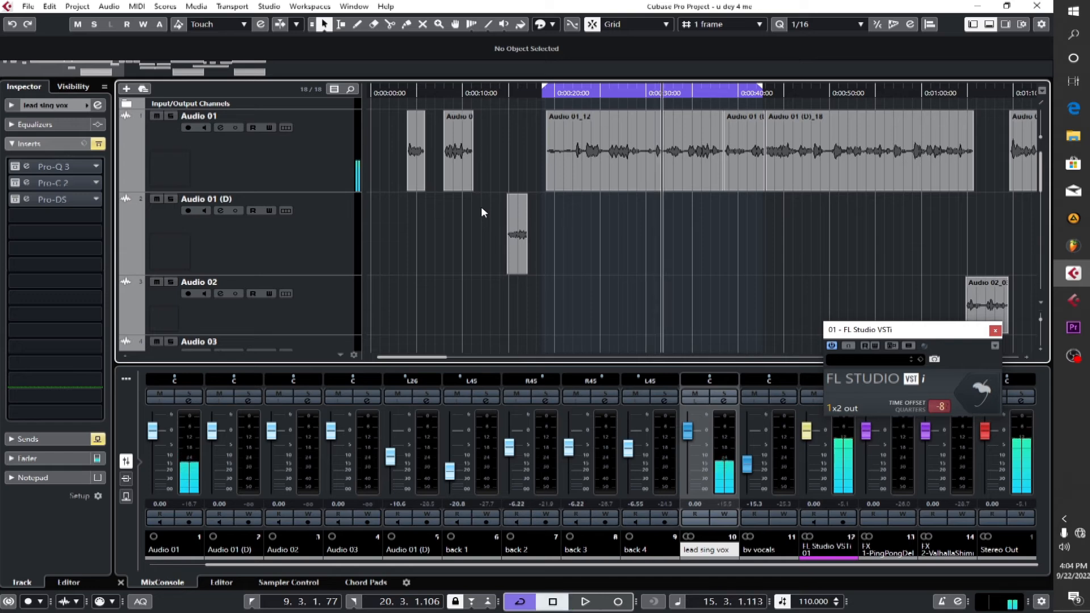
- Reactivate Pro-Q 3 on lead sing vox, inspect its EQ curve, close it and play a few bars with the EQ on
{"action": "left_click", "coordinate": [55, 166]}
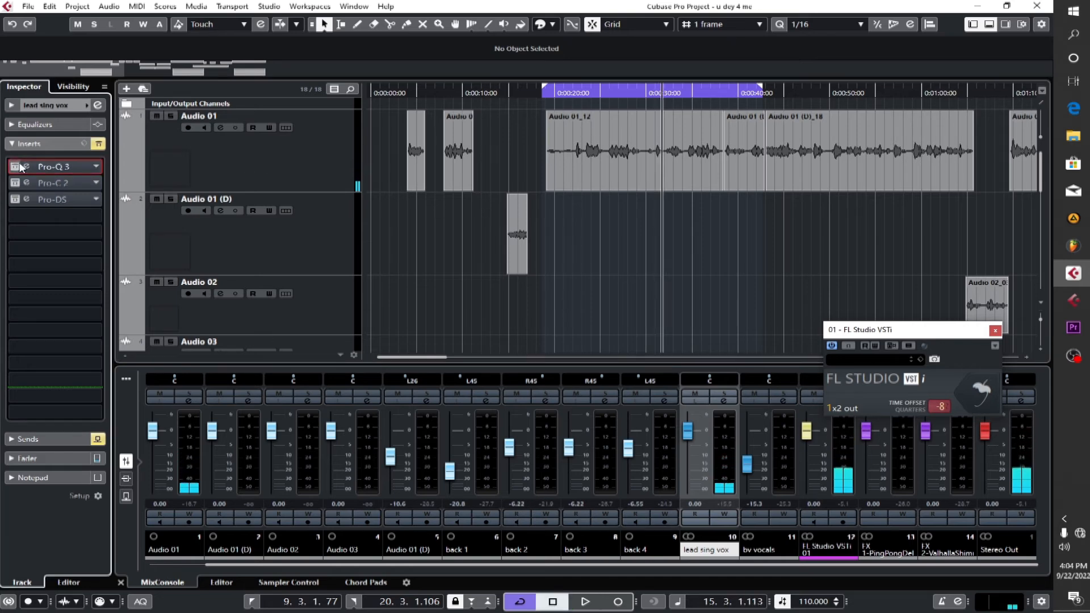
{"action": "double_click", "coordinate": [55, 166]}
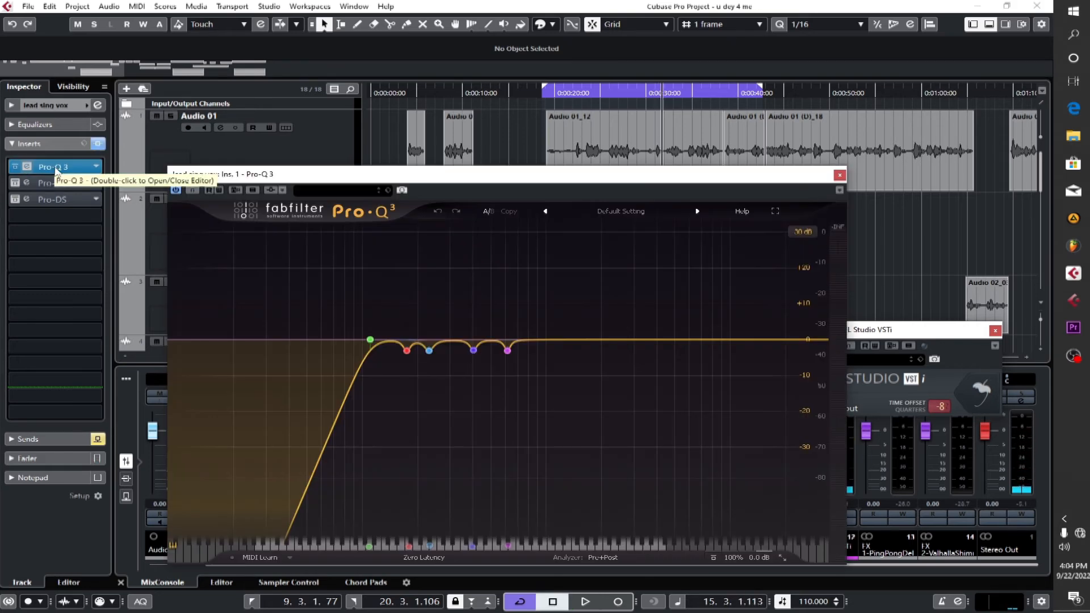
{"action": "left_click", "coordinate": [839, 175]}
{"action": "key", "text": "space"}
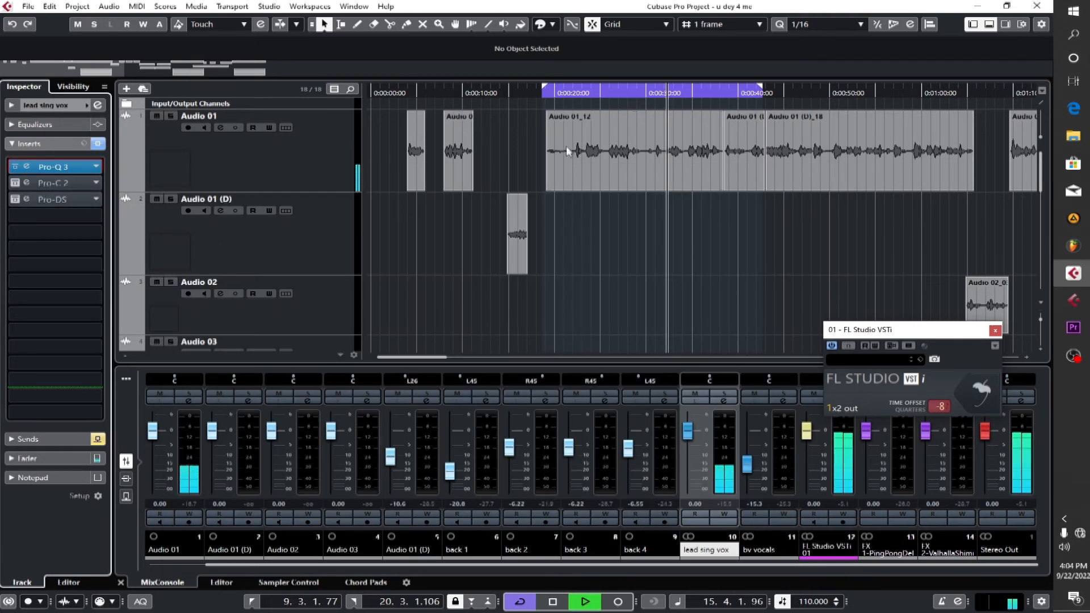
{"action": "key", "text": "space"}
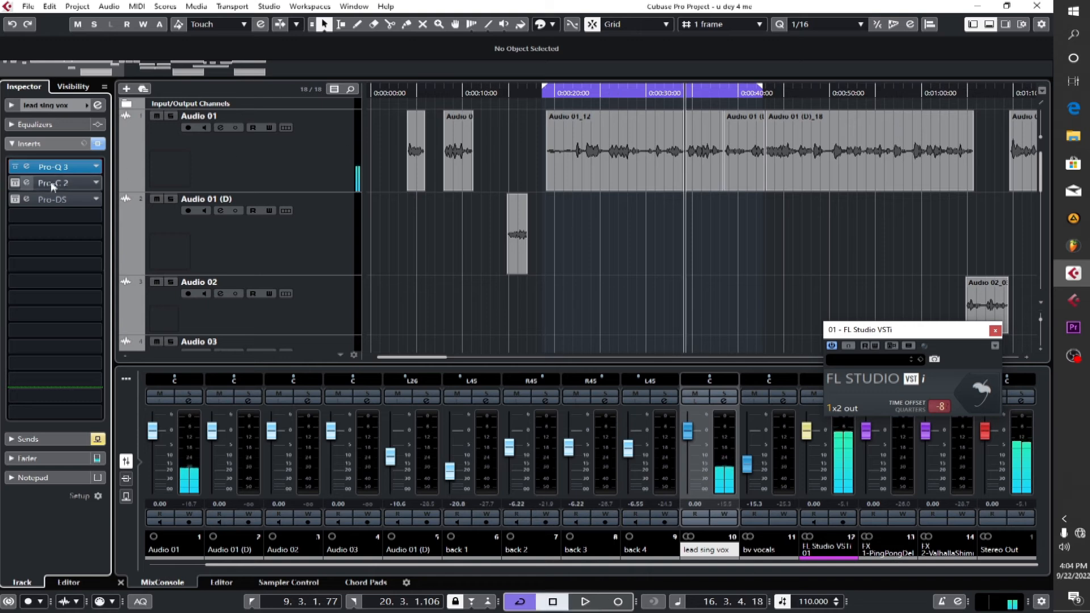
- Reactivate Pro-C 2 on lead sing vox and open it to inspect the threshold, ratio, attack and release settings
{"action": "left_click", "coordinate": [73, 185]}
{"action": "left_click", "coordinate": [73, 182]}
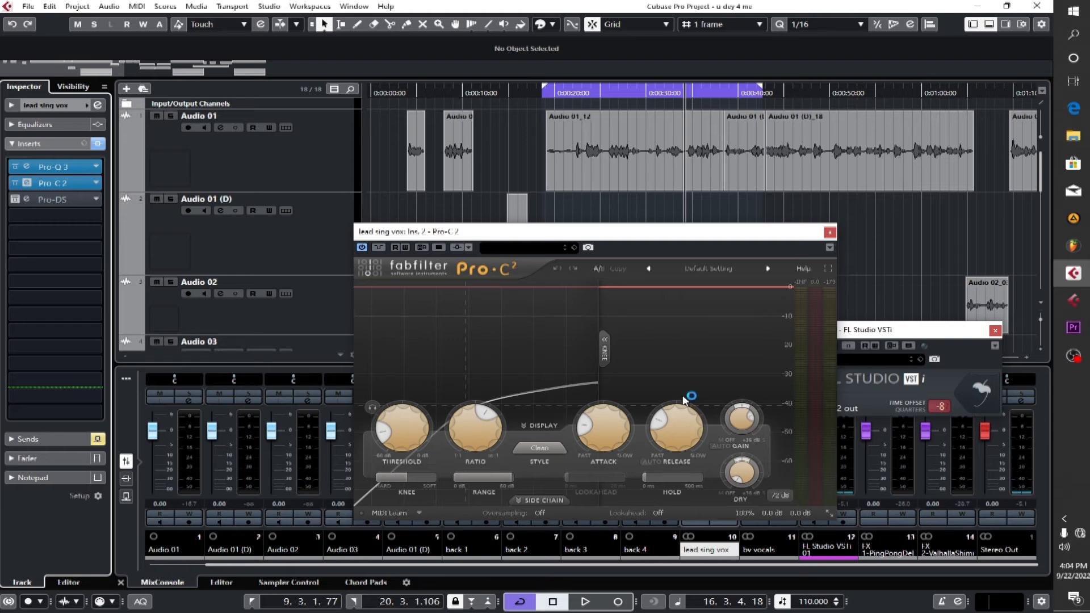
{"action": "mouse_move", "coordinate": [386, 439]}
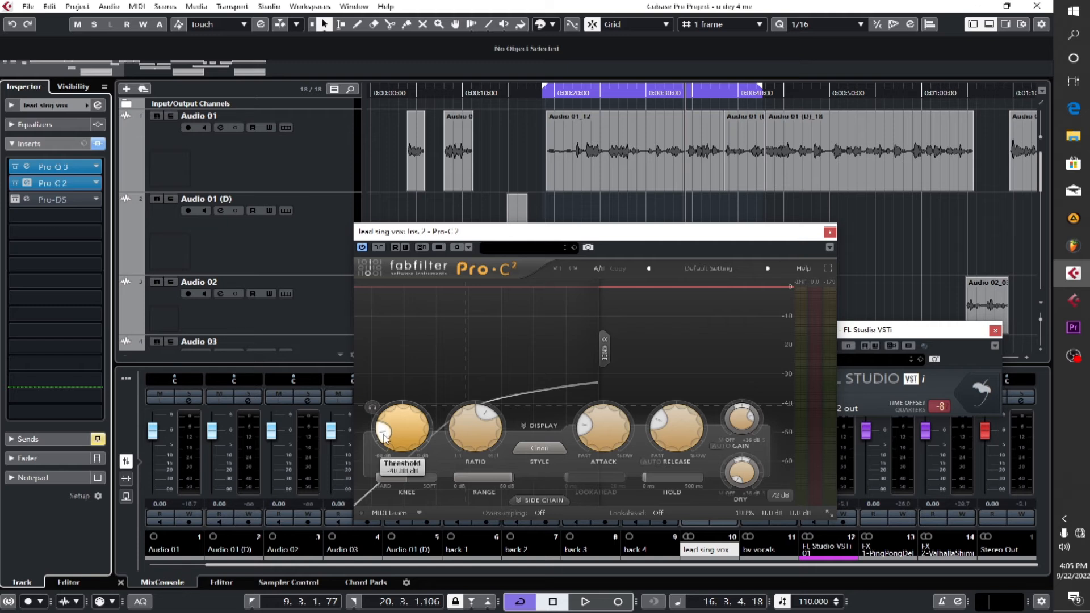
{"action": "mouse_move", "coordinate": [488, 423]}
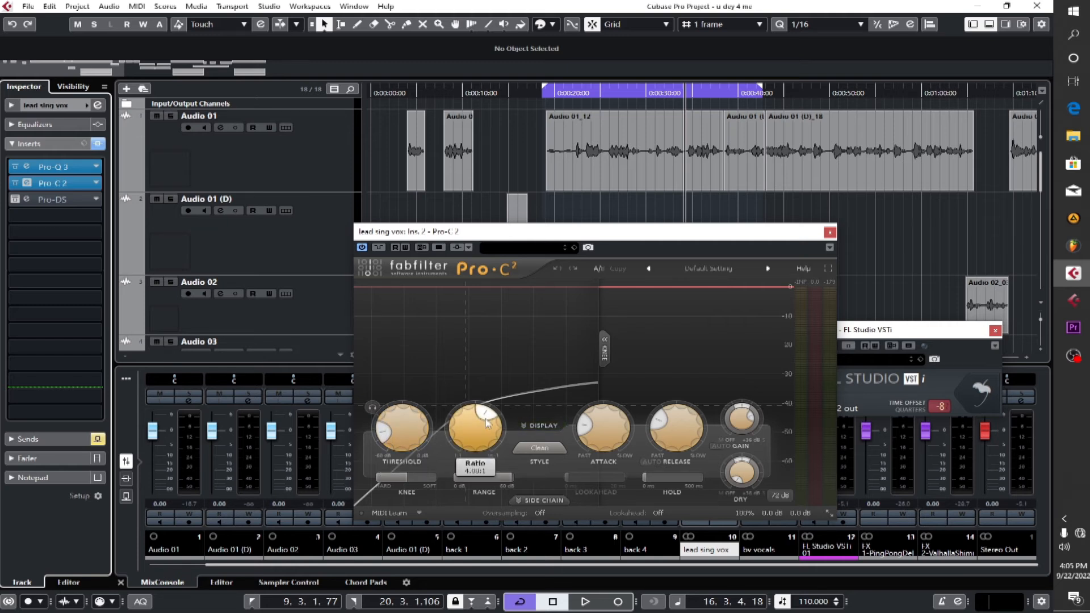
{"action": "mouse_move", "coordinate": [595, 437]}
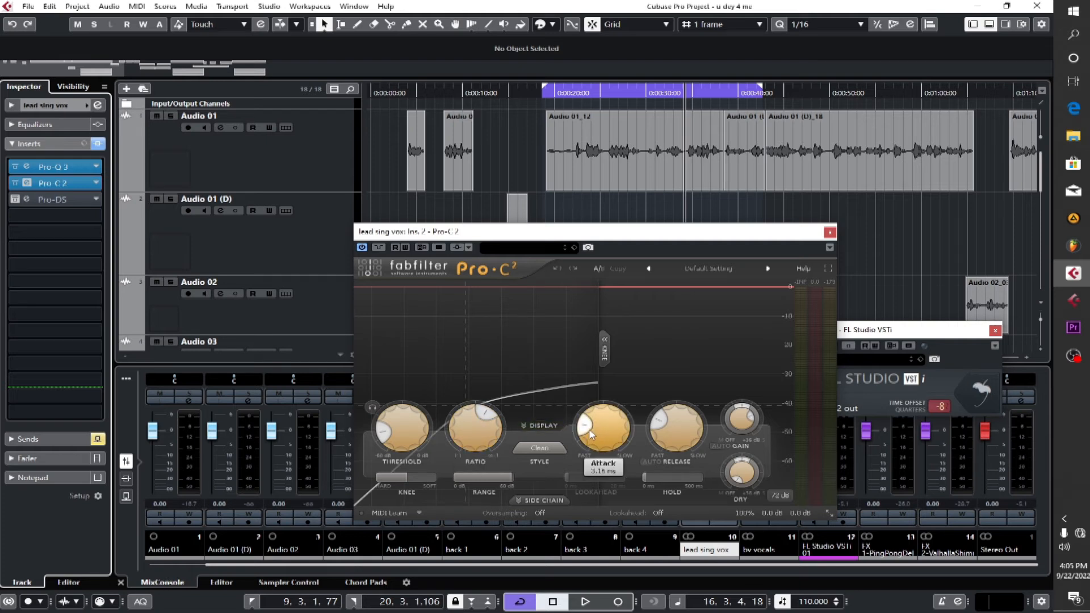
{"action": "mouse_move", "coordinate": [669, 435]}
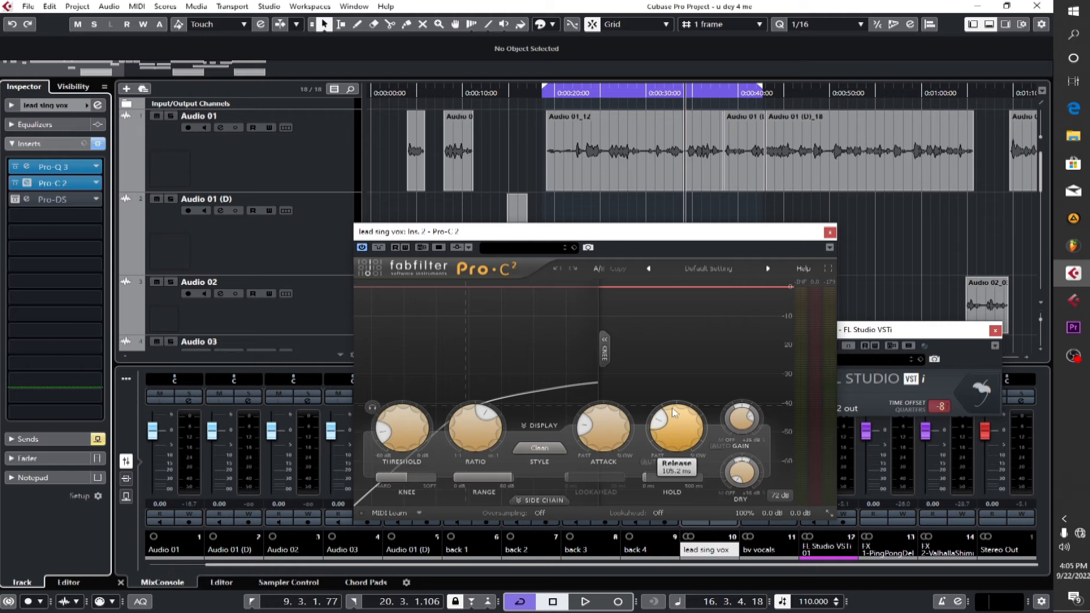
{"action": "left_click", "coordinate": [722, 446]}
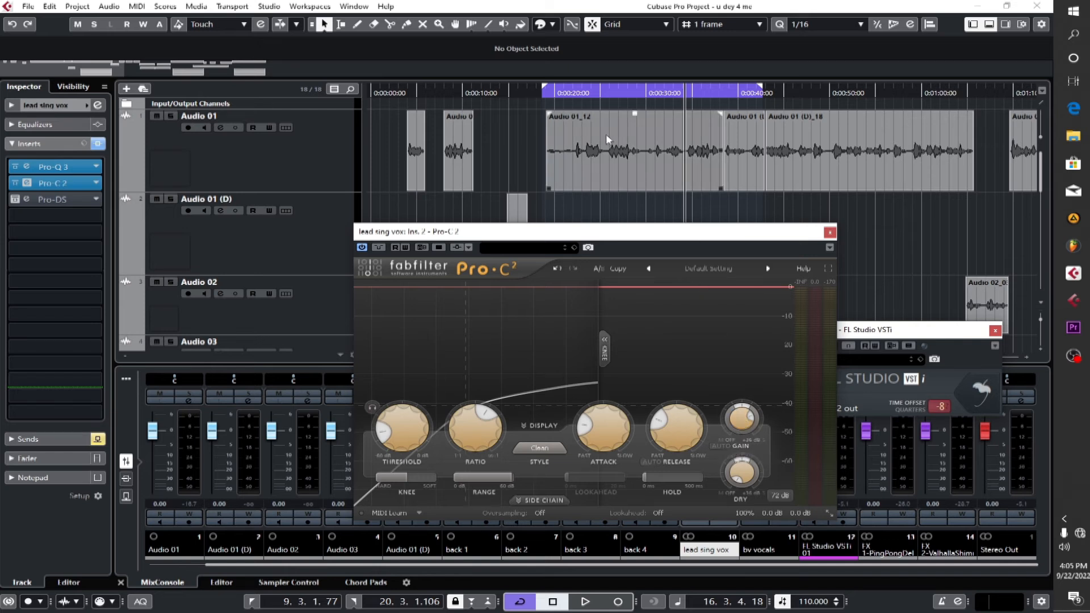
- Play the vocal from about 0:20 and toggle the Pro-C 2 bypass to compare, leaving the compressor active
{"action": "left_click", "coordinate": [573, 92]}
{"action": "key", "text": "space"}
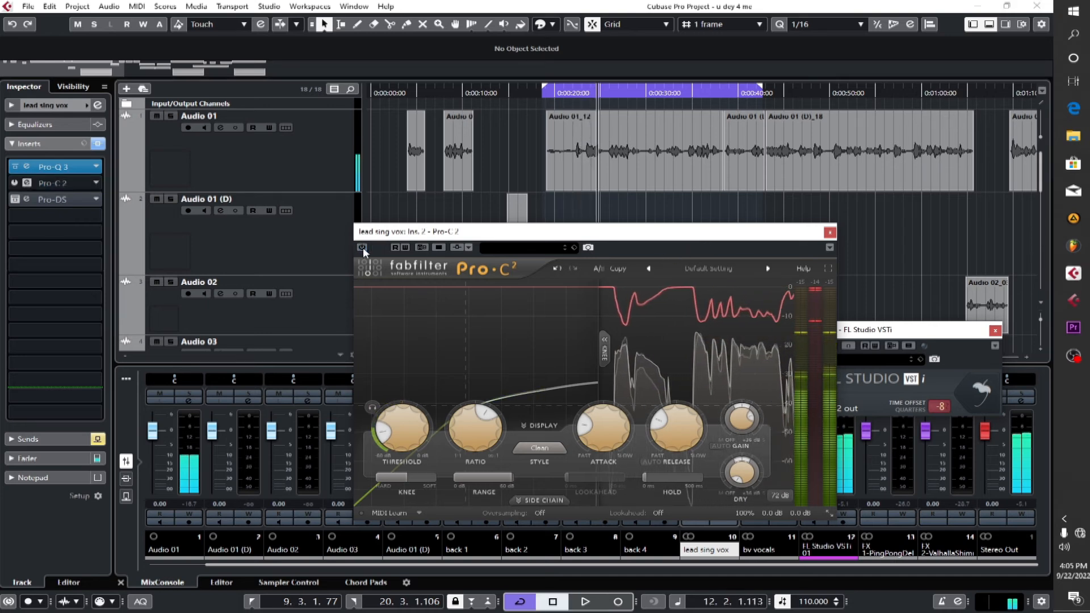
{"action": "left_click", "coordinate": [361, 247]}
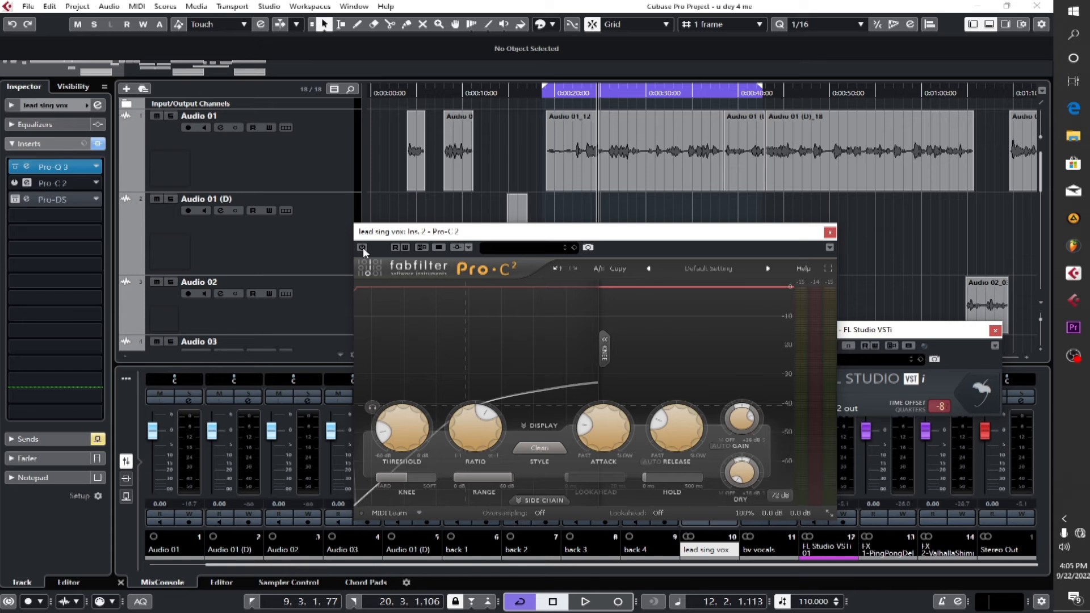
{"action": "left_click", "coordinate": [362, 248]}
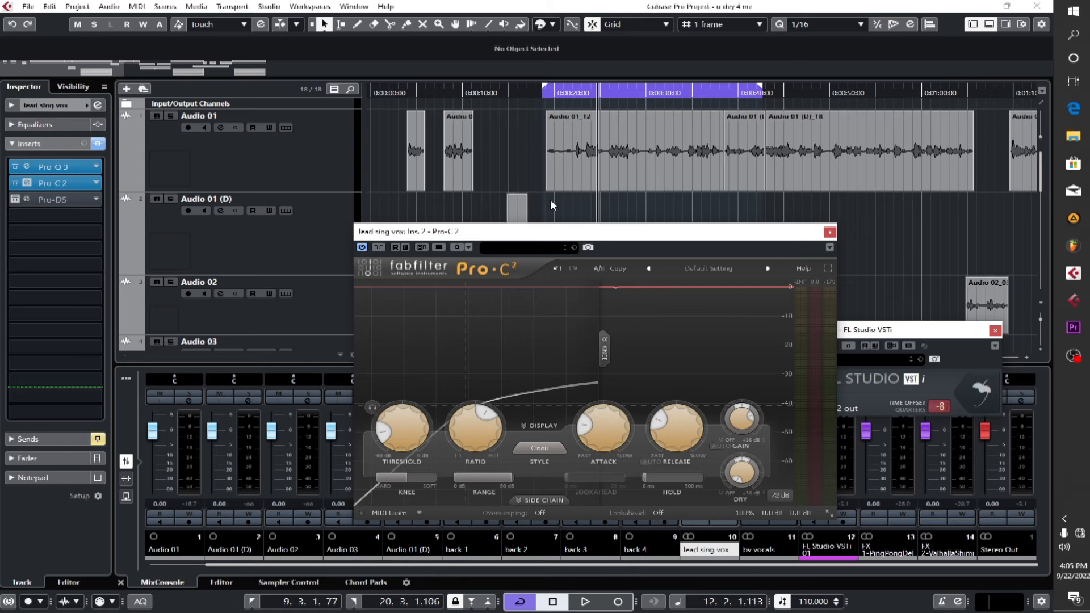
- Move the Pro-C 2 window clear of the vocal clips, check its wet gain, and play from about 0:20 with compression on
{"action": "left_click_drag", "start_coordinate": [558, 231], "coordinate": [398, 100]}
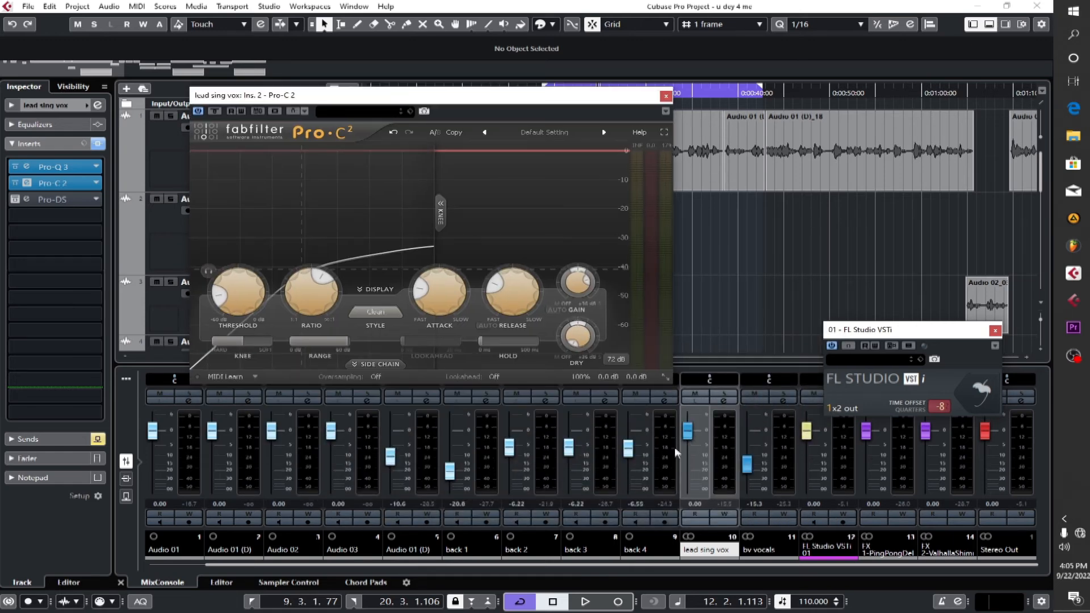
{"action": "left_click_drag", "start_coordinate": [493, 100], "coordinate": [639, 294]}
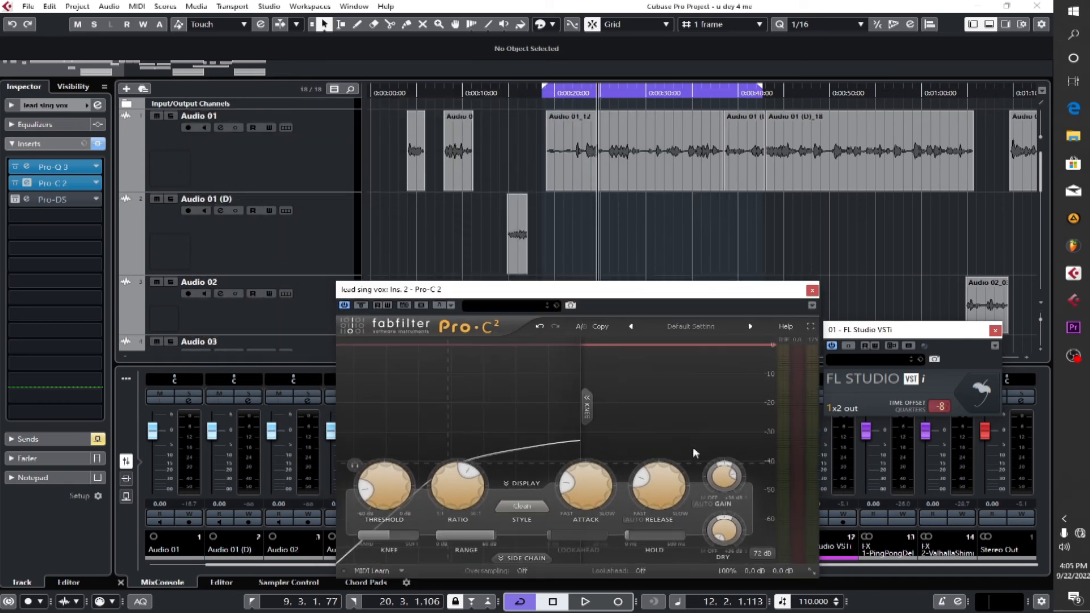
{"action": "left_click", "coordinate": [577, 94]}
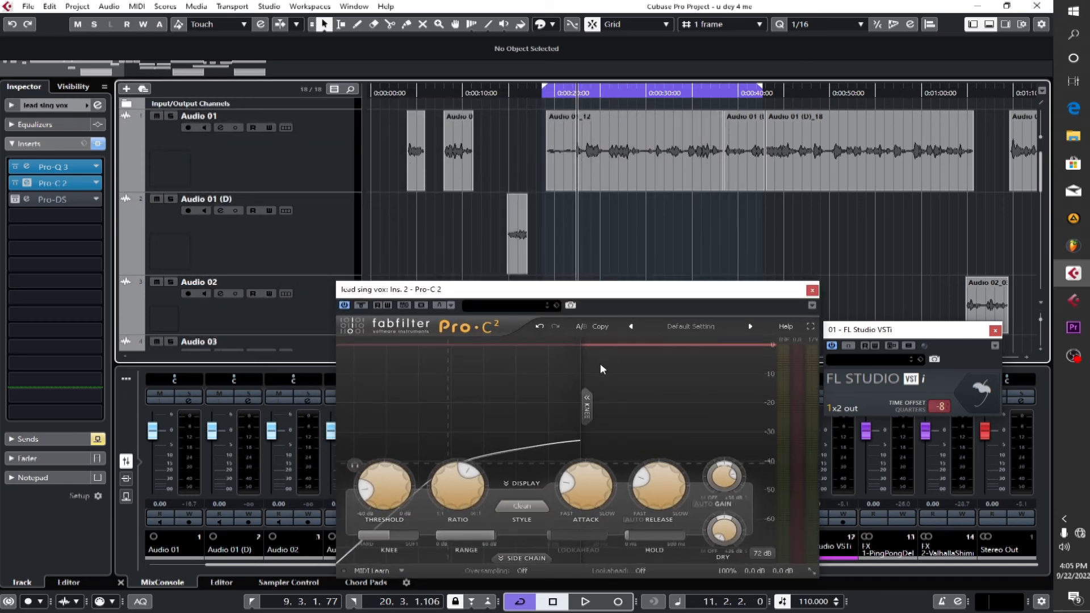
{"action": "mouse_move", "coordinate": [732, 475]}
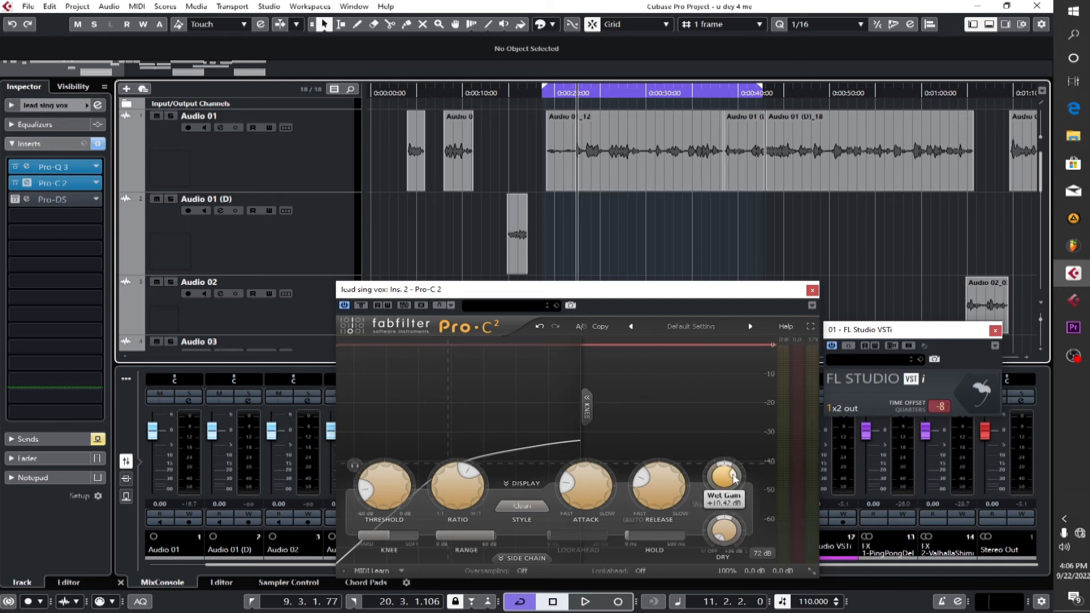
{"action": "key", "text": "space"}
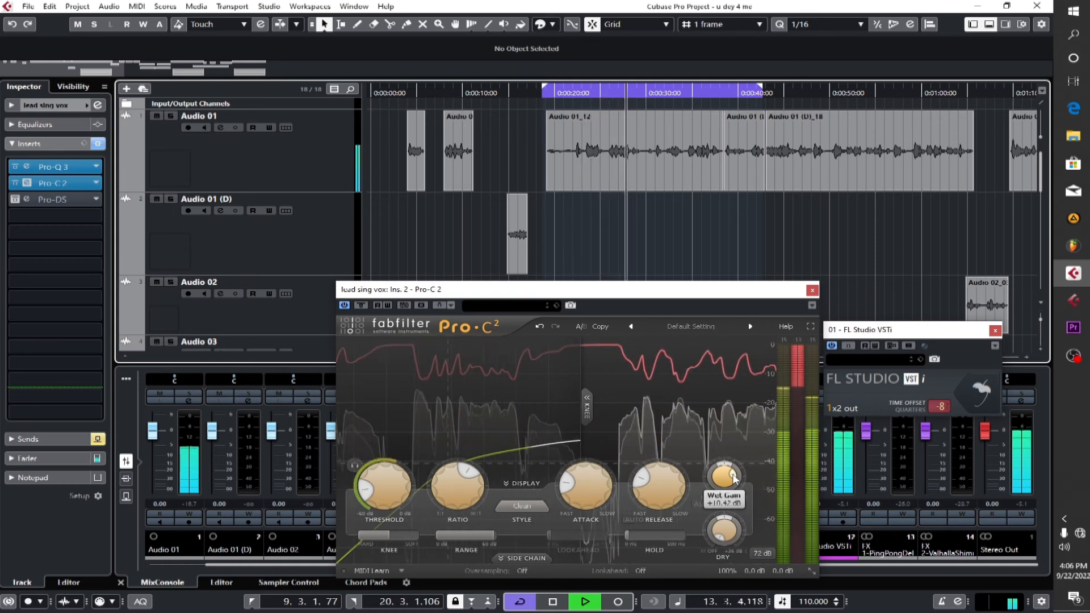
{"action": "key", "text": "space"}
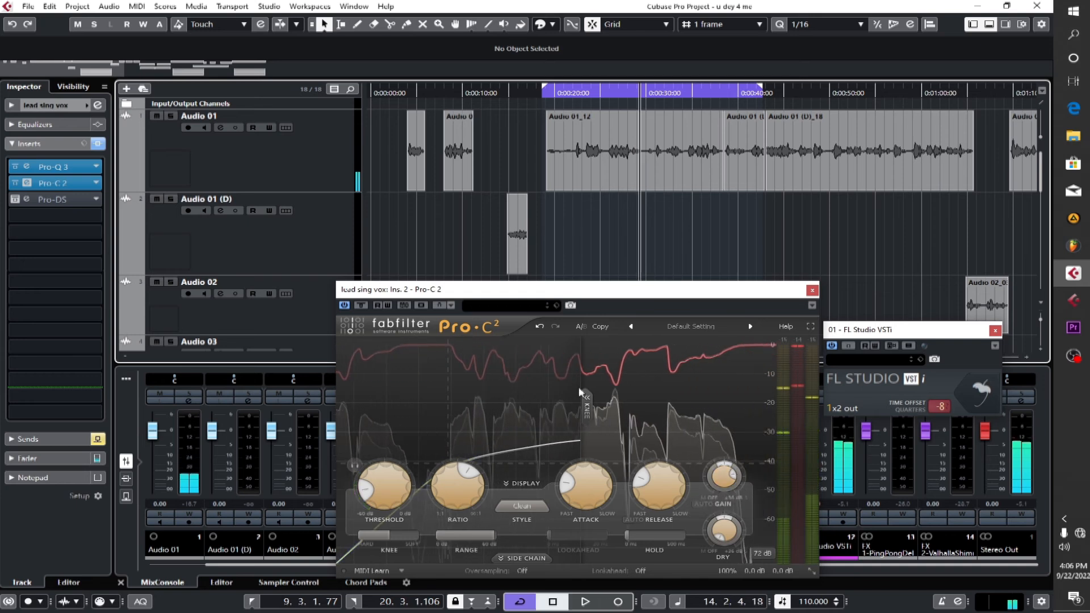
- Reactivate Pro-DS on lead sing vox, open it to view its de-essing settings, and close both plug-in windows
{"action": "left_click", "coordinate": [16, 200]}
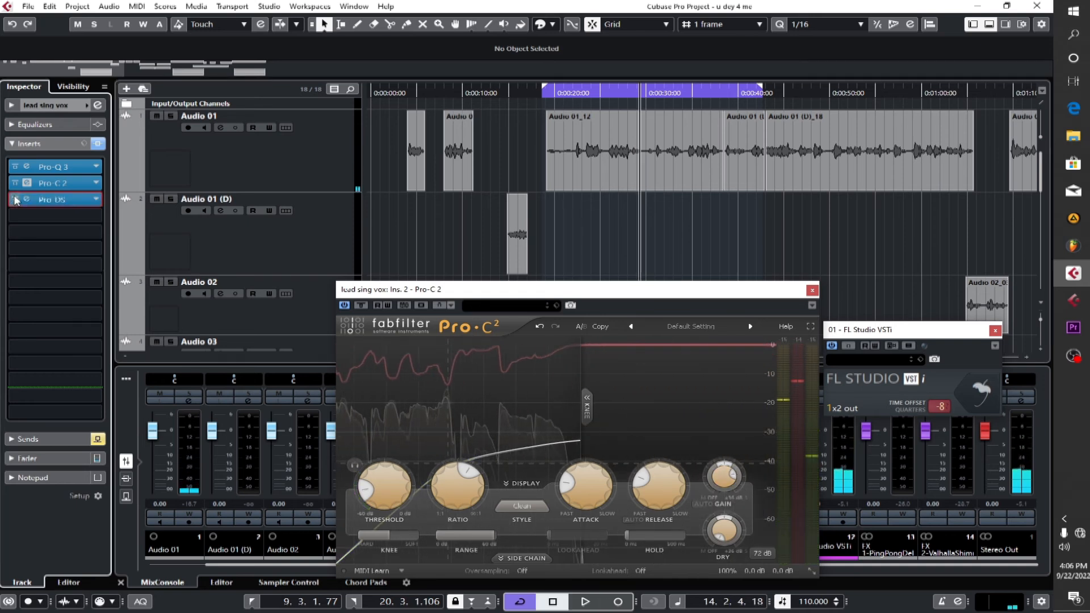
{"action": "left_click", "coordinate": [63, 199]}
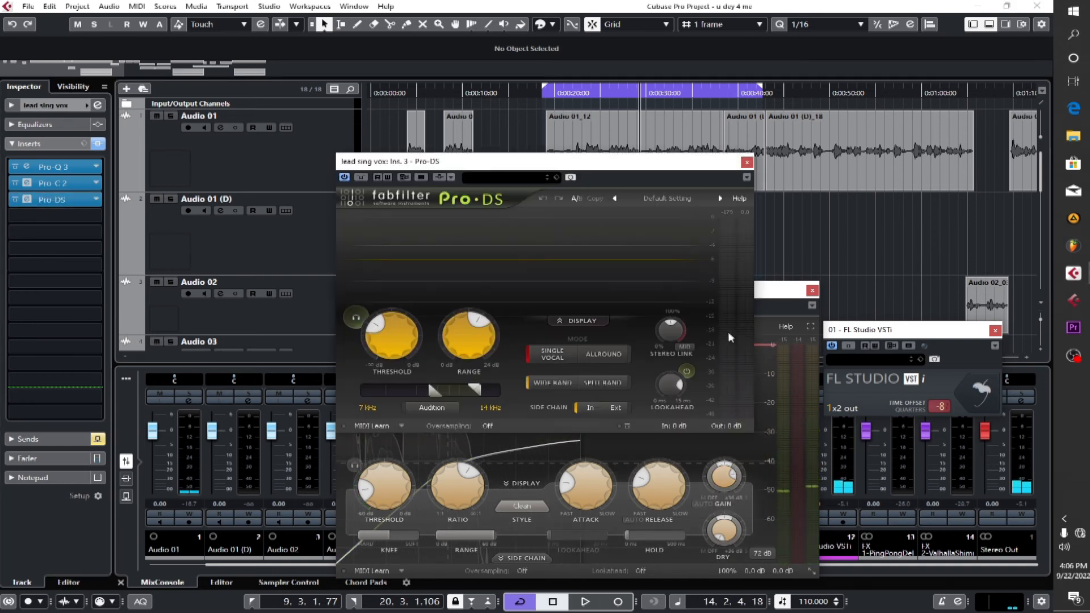
{"action": "left_click", "coordinate": [800, 309]}
{"action": "left_click", "coordinate": [812, 290]}
{"action": "left_click", "coordinate": [747, 162]}
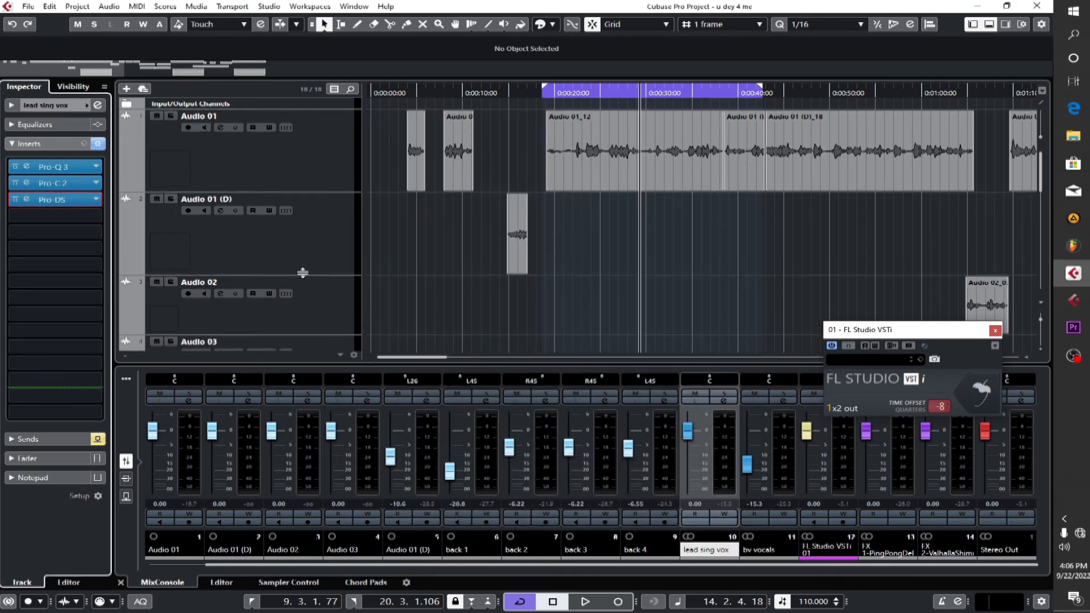
- Show the sends of the lead sing vox group to examine its ValhallaShimmer and PingPongDelay send levels
{"action": "scroll", "coordinate": [302, 273], "scroll_direction": "down", "scroll_amount": 8}
{"action": "scroll", "coordinate": [301, 271], "scroll_direction": "up", "scroll_amount": 3}
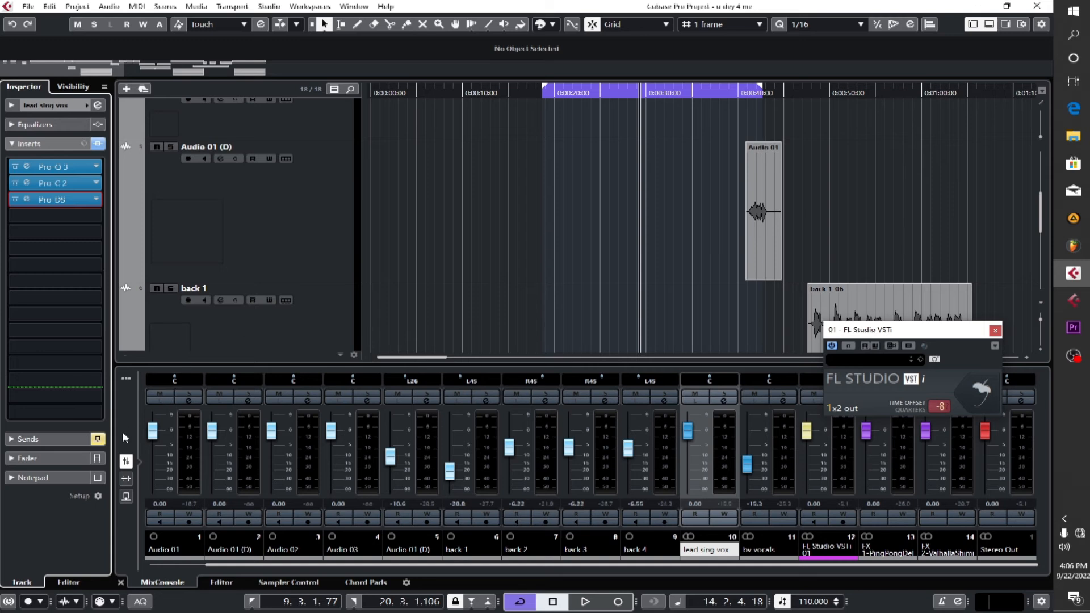
{"action": "left_click", "coordinate": [54, 438]}
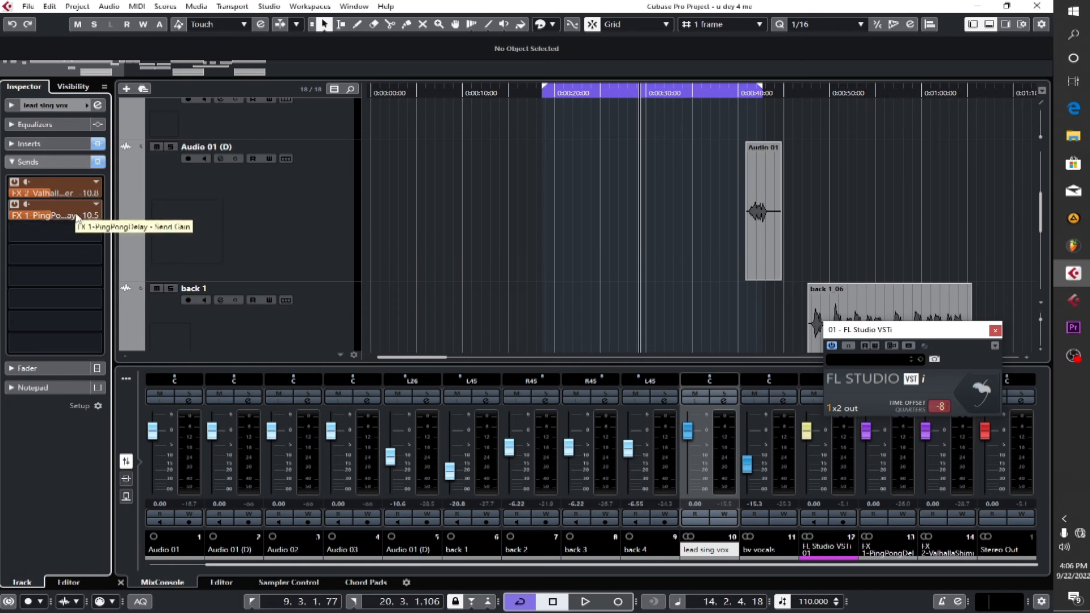
- Examine the inserts on the FX 1-PingPongDelay and FX 2-ValhallaShimmer channels
{"action": "scroll", "coordinate": [262, 265], "scroll_direction": "down", "scroll_amount": 6}
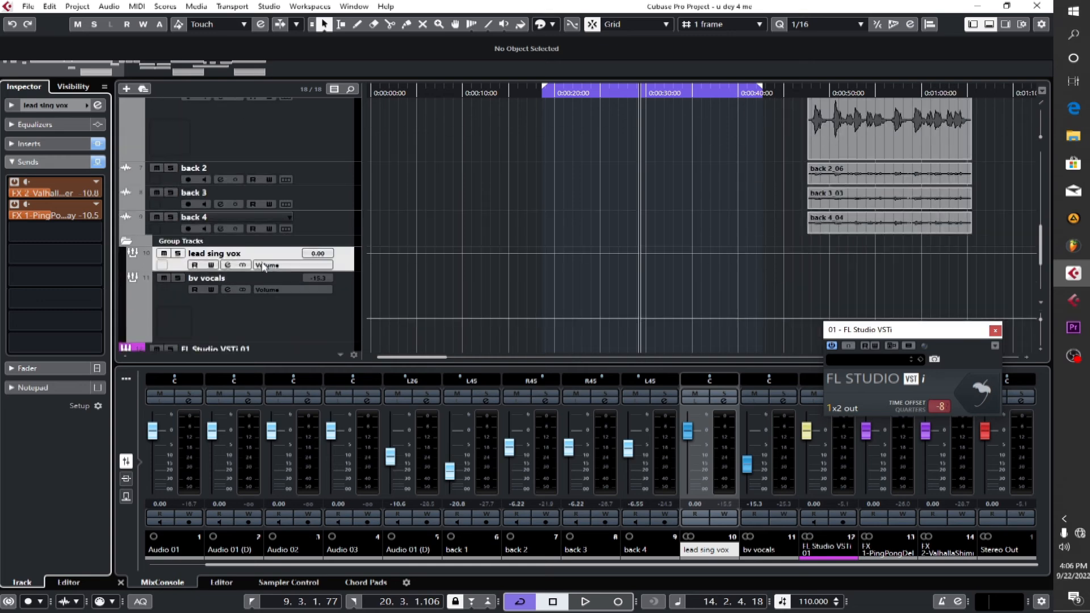
{"action": "scroll", "coordinate": [263, 266], "scroll_direction": "down", "scroll_amount": 2}
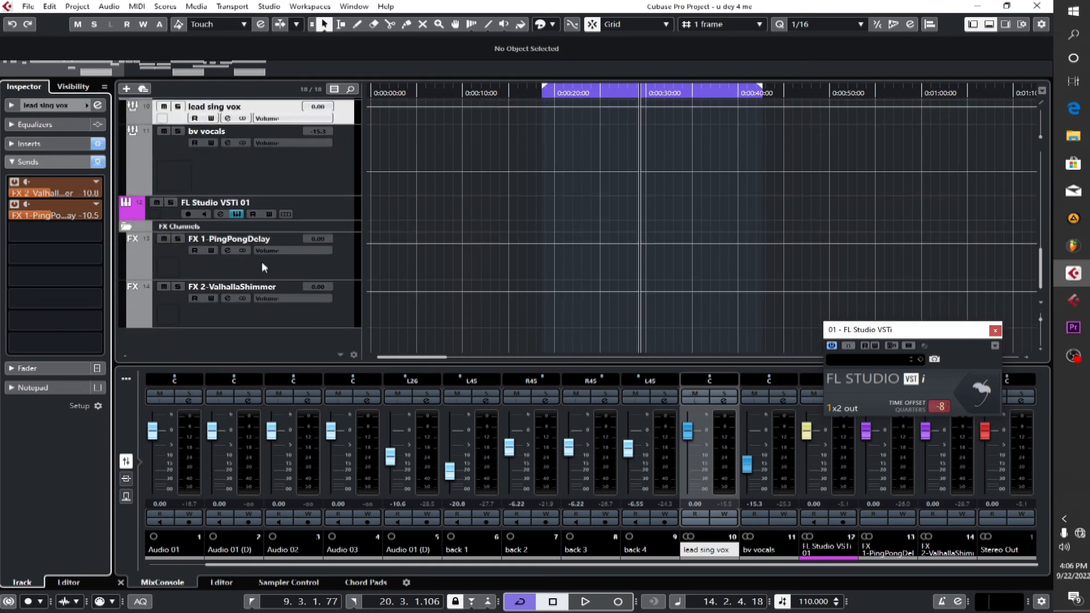
{"action": "left_click", "coordinate": [213, 270]}
{"action": "left_click", "coordinate": [196, 314]}
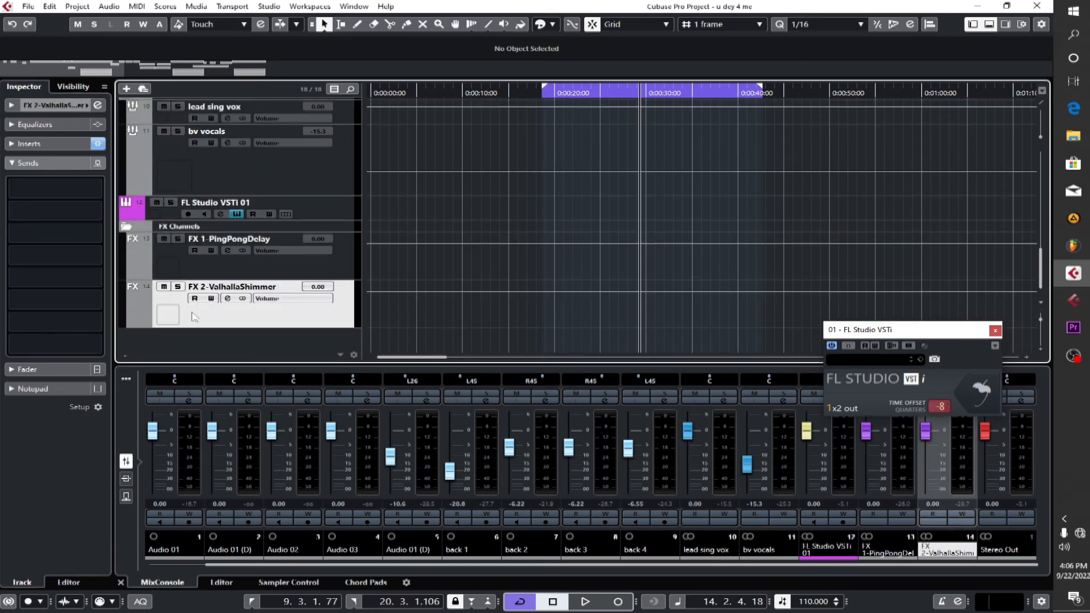
{"action": "left_click", "coordinate": [177, 267]}
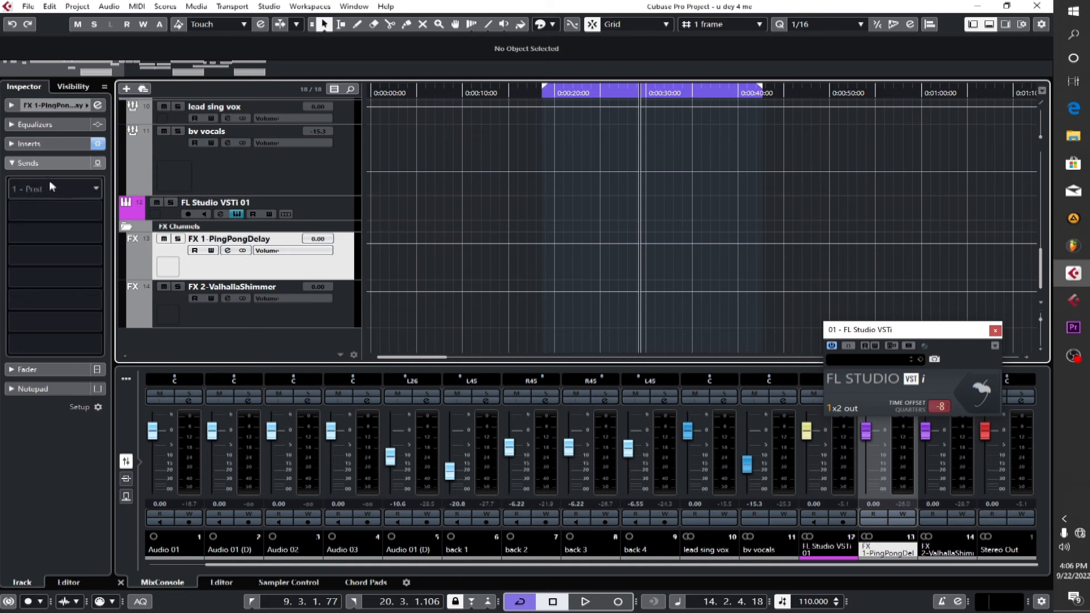
{"action": "left_click", "coordinate": [42, 144]}
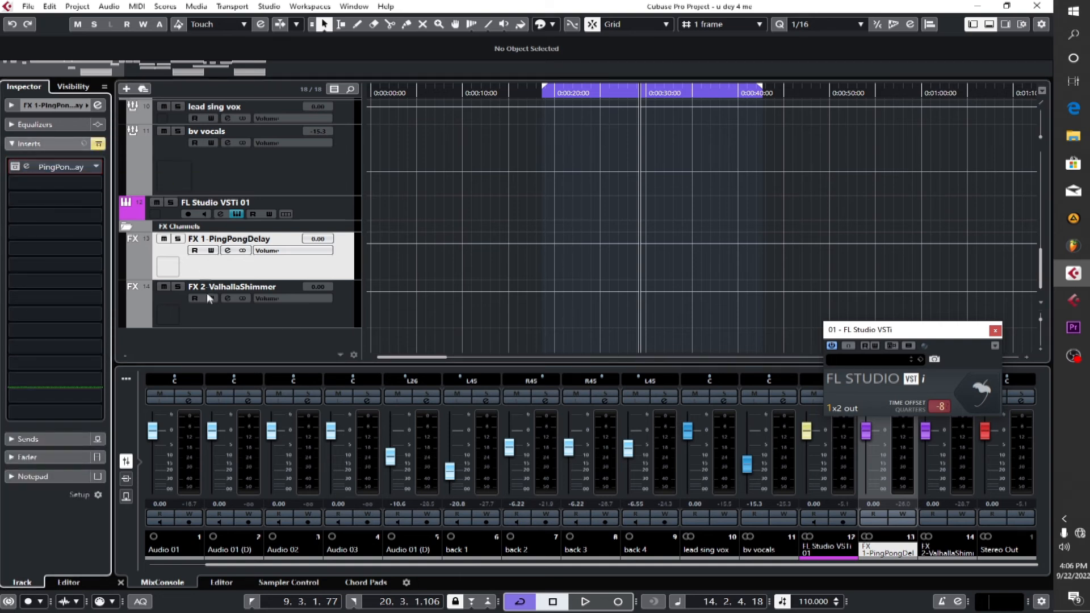
{"action": "left_click", "coordinate": [186, 311]}
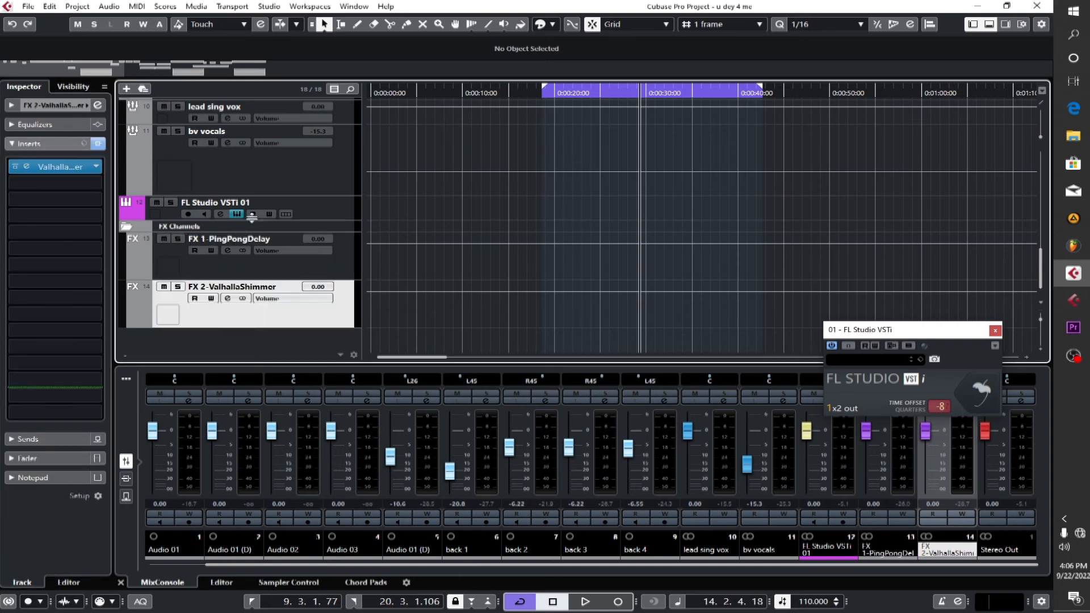
- On the lead sing vox group, turn the PingPongDelay send down to -oo, deactivate both effect sends, and play the dry vocal in the mix
{"action": "scroll", "coordinate": [423, 243], "scroll_direction": "up", "scroll_amount": 5}
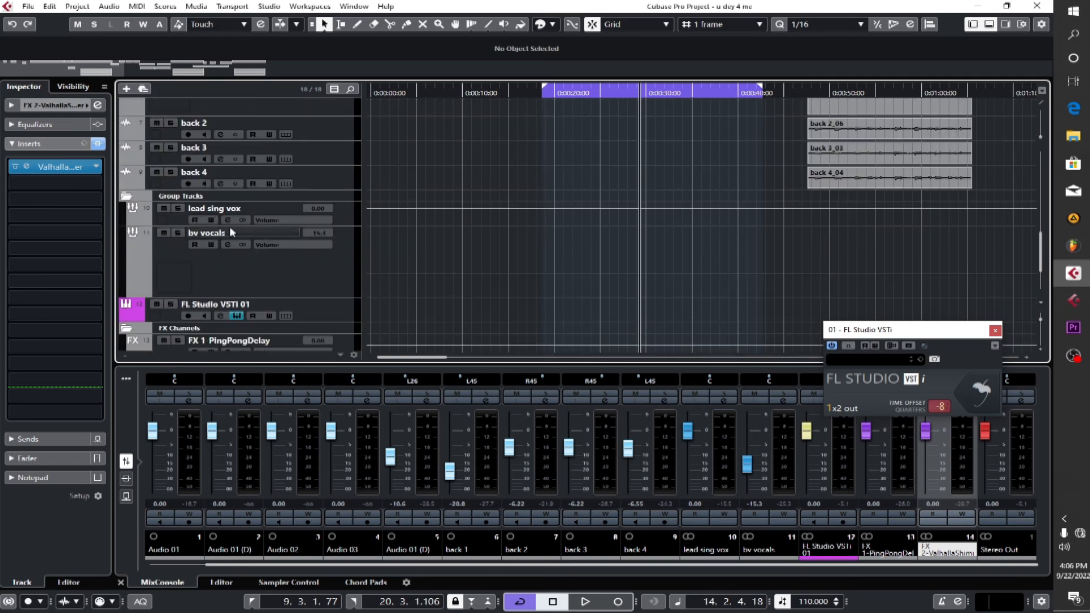
{"action": "left_click", "coordinate": [158, 218]}
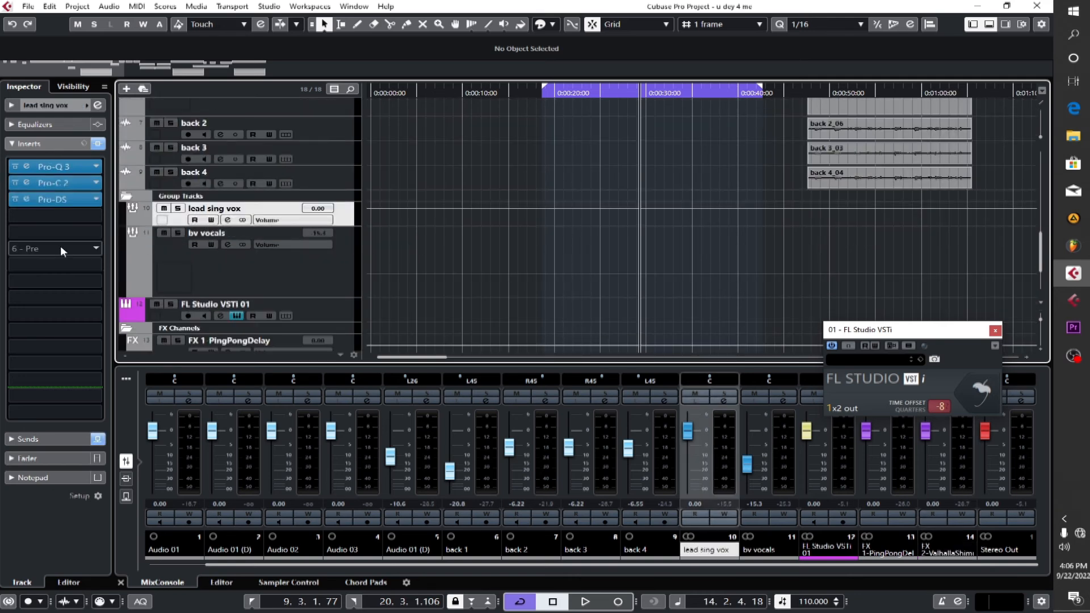
{"action": "left_click", "coordinate": [46, 437]}
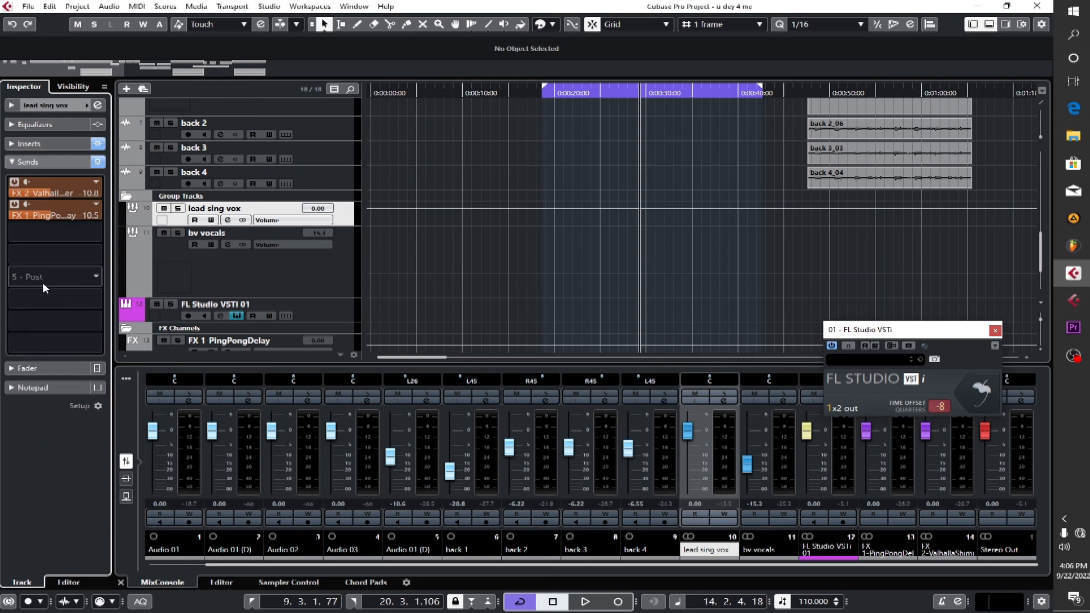
{"action": "left_click", "coordinate": [14, 182]}
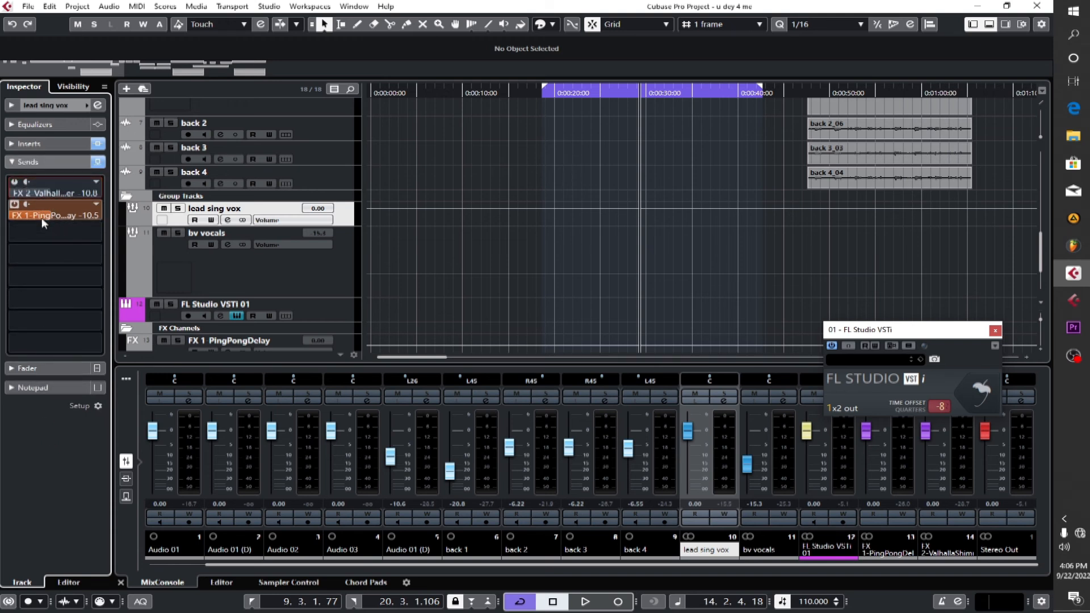
{"action": "left_click_drag", "start_coordinate": [42, 218], "coordinate": [0, 225]}
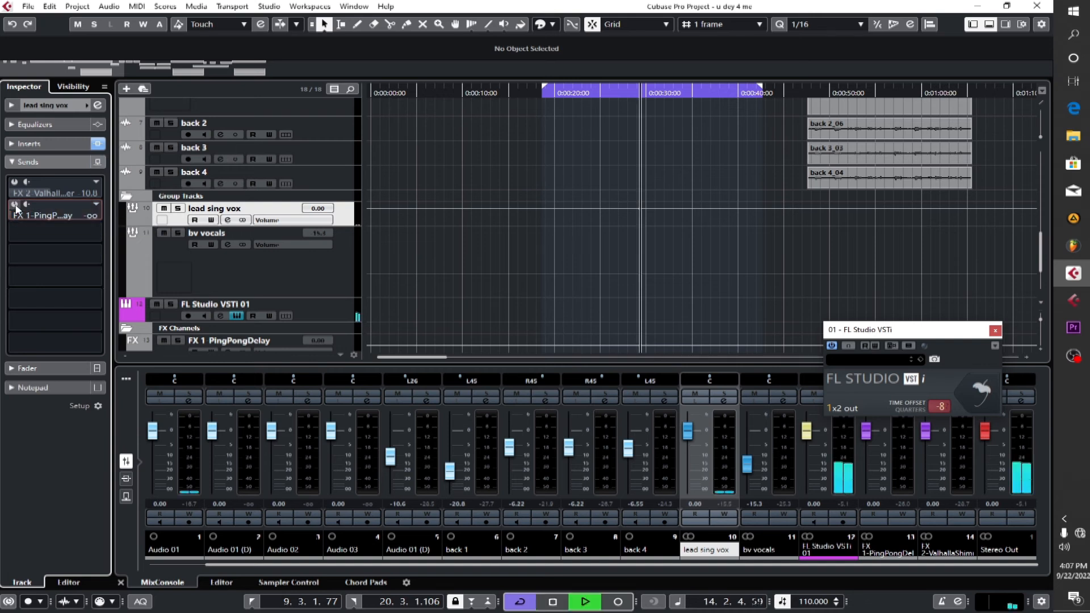
{"action": "key", "text": "space"}
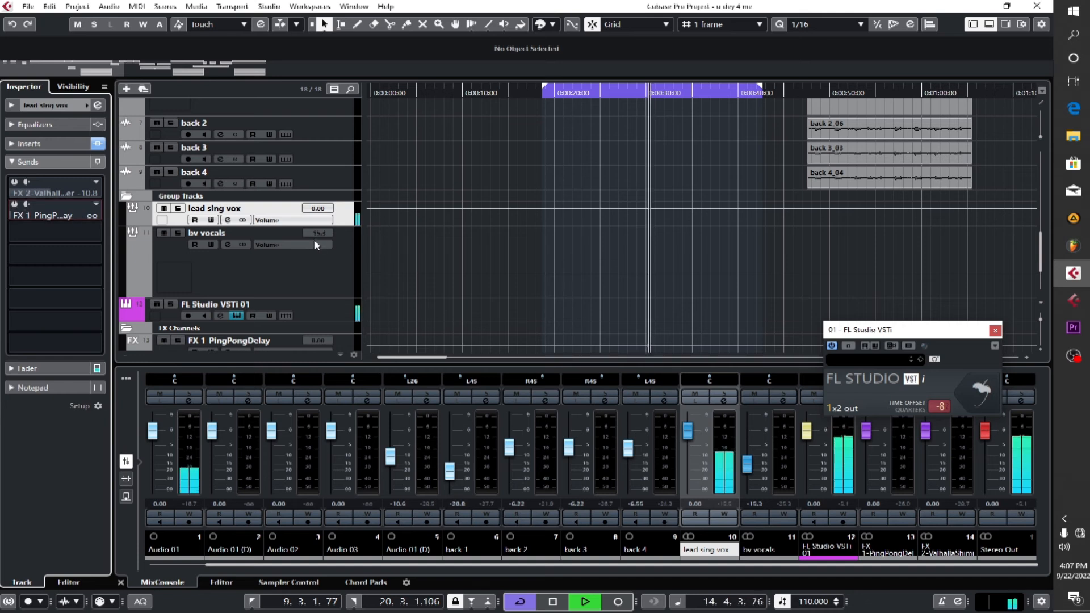
- Solo lead sing vox, reactivate its PingPongDelay send, and vary the send gain up to 6.02 dB and back to -8.93 dB during playback
{"action": "left_click", "coordinate": [178, 208]}
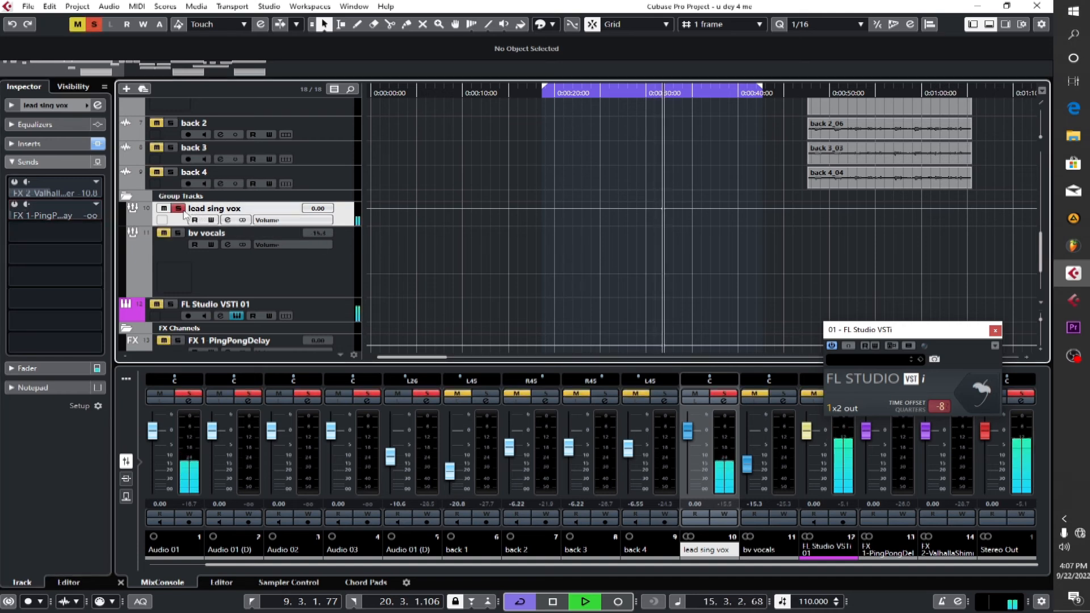
{"action": "key", "text": "space"}
{"action": "left_click", "coordinate": [14, 206]}
{"action": "key", "text": "space"}
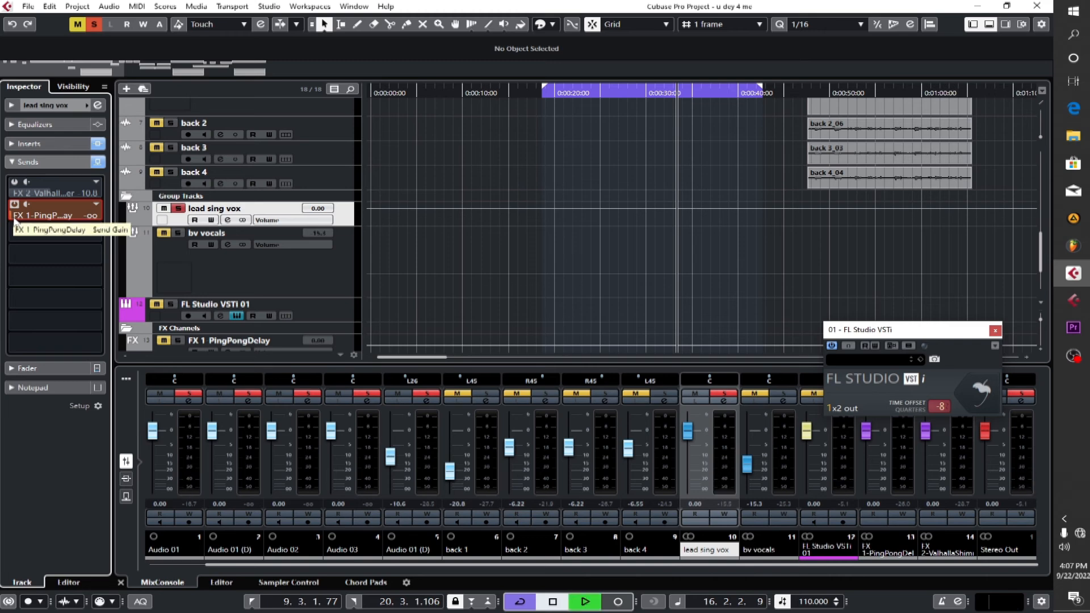
{"action": "left_click_drag", "start_coordinate": [24, 218], "coordinate": [82, 215]}
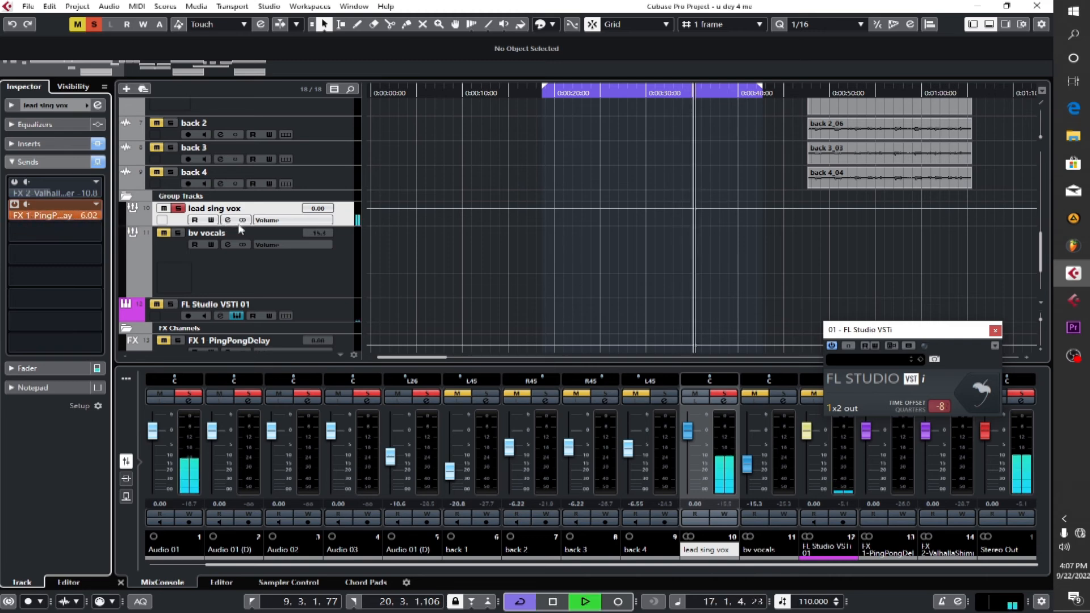
- Take the PingPongDelay insert on the FX 1 channel out of bypass and close its plug-in window
{"action": "scroll", "coordinate": [312, 282], "scroll_direction": "down", "scroll_amount": 3}
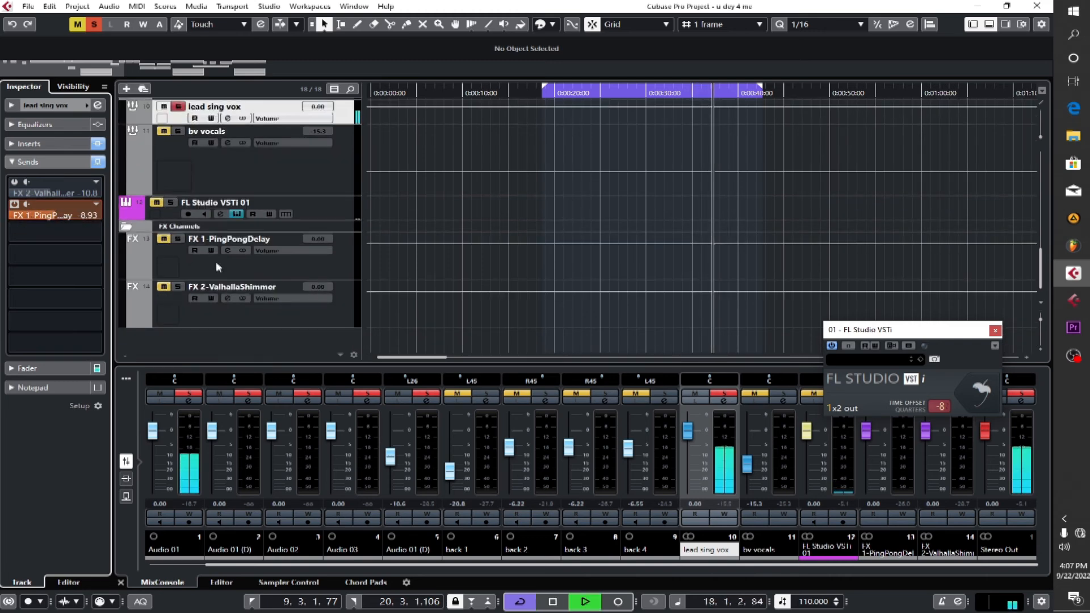
{"action": "left_click", "coordinate": [175, 267]}
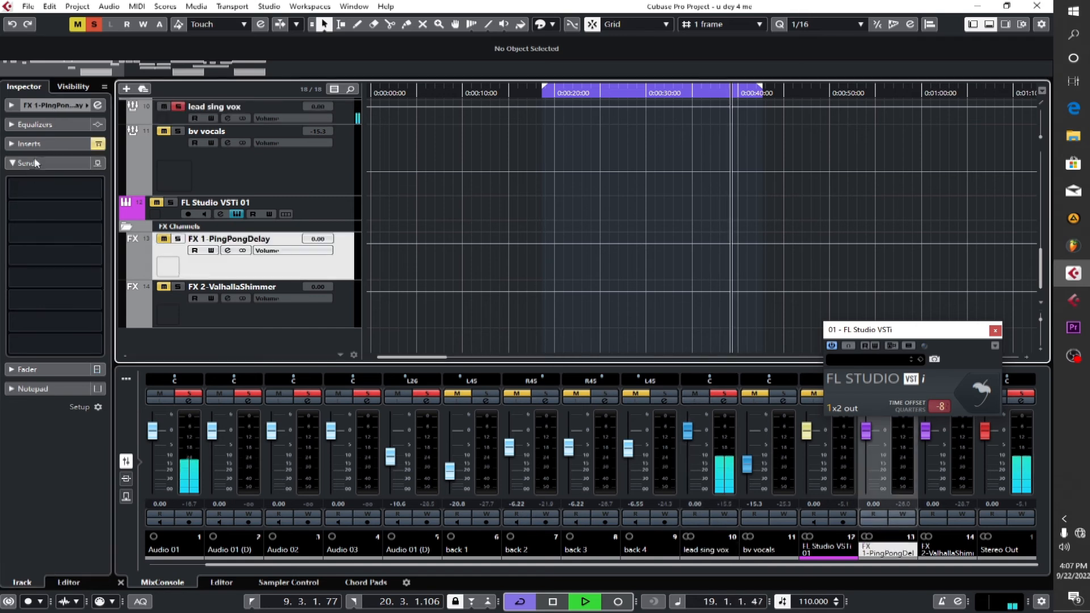
{"action": "left_click", "coordinate": [39, 144]}
{"action": "left_click", "coordinate": [25, 167]}
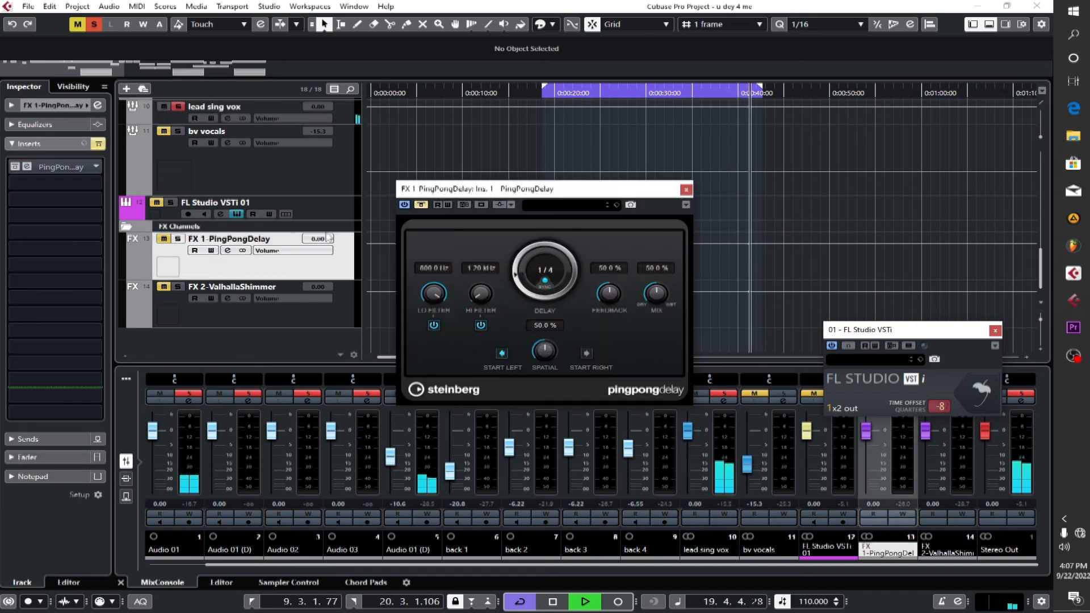
{"action": "left_click", "coordinate": [15, 167]}
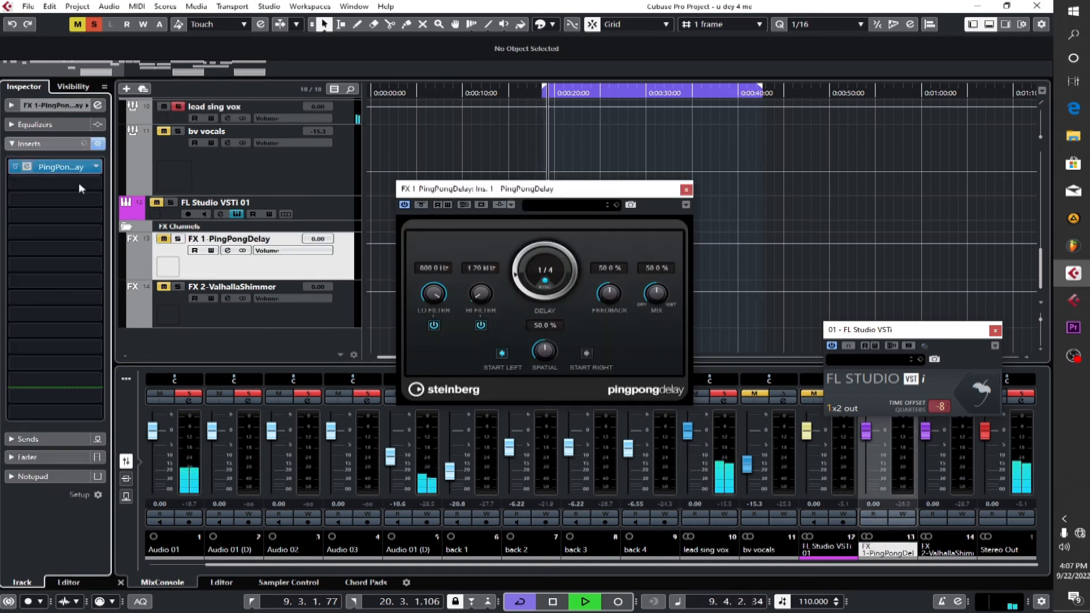
{"action": "left_click", "coordinate": [686, 190]}
- Audition the soloed lead sing vox with its PingPongDelay send raised to 6.02 dB, then lowered to -3.31 dB, and stop playback
{"action": "scroll", "coordinate": [527, 223], "scroll_direction": "up", "scroll_amount": 6}
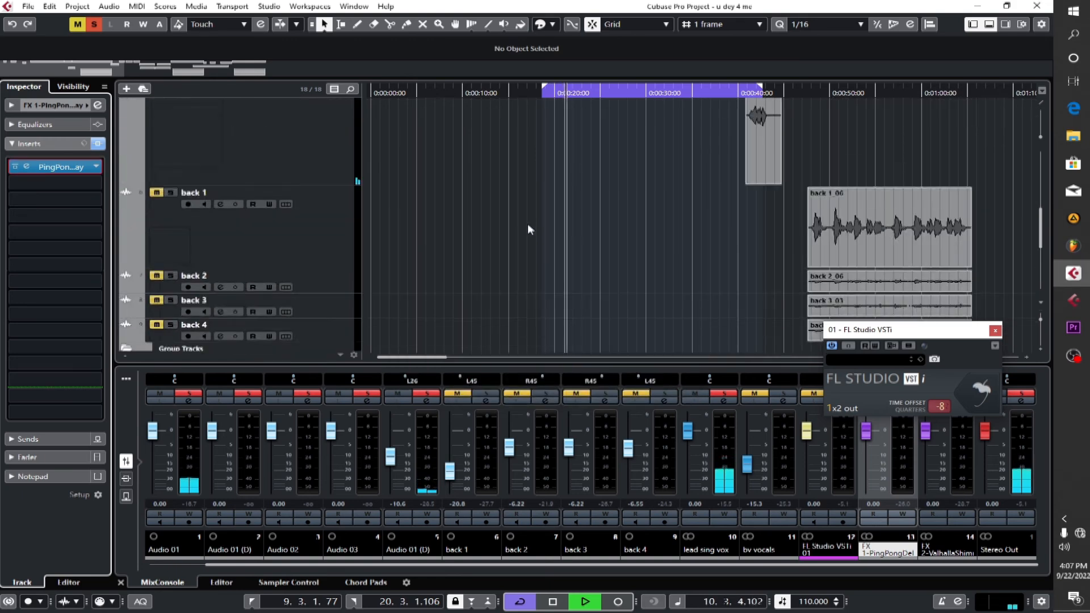
{"action": "scroll", "coordinate": [526, 223], "scroll_direction": "down", "scroll_amount": 3}
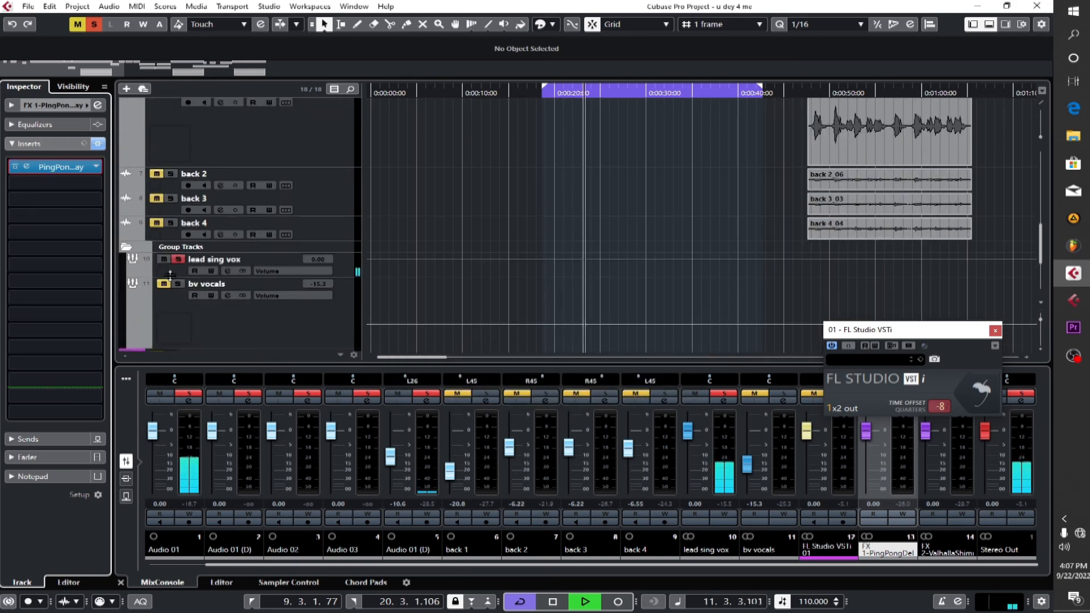
{"action": "left_click", "coordinate": [205, 266]}
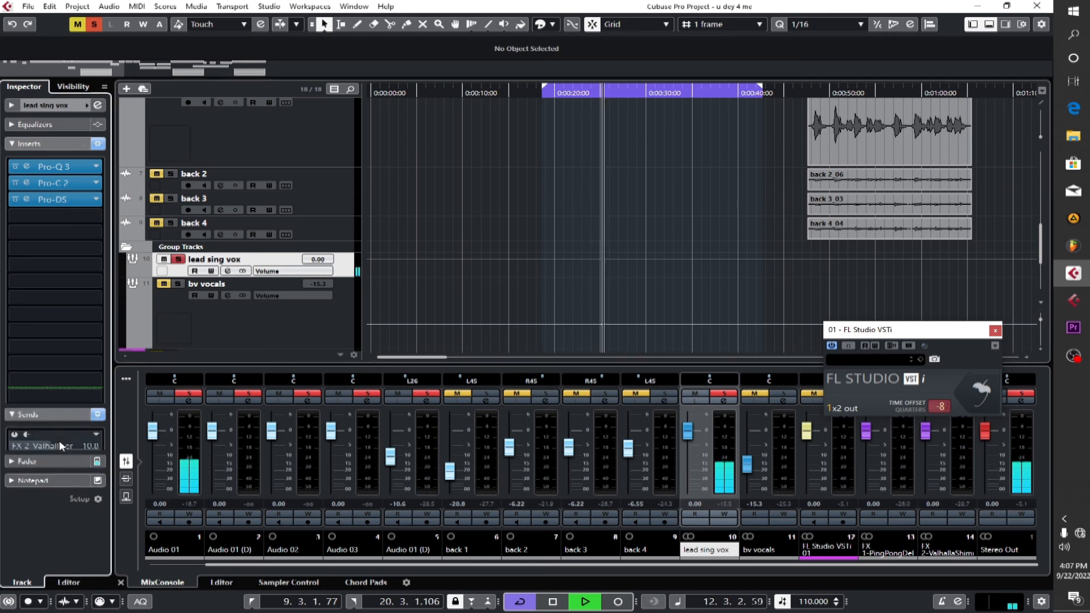
{"action": "left_click", "coordinate": [25, 438]}
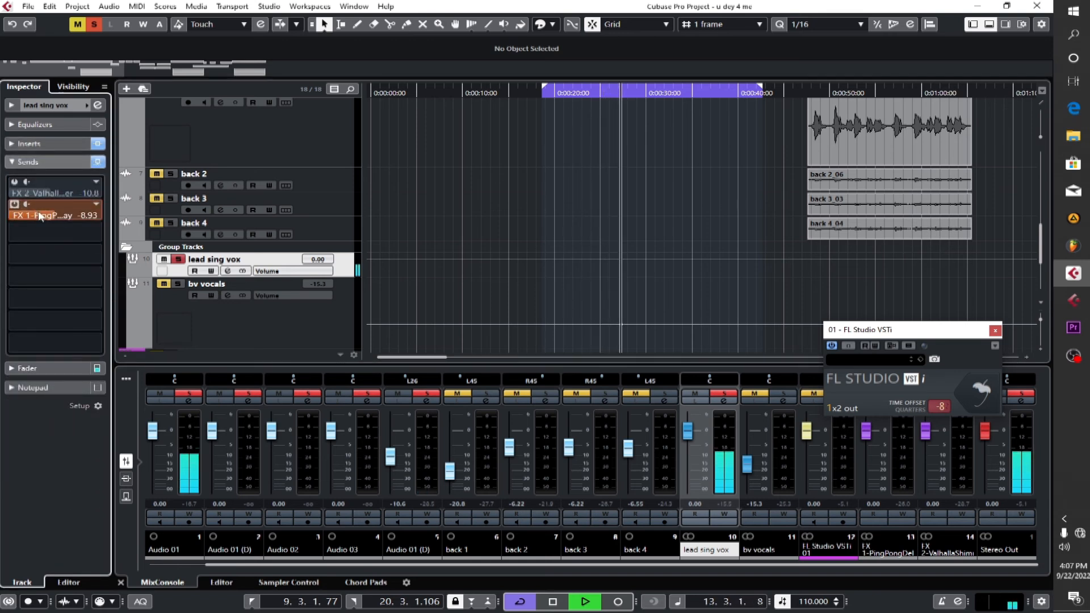
{"action": "key", "text": "space"}
{"action": "left_click_drag", "start_coordinate": [76, 219], "coordinate": [105, 219]}
{"action": "key", "text": "space"}
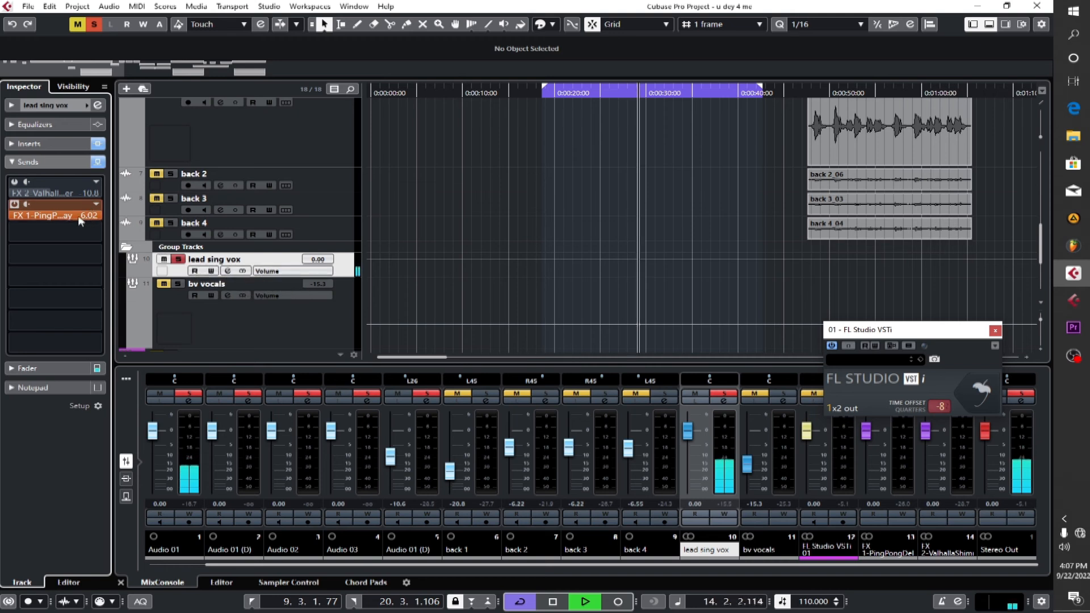
{"action": "left_click_drag", "start_coordinate": [84, 217], "coordinate": [22, 223]}
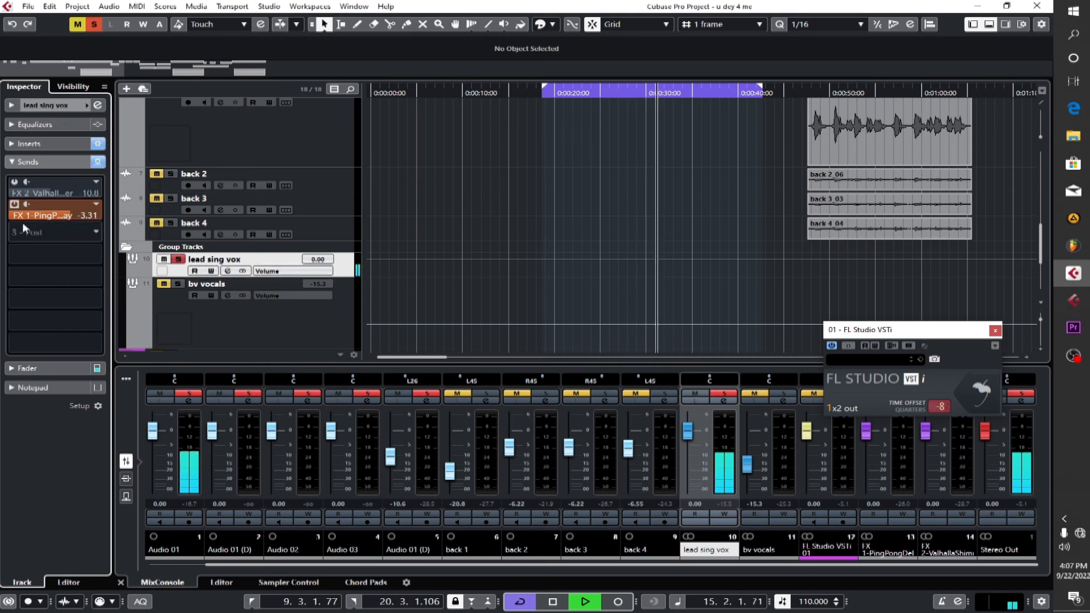
{"action": "key", "text": "space"}
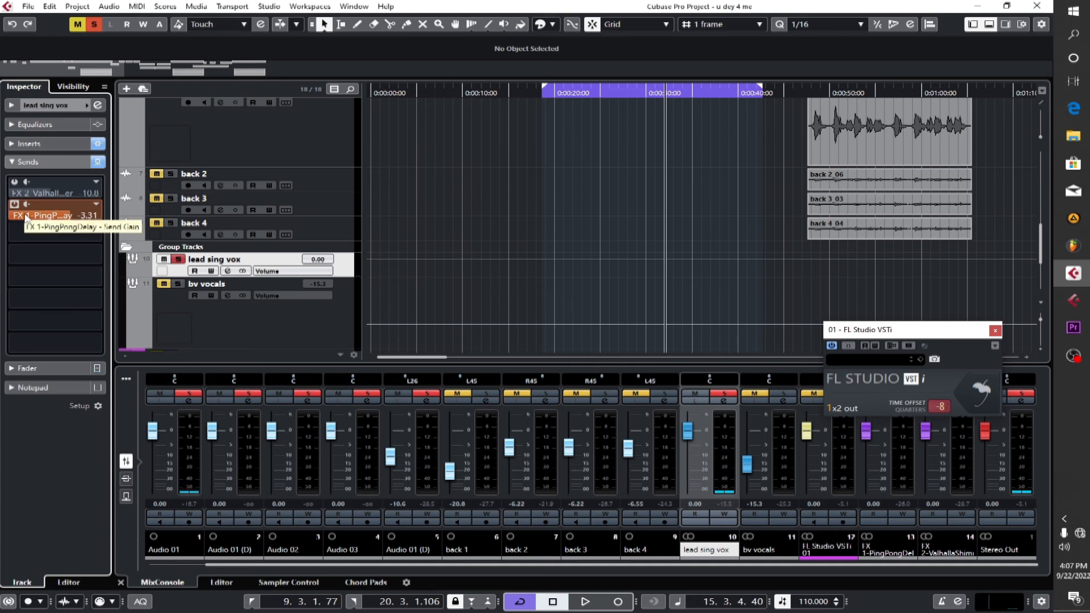
- Compare the soloed vocal with the PingPongDelay send at -oo and at 6.02 dB, playing it back at each setting
{"action": "left_click", "coordinate": [179, 264]}
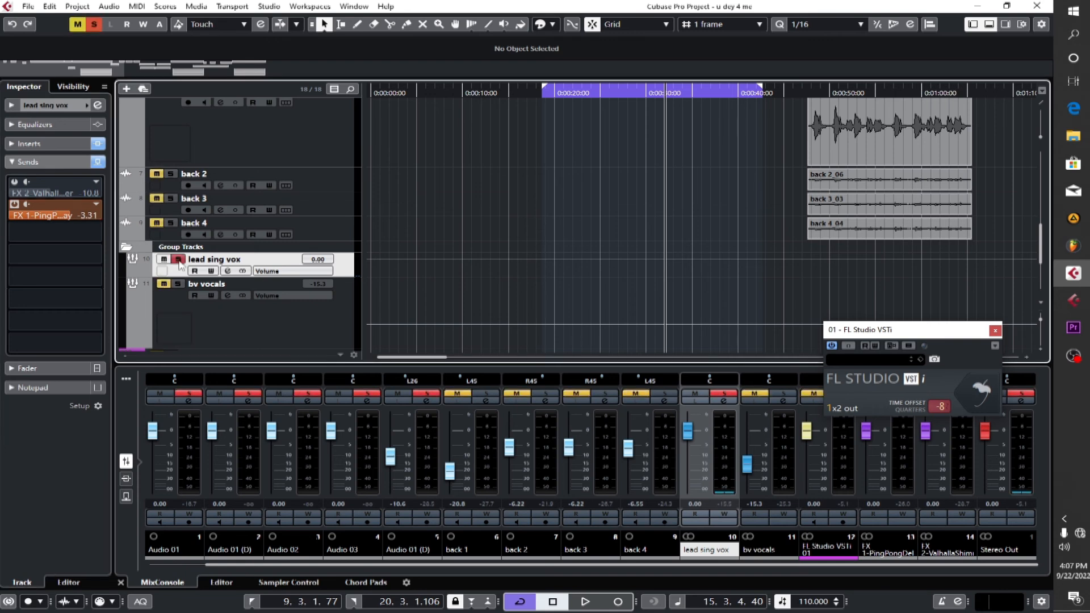
{"action": "key", "text": "space"}
{"action": "left_click_drag", "start_coordinate": [71, 217], "coordinate": [21, 223]}
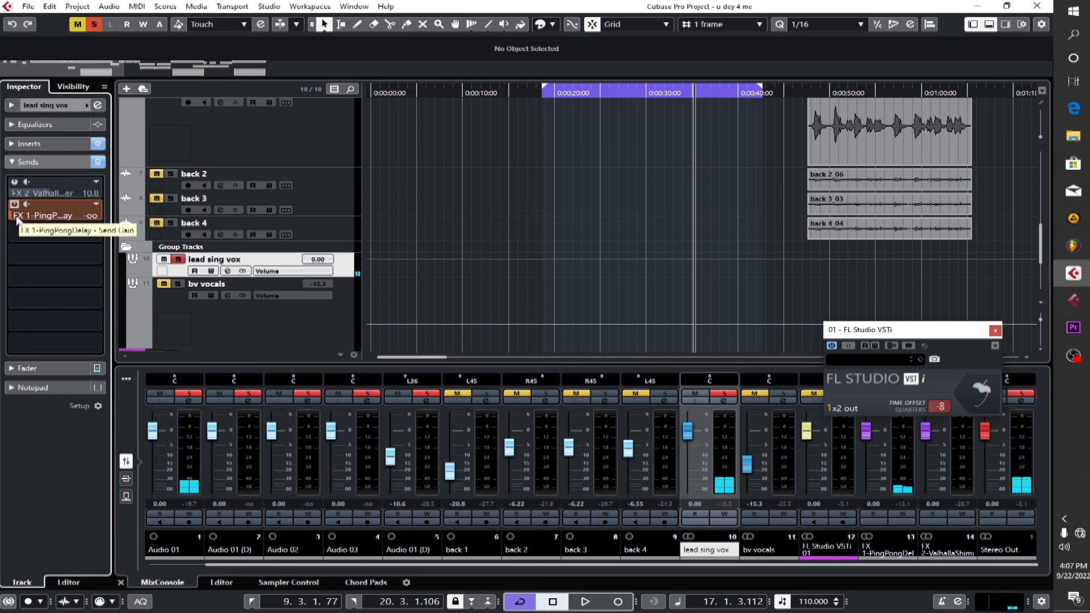
{"action": "left_click_drag", "start_coordinate": [17, 220], "coordinate": [132, 219]}
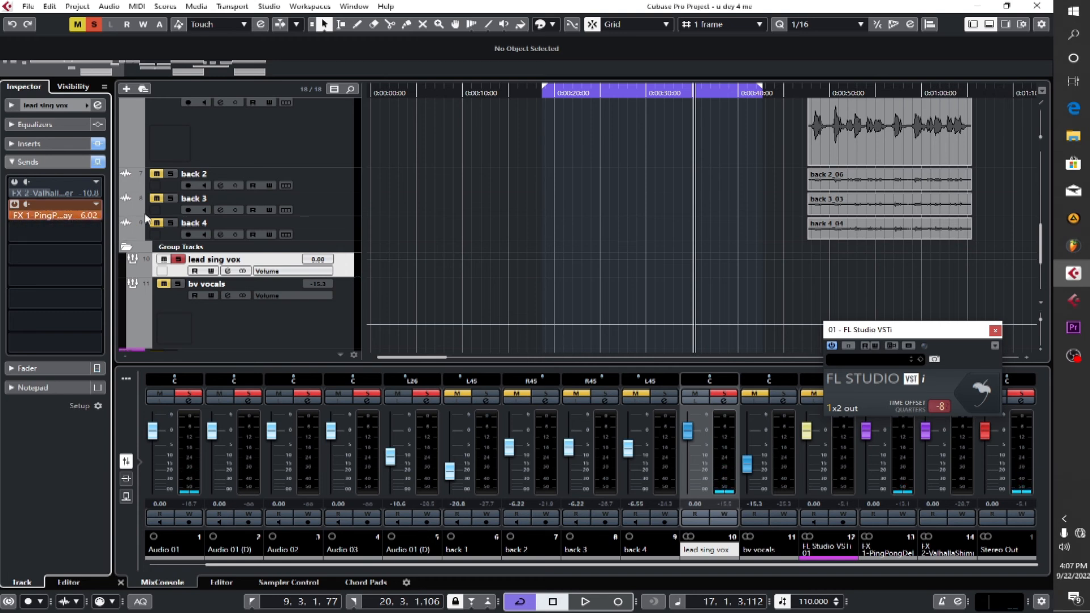
{"action": "key", "text": "space"}
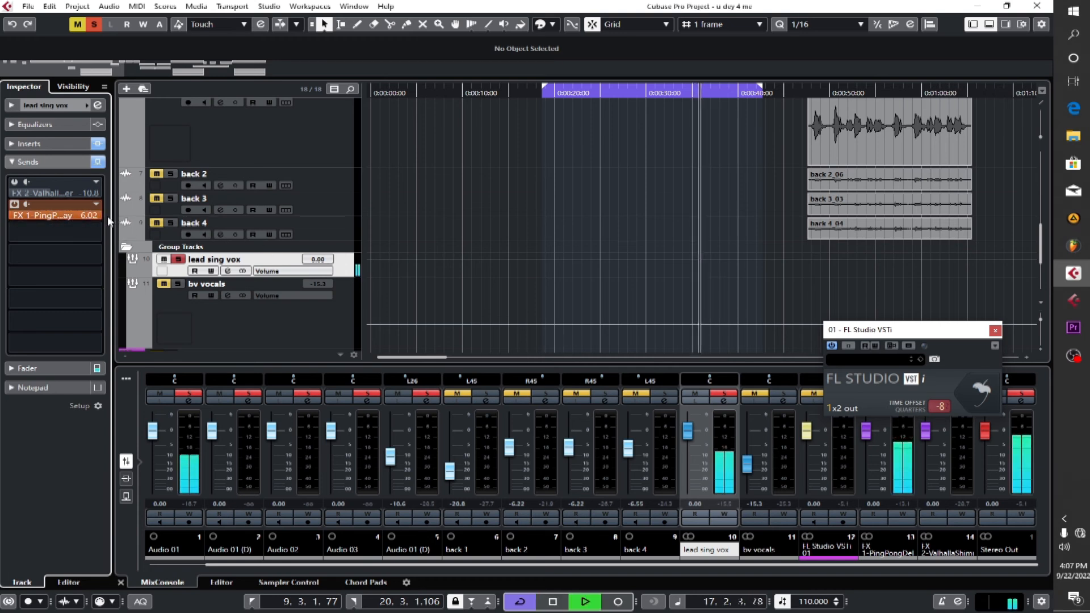
- Unsolo lead sing vox, lower its PingPongDelay send to -10.2 dB, and play the vocal with the full mix
{"action": "key", "text": "s"}
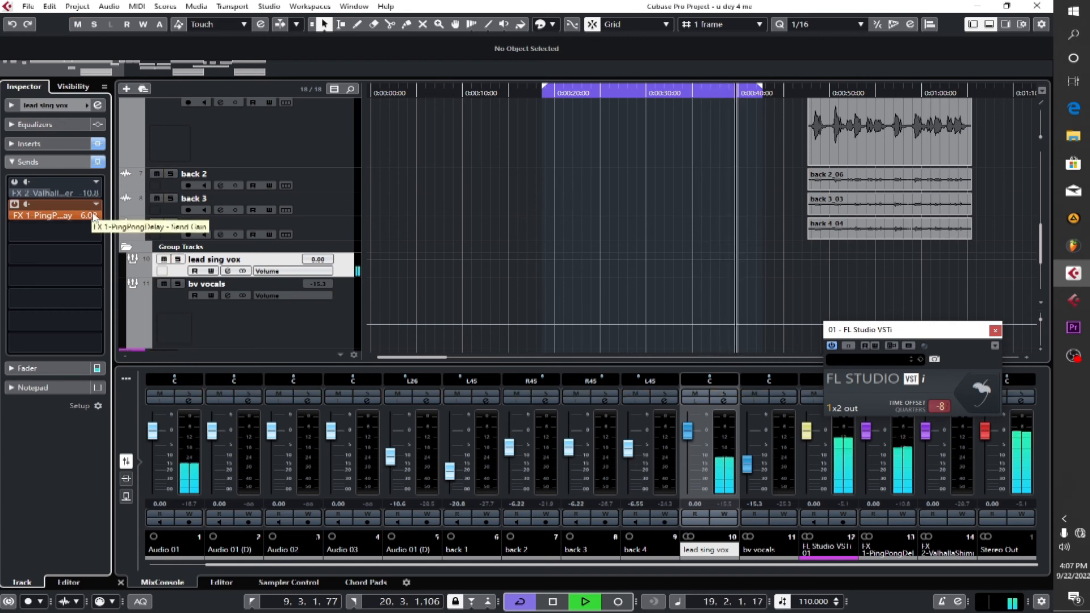
{"action": "key", "text": "space"}
{"action": "left_click_drag", "start_coordinate": [94, 217], "coordinate": [60, 219]}
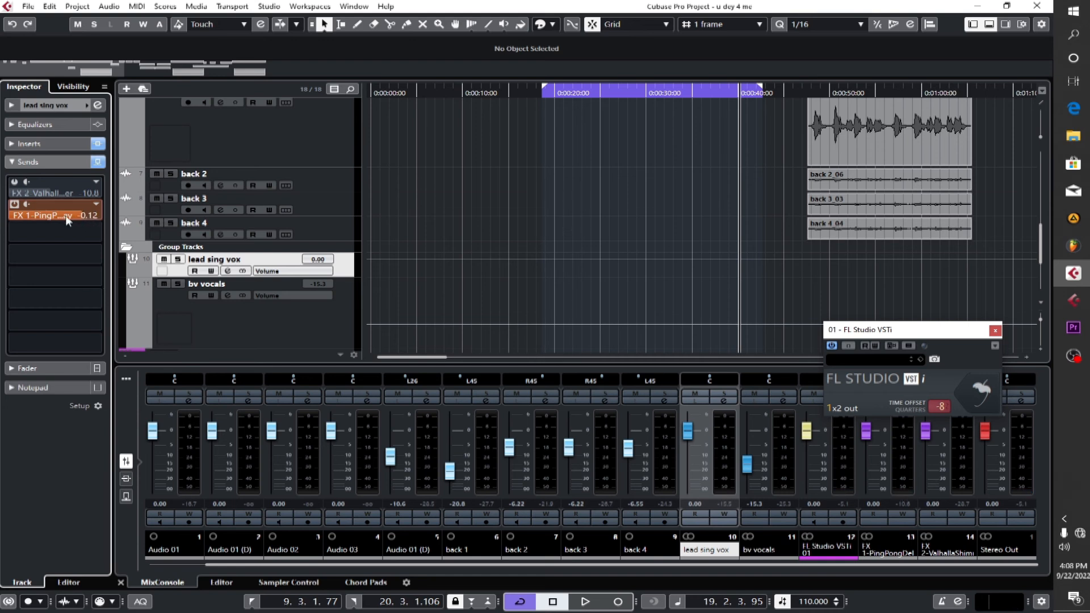
{"action": "left_click_drag", "start_coordinate": [66, 220], "coordinate": [26, 234]}
{"action": "key", "text": "space"}
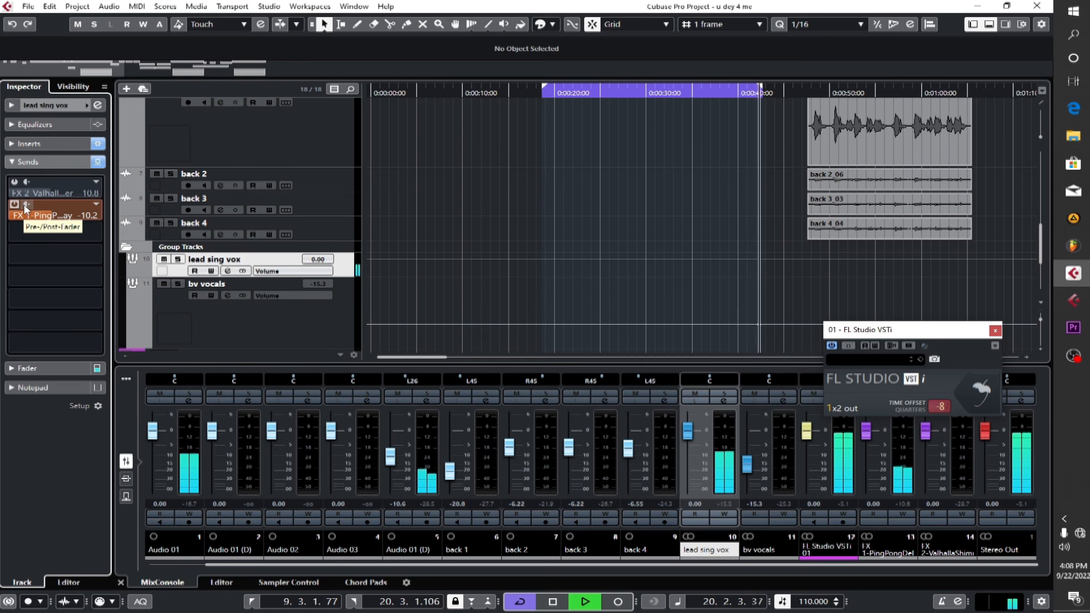
{"action": "key", "text": "space"}
- Reactivate the ValhallaShimmer send on lead sing vox and play the loop with both effect sends on
{"action": "left_click", "coordinate": [14, 181]}
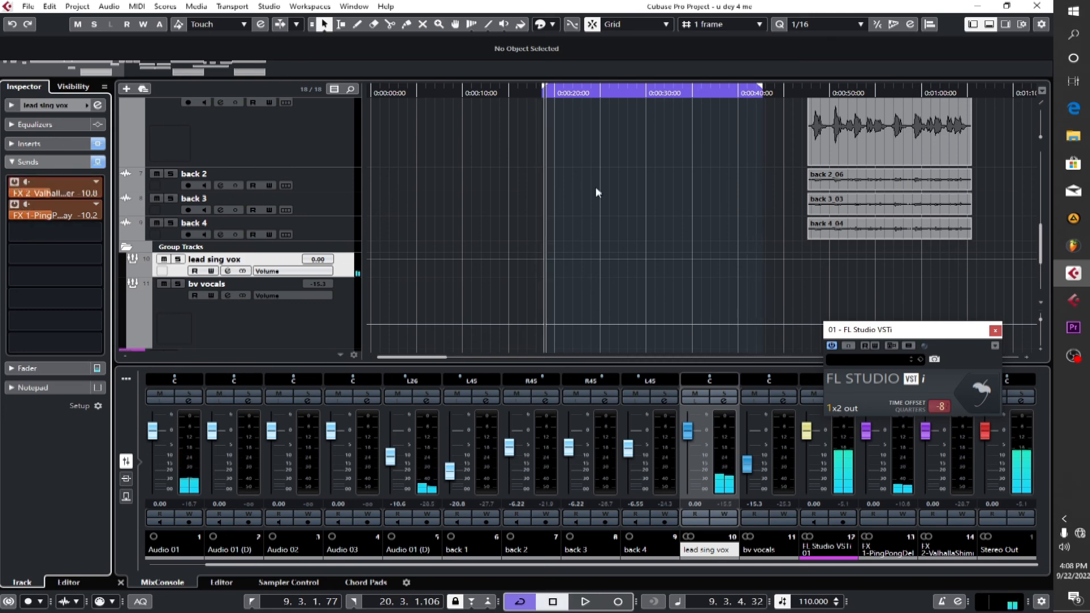
{"action": "key", "text": "space"}
{"action": "scroll", "coordinate": [563, 207], "scroll_direction": "up", "scroll_amount": 3}
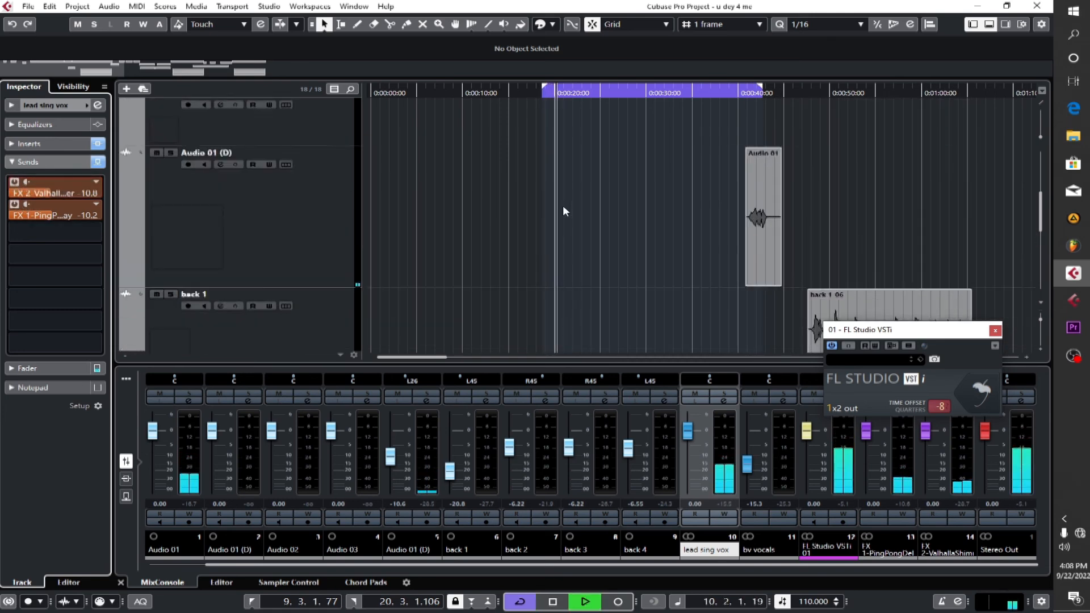
- Select the FX 2-ValhallaShimmer channel, stop playback, and inspect the ValhallaShimmer insert's settings before closing the plugin
{"action": "scroll", "coordinate": [563, 207], "scroll_direction": "down", "scroll_amount": 5}
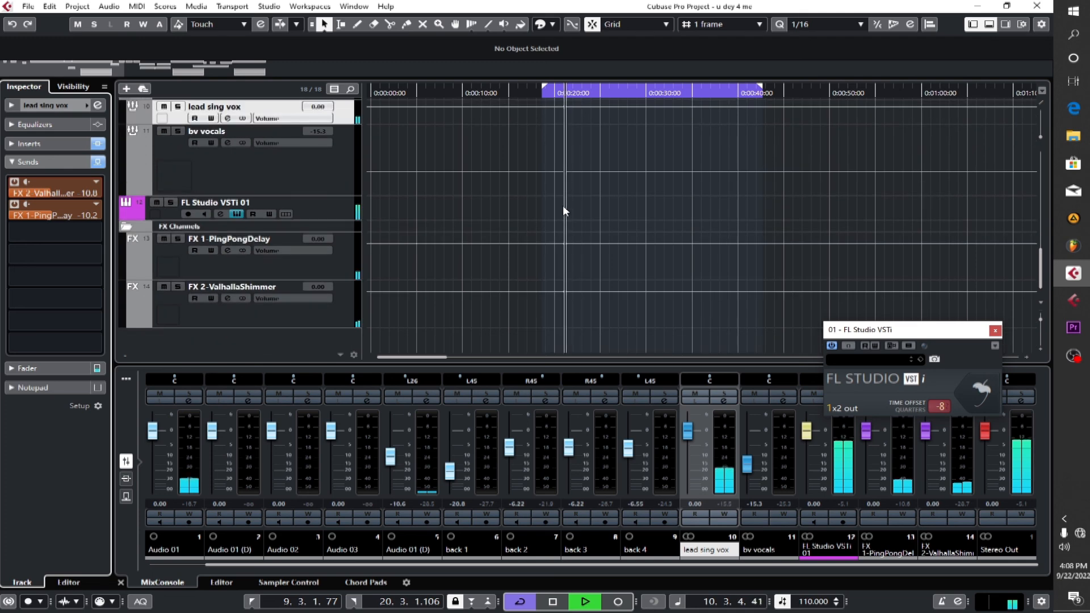
{"action": "left_click", "coordinate": [167, 277]}
{"action": "left_click", "coordinate": [167, 283]}
{"action": "left_click", "coordinate": [46, 145]}
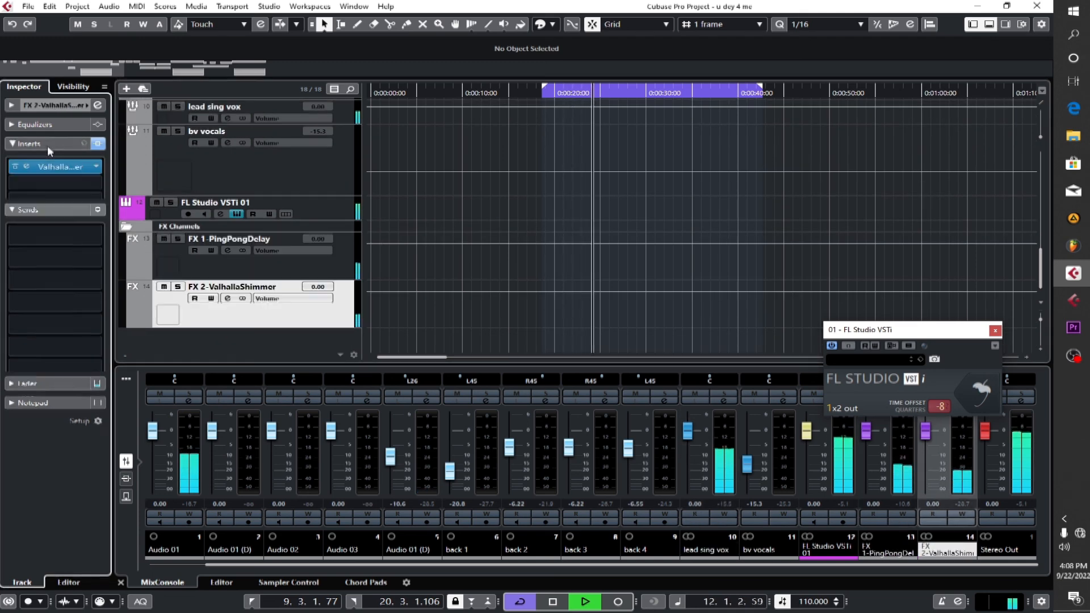
{"action": "scroll", "coordinate": [435, 251], "scroll_direction": "up", "scroll_amount": 8}
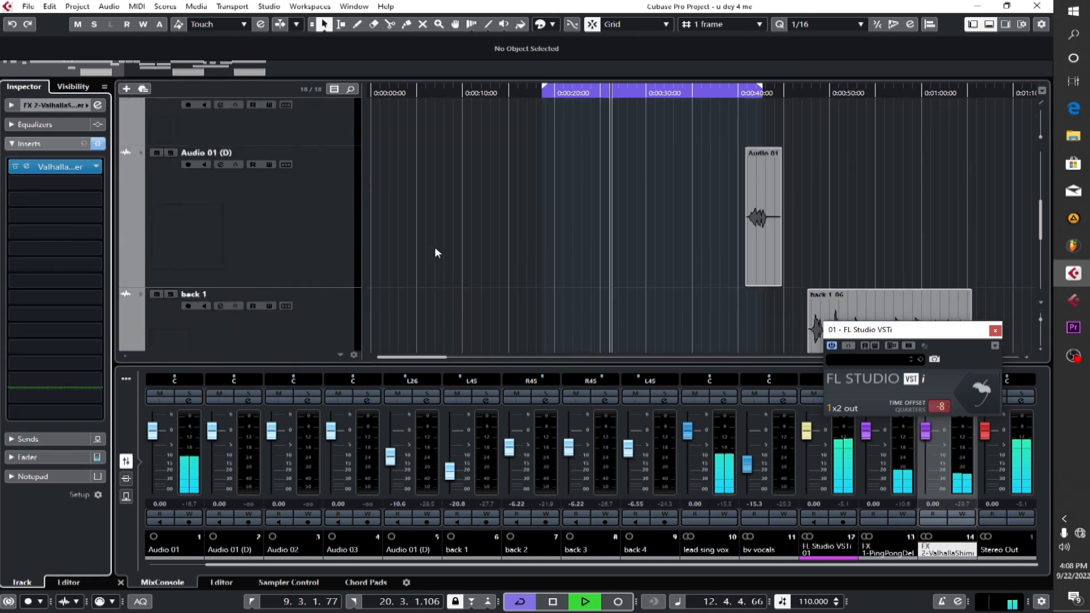
{"action": "key", "text": "space"}
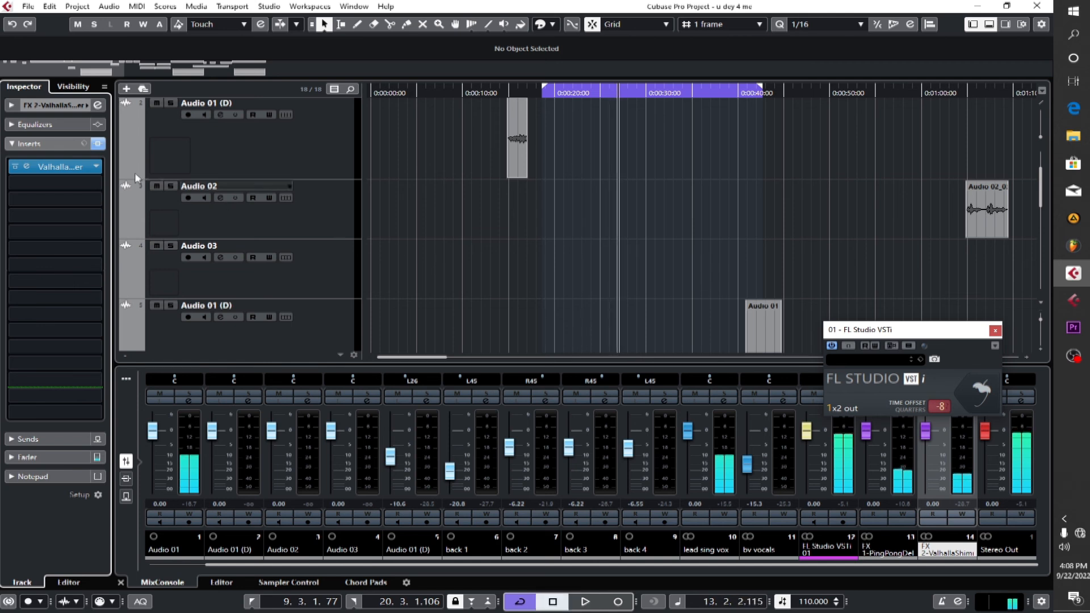
{"action": "left_click", "coordinate": [58, 171]}
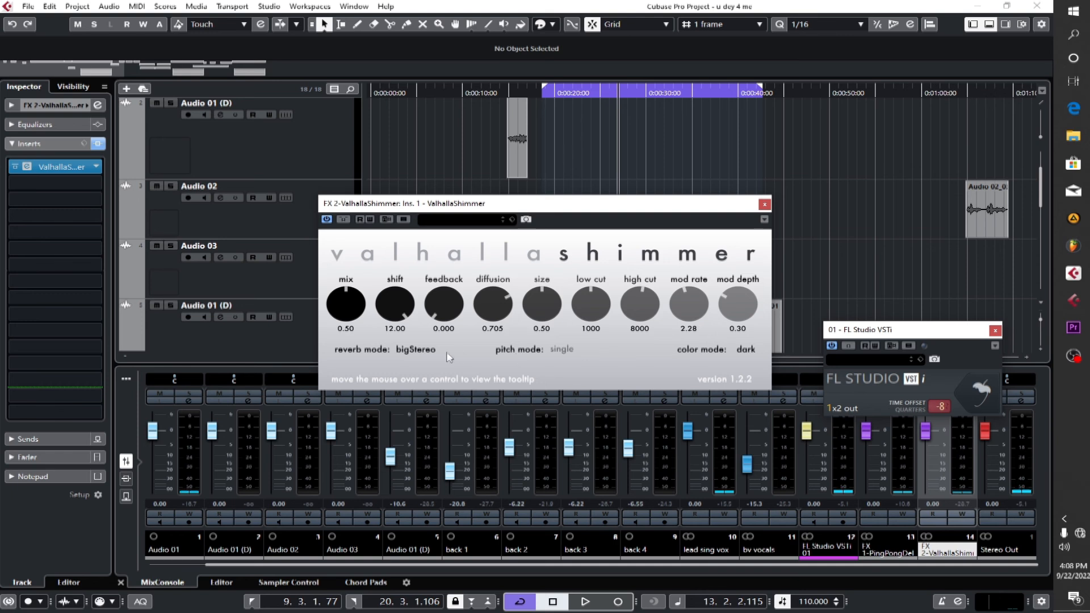
{"action": "left_click", "coordinate": [765, 204]}
- Play the full mix from near the start of the loop range and stop playback
{"action": "scroll", "coordinate": [711, 197], "scroll_direction": "up", "scroll_amount": 2}
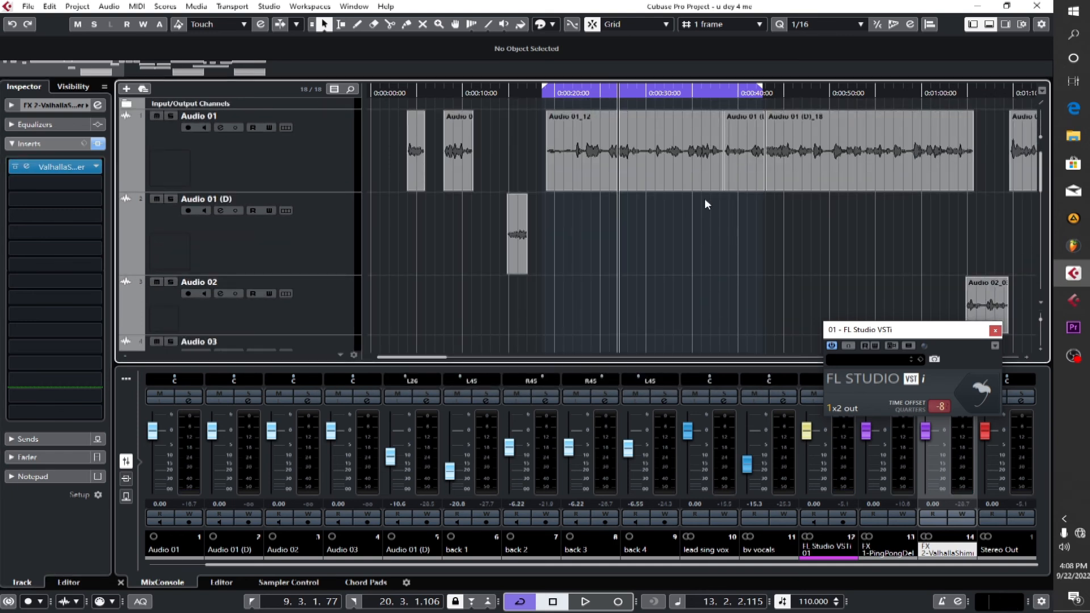
{"action": "left_click", "coordinate": [557, 94]}
{"action": "key", "text": "space"}
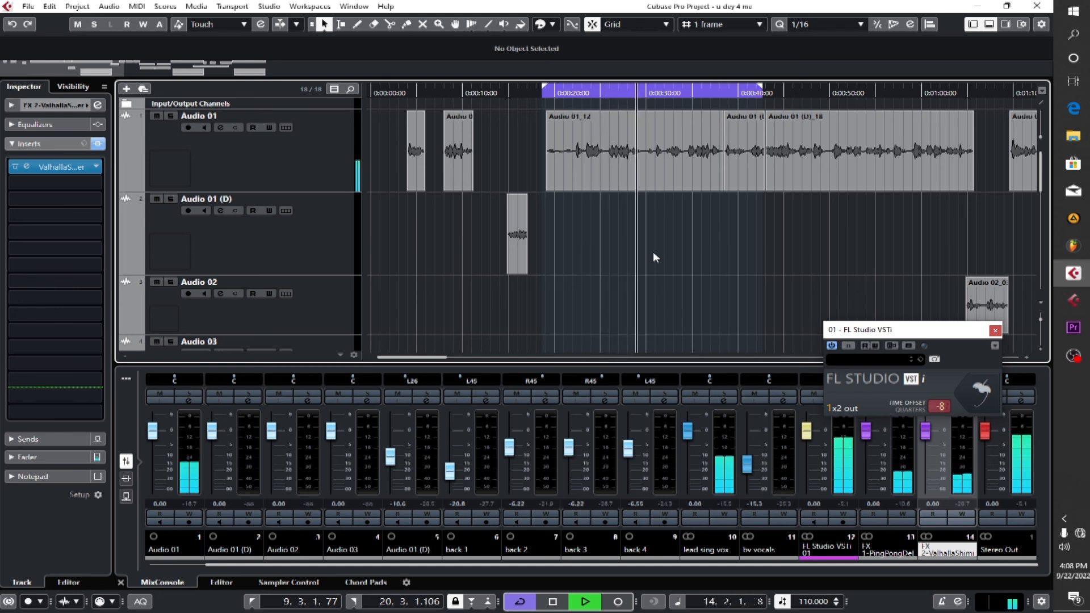
{"action": "key", "text": "space"}
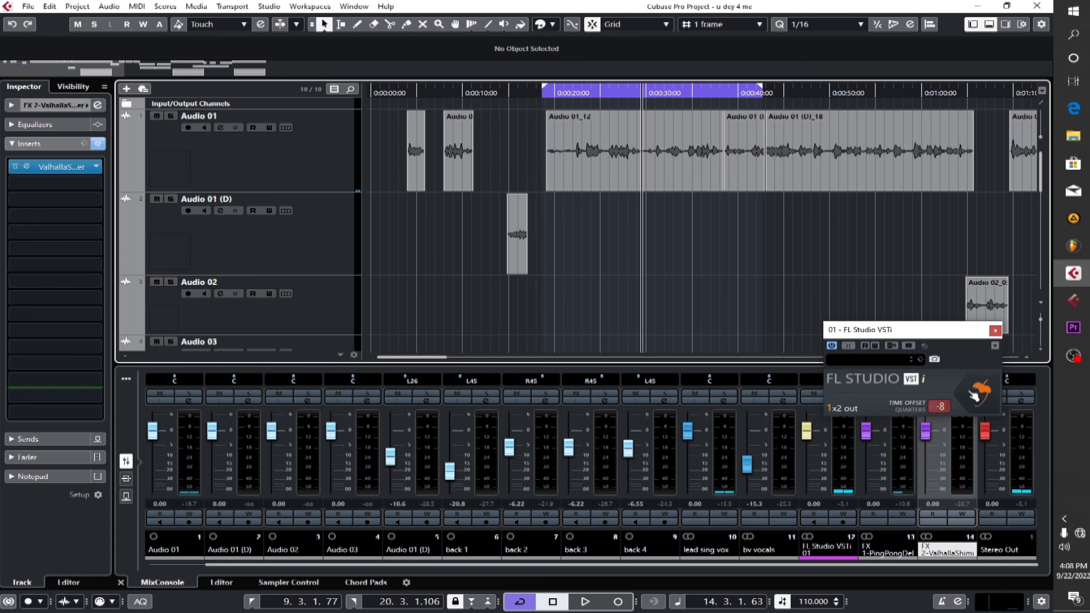
- Switch to the FL Studio VSTi editor to view the beat's mixer levels, and close the mixer and editor
{"action": "left_click", "coordinate": [931, 380]}
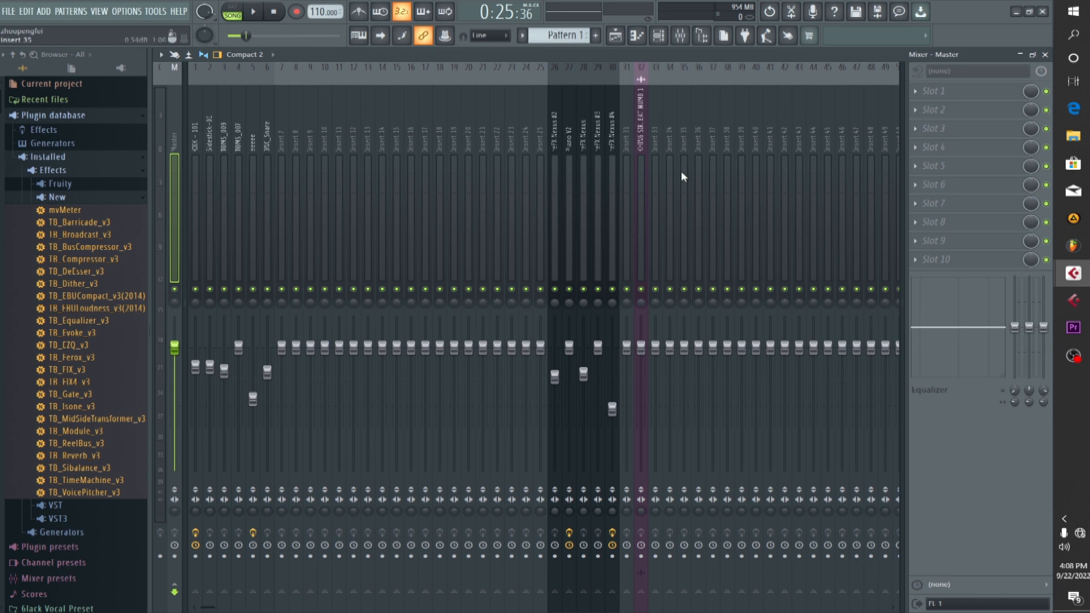
{"action": "left_click", "coordinate": [1043, 55]}
{"action": "left_click", "coordinate": [1042, 12]}
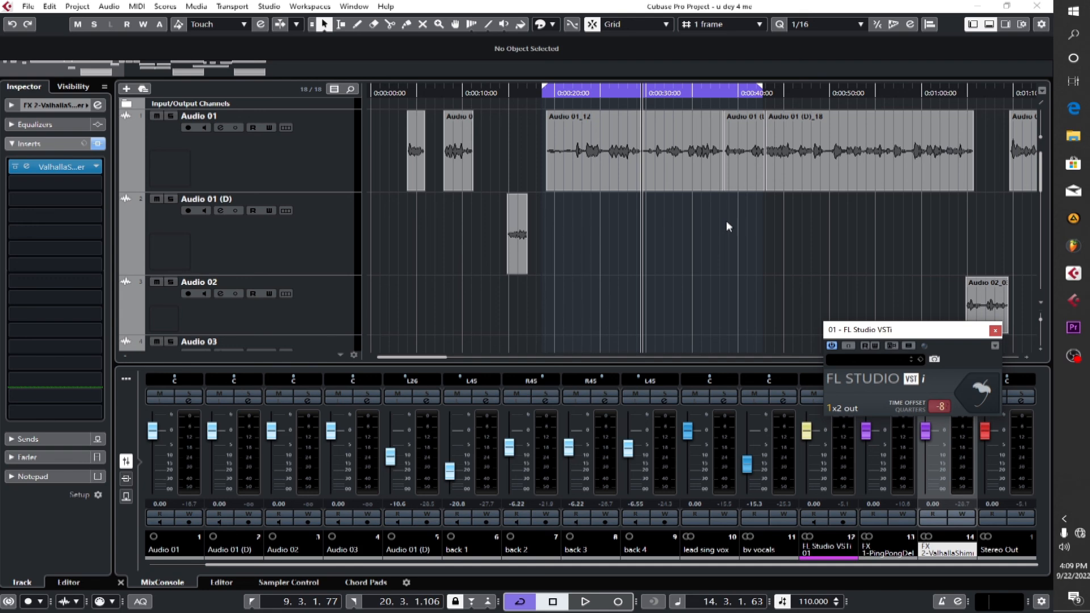
- Reopen the FL Studio editor with its mixer, play the beat to check the channel levels, stop it, and return to Cubase
{"action": "left_click", "coordinate": [977, 390]}
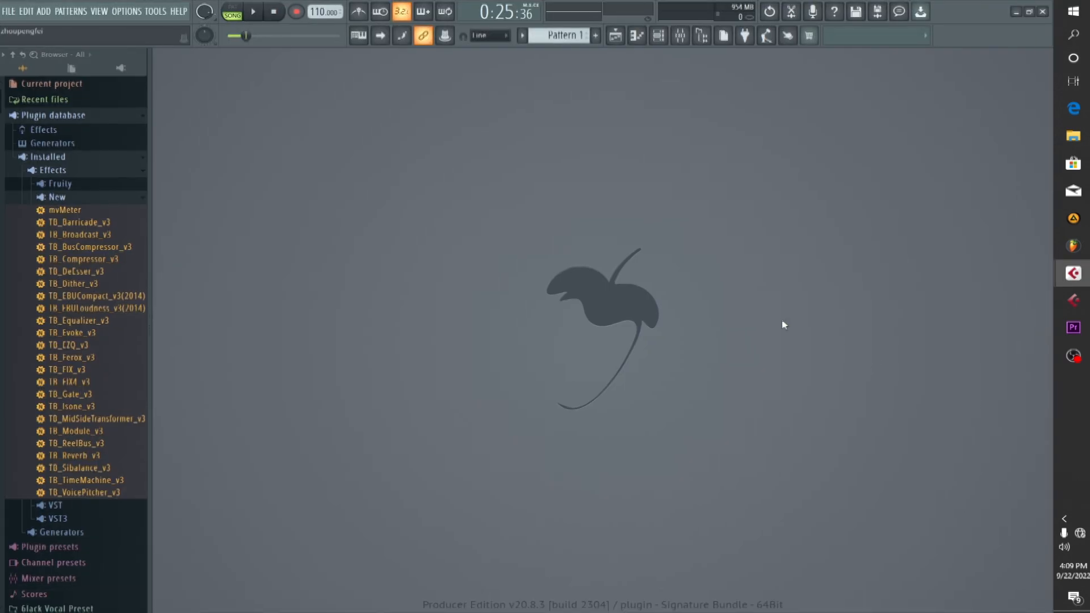
{"action": "left_click", "coordinate": [681, 35]}
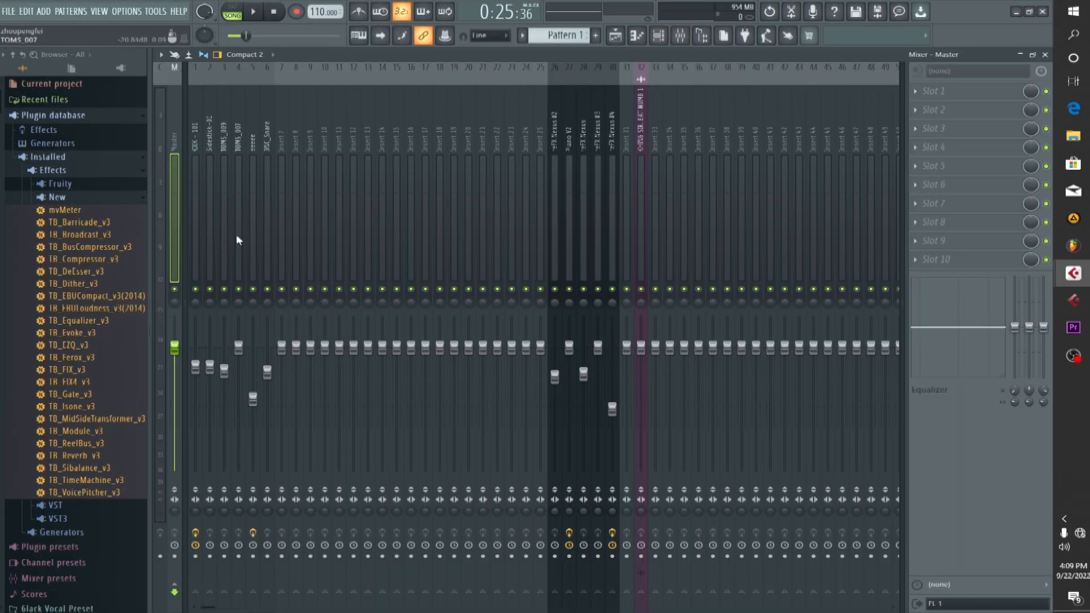
{"action": "key", "text": "space"}
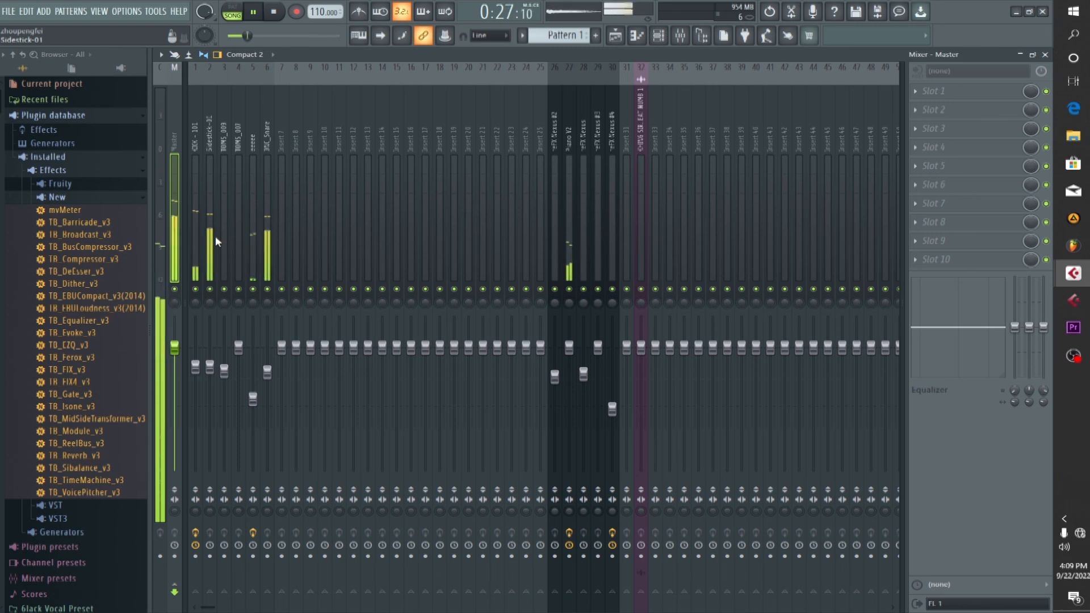
{"action": "key", "text": "space"}
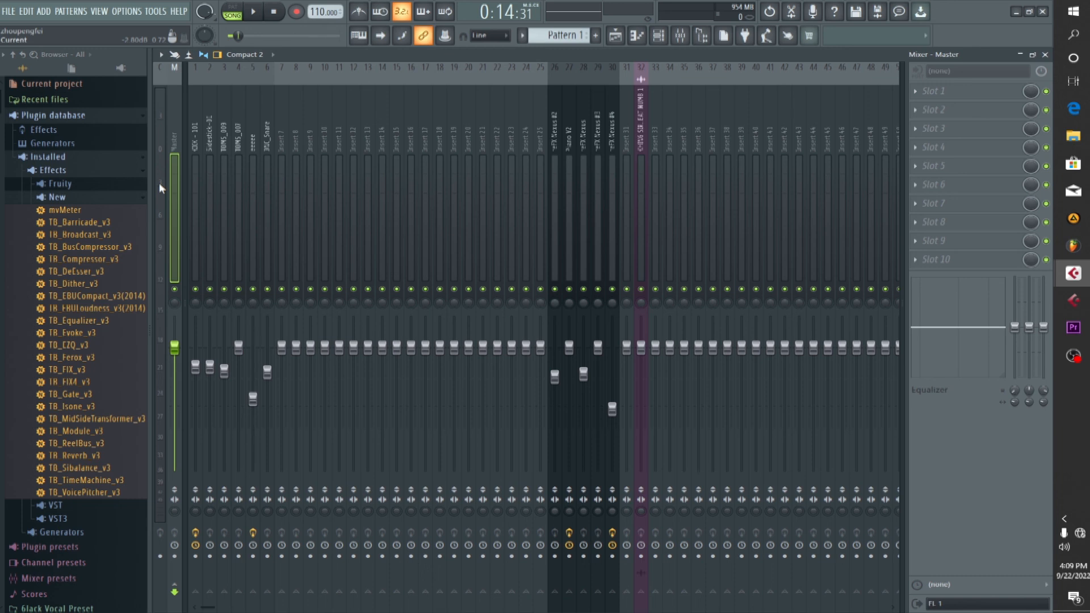
{"action": "left_click", "coordinate": [1045, 55]}
{"action": "left_click", "coordinate": [1042, 11]}
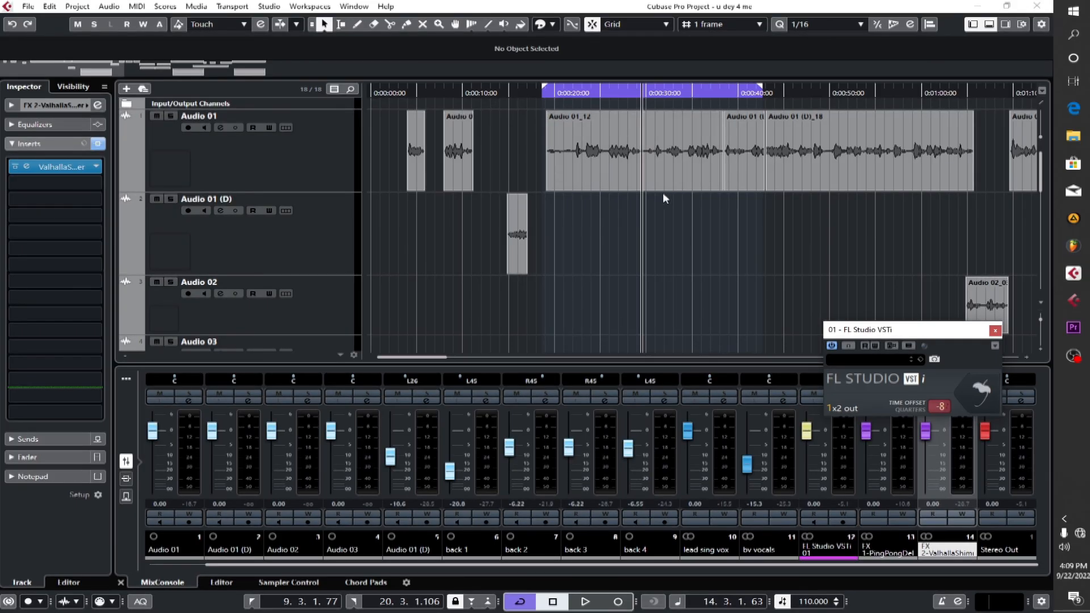